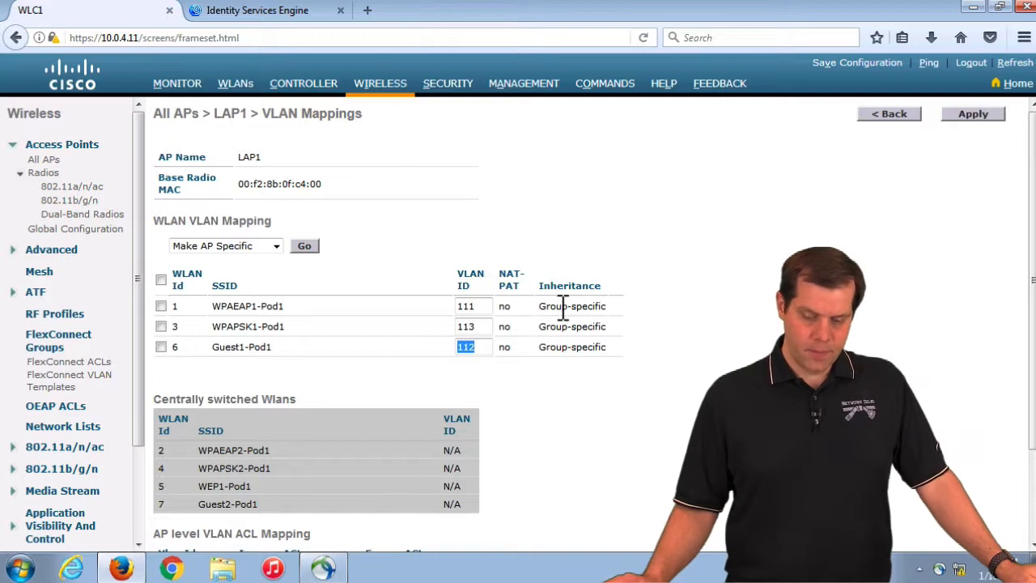
{"action": "left_click_drag", "start_coordinate": [488, 313], "coordinate": [432, 331]}
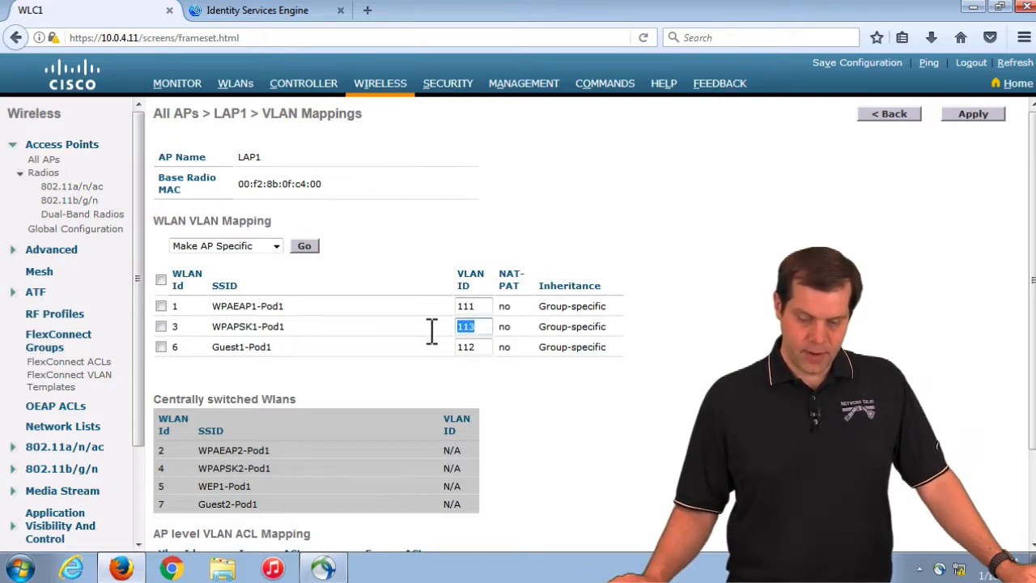
{"action": "left_click_drag", "start_coordinate": [490, 351], "coordinate": [433, 354]}
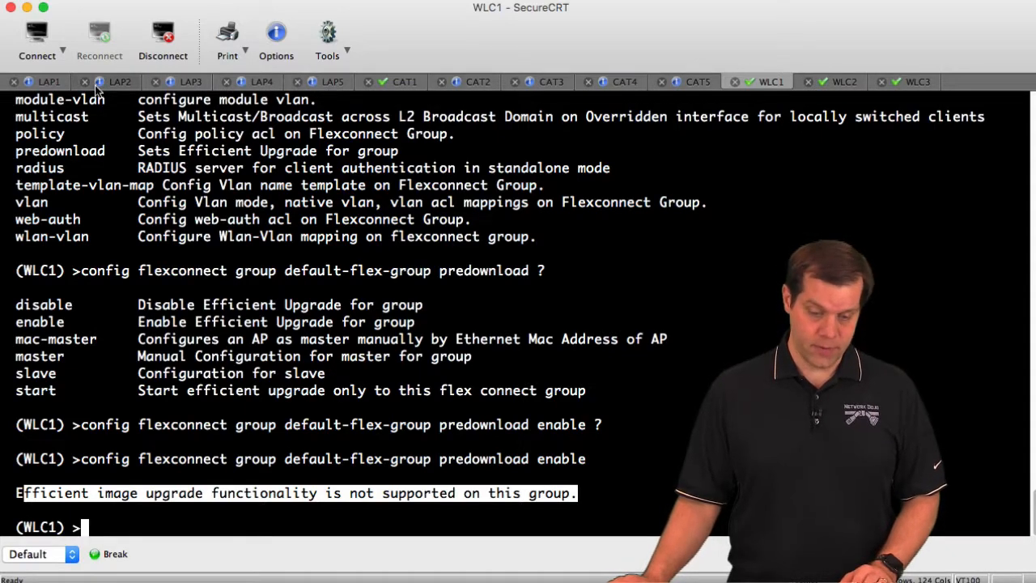
Log into the LAP1 console session with the console username and password
{"action": "left_click", "coordinate": [51, 84]}
{"action": "key", "text": "Return"}
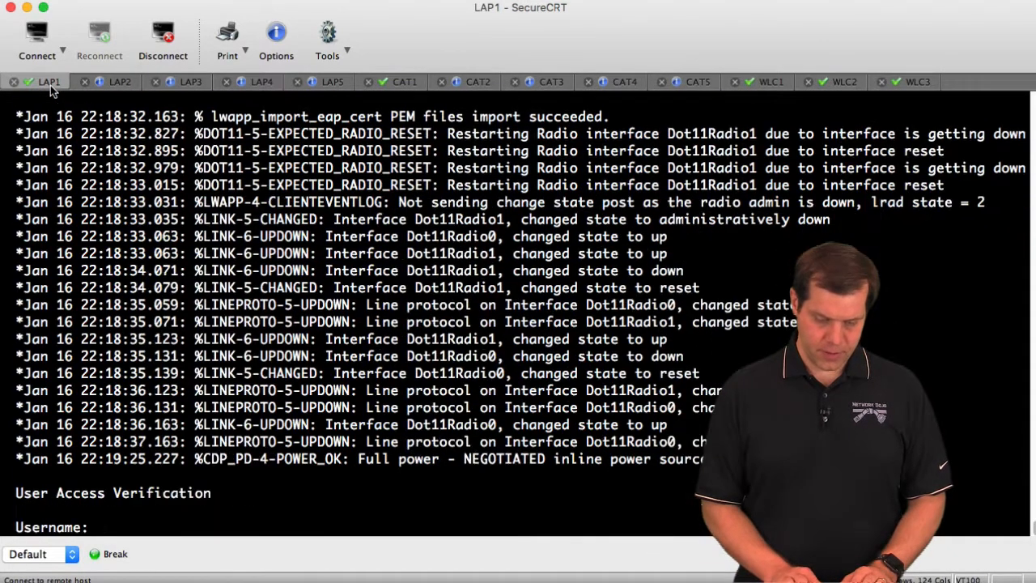
{"action": "type", "text": "Cisco"}
{"action": "key", "text": "Return"}
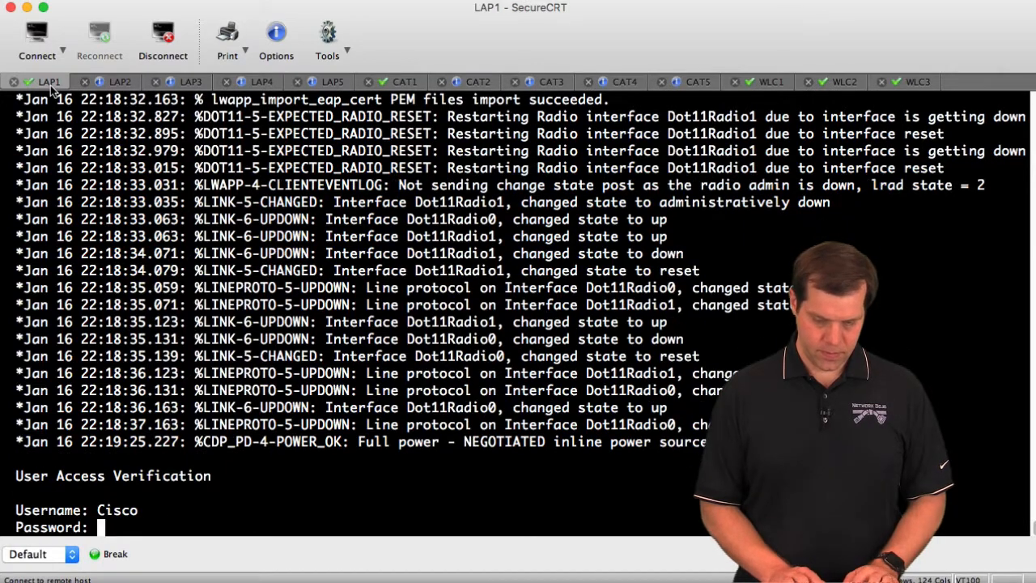
{"action": "key", "text": "Return"}
Run 'sho ip int br' on LAP1 and highlight the GigabitEthernet0.106 subinterface
{"action": "type", "text": "sho"}
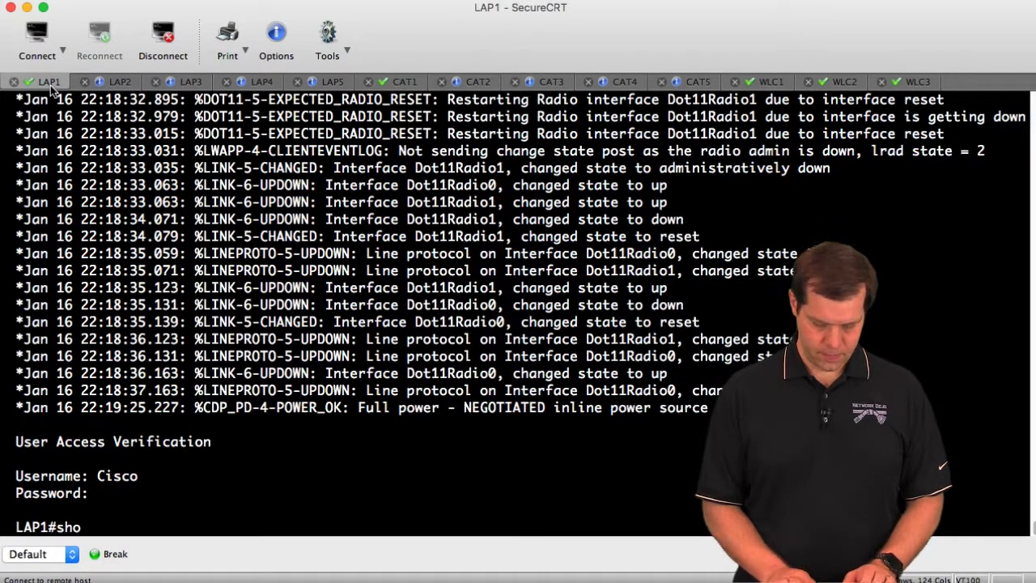
{"action": "type", "text": " ip int br"}
{"action": "key", "text": "Return"}
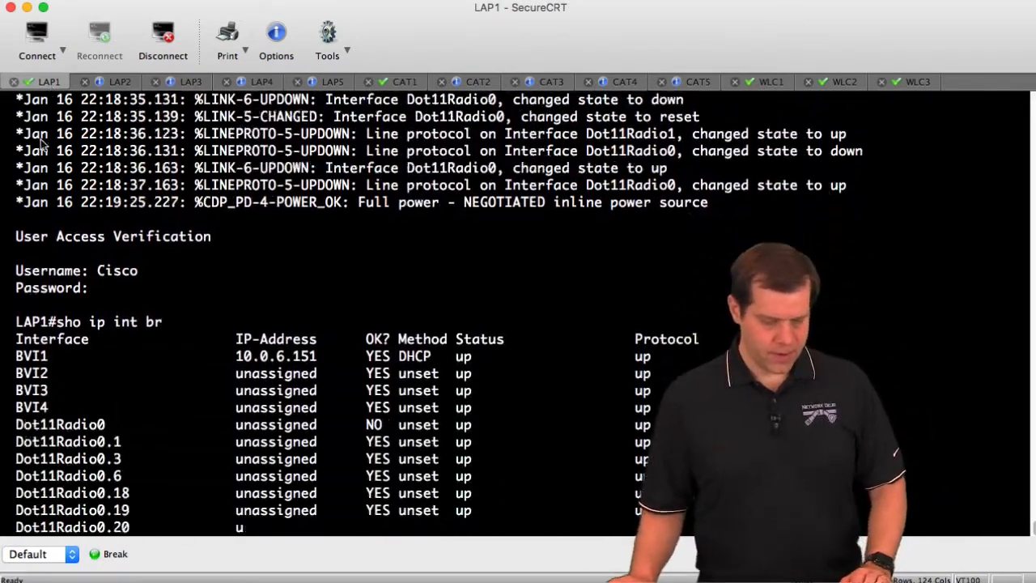
{"action": "key", "text": "space"}
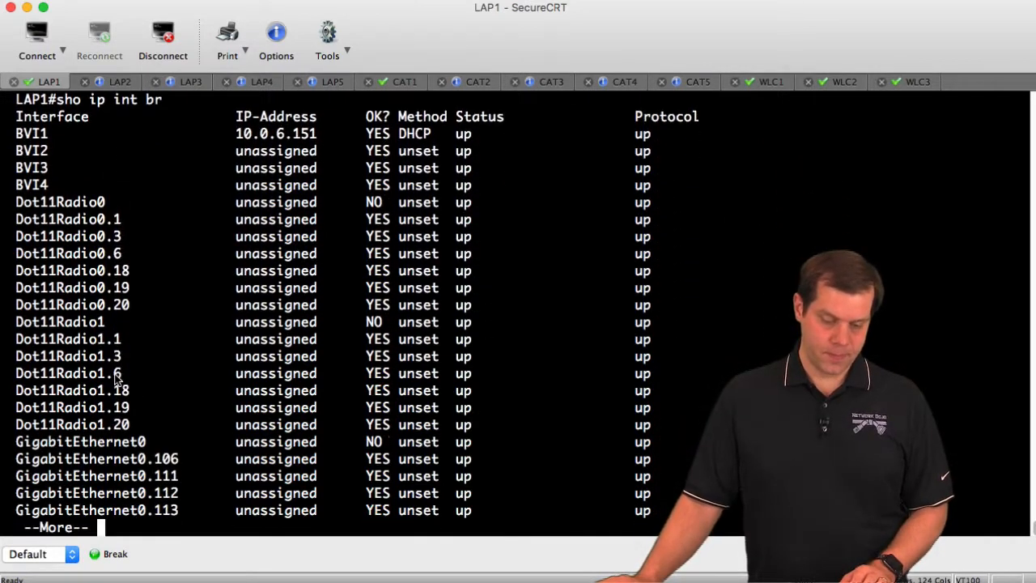
{"action": "left_click_drag", "start_coordinate": [148, 459], "coordinate": [177, 460]}
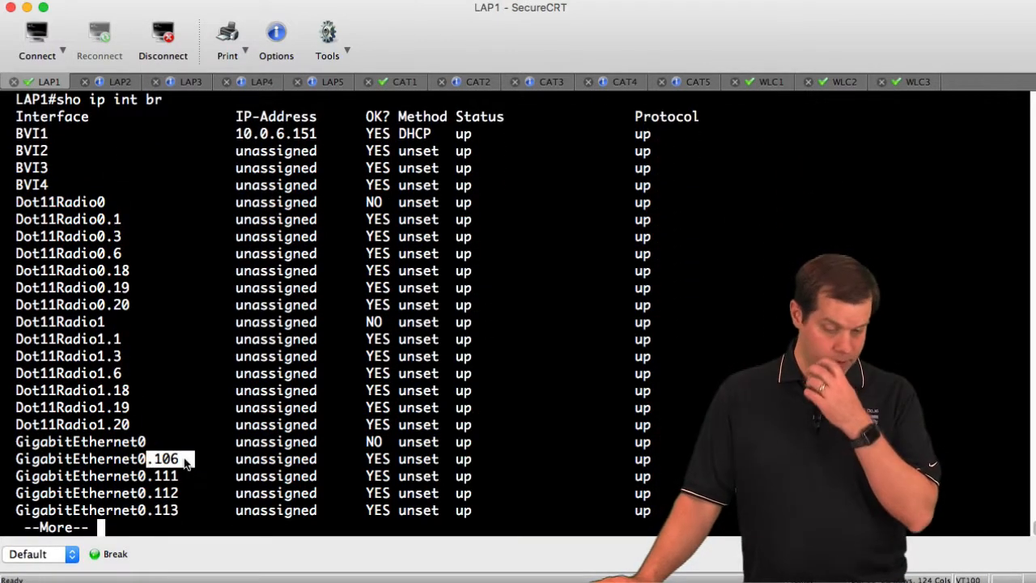
{"action": "left_click", "coordinate": [167, 468]}
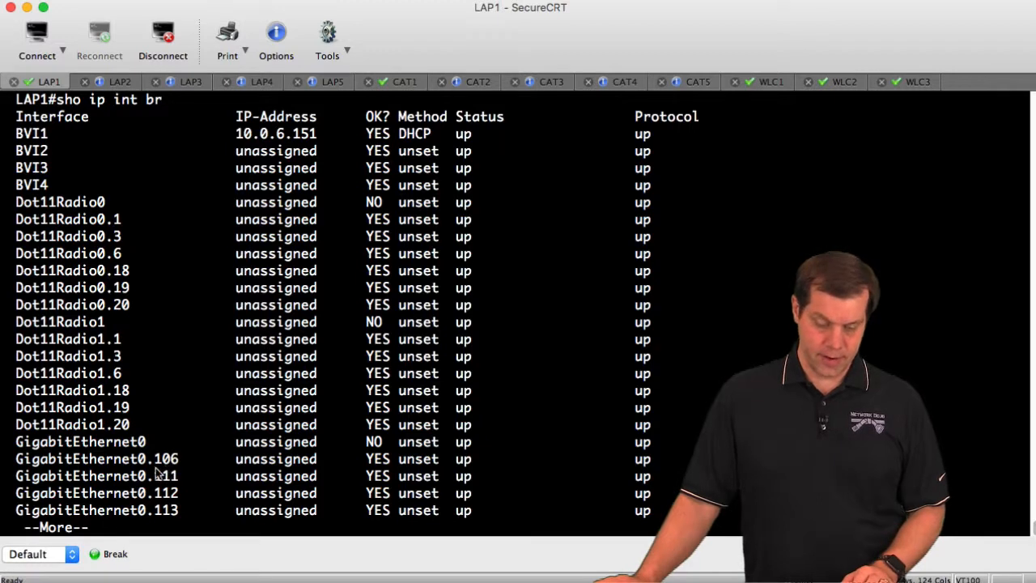
{"action": "left_click_drag", "start_coordinate": [155, 460], "coordinate": [193, 521]}
{"action": "key", "text": "space"}
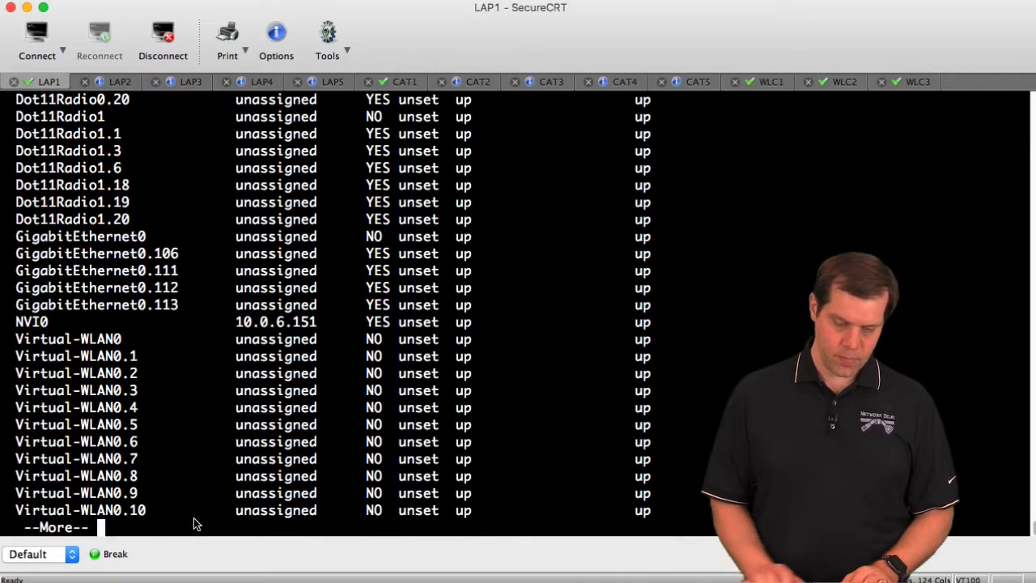
{"action": "key", "text": "space"}
Run 'show vlans' and page through it, highlighting VLAN 3 trunk details, VLAN 111 and VLAN 112
{"action": "type", "text": "sho vlan"}
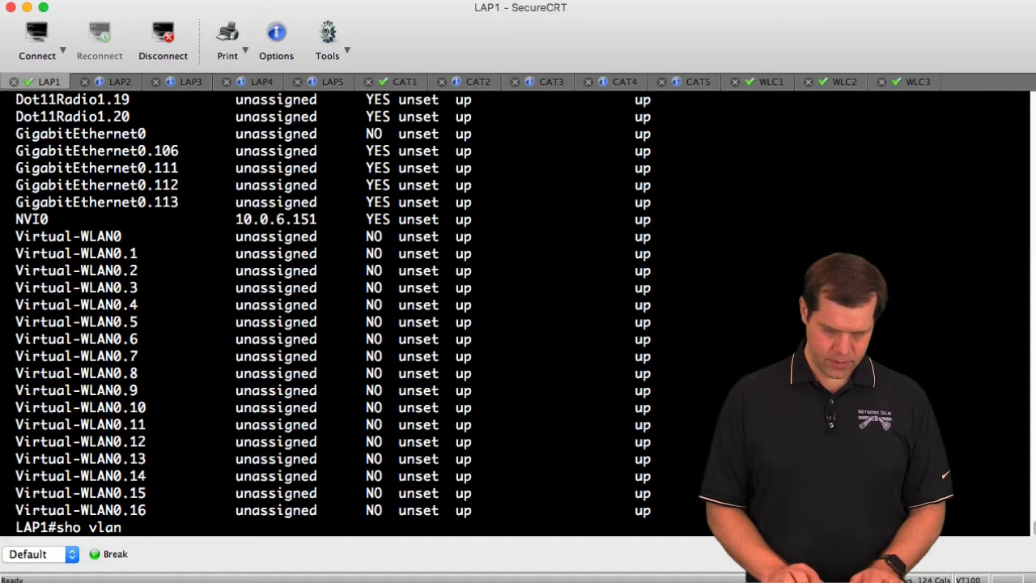
{"action": "key", "text": "Tab"}
{"action": "key", "text": "Return"}
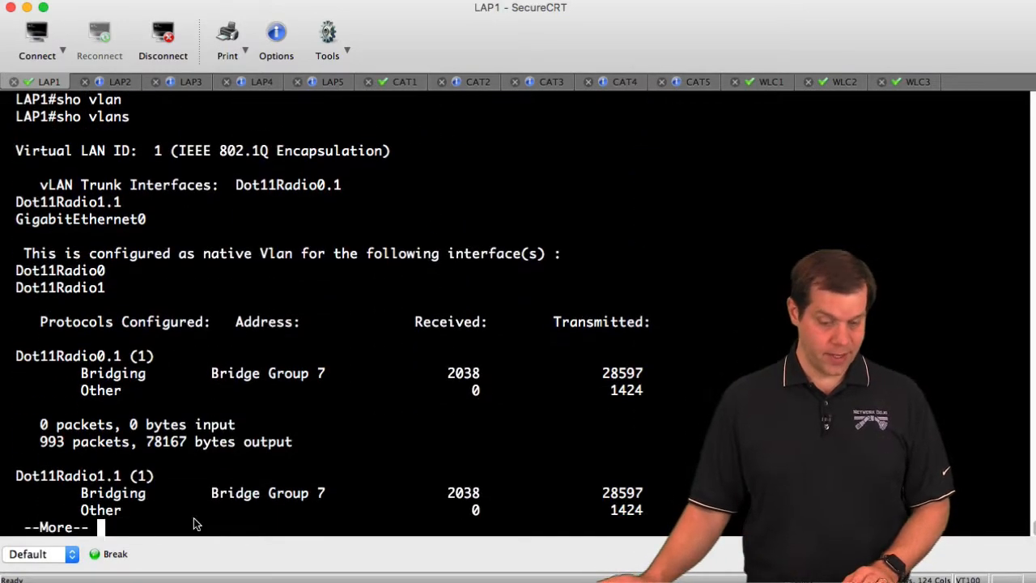
{"action": "key", "text": "space"}
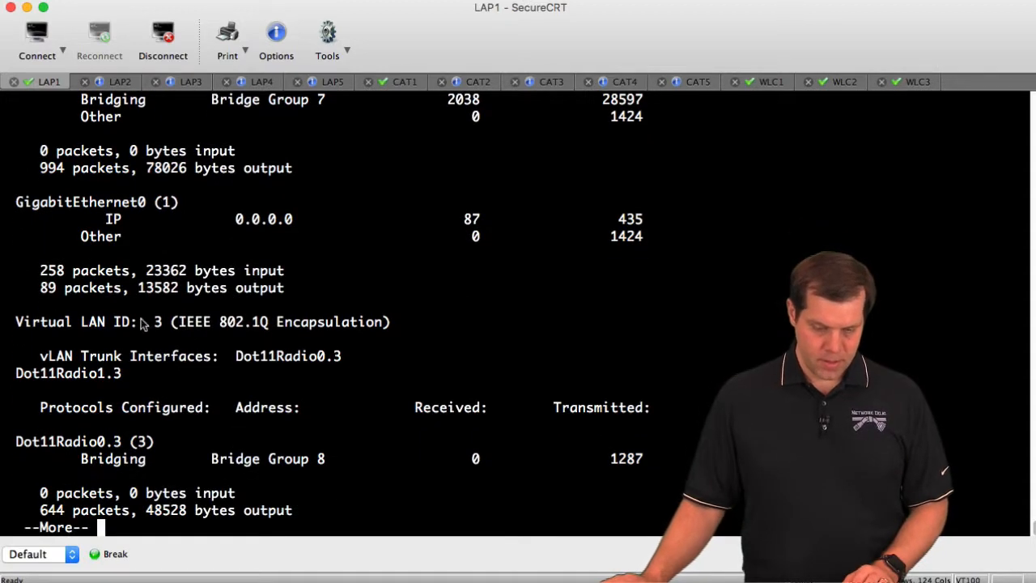
{"action": "left_click_drag", "start_coordinate": [93, 322], "coordinate": [418, 405]}
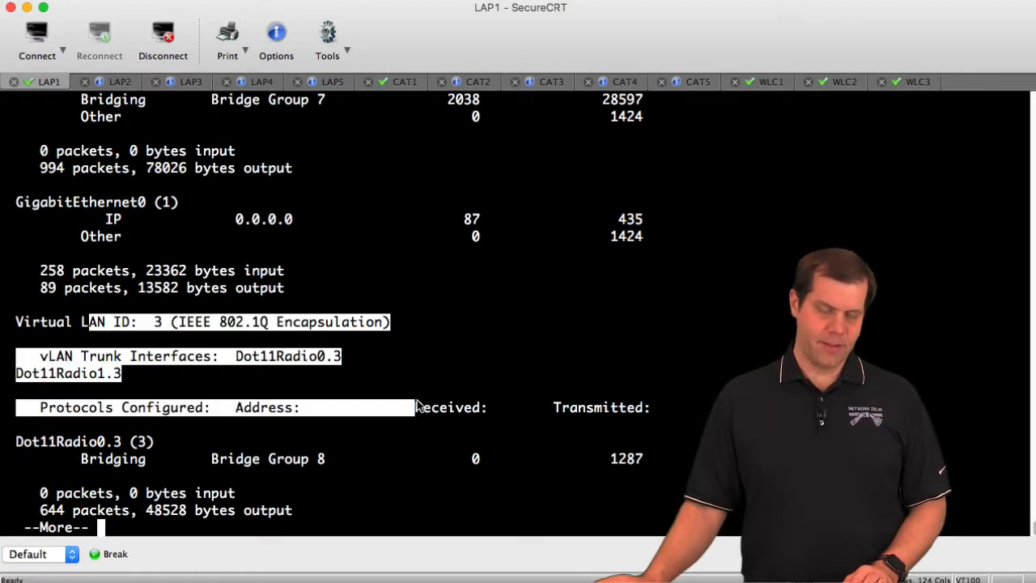
{"action": "key", "text": "space"}
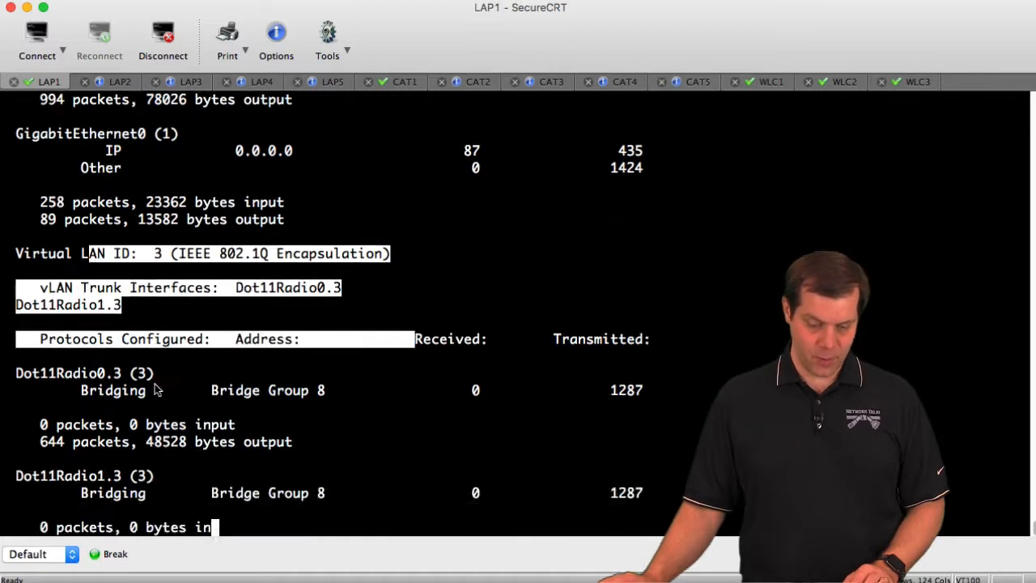
{"action": "key", "text": "space"}
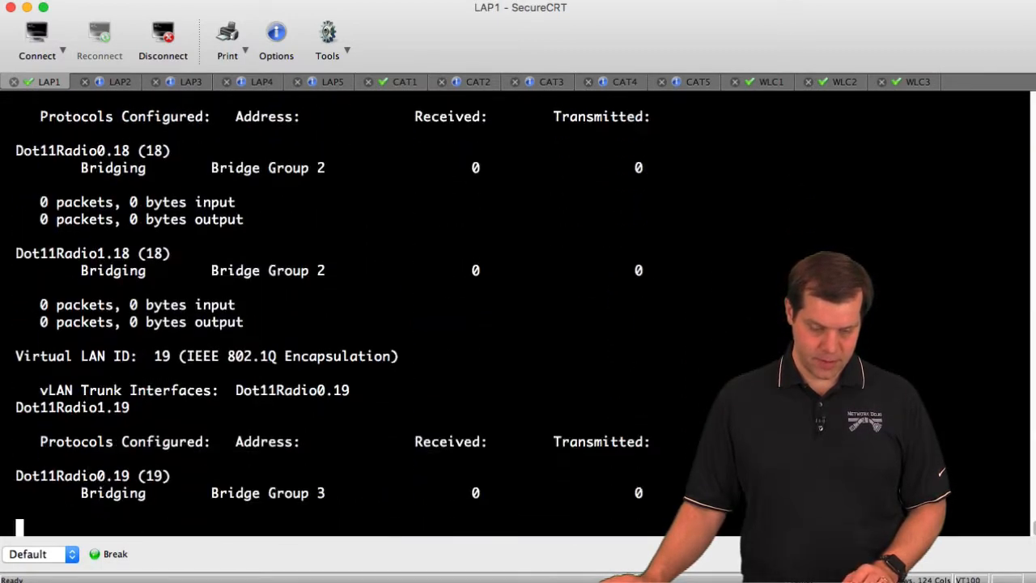
{"action": "key", "text": "space"}
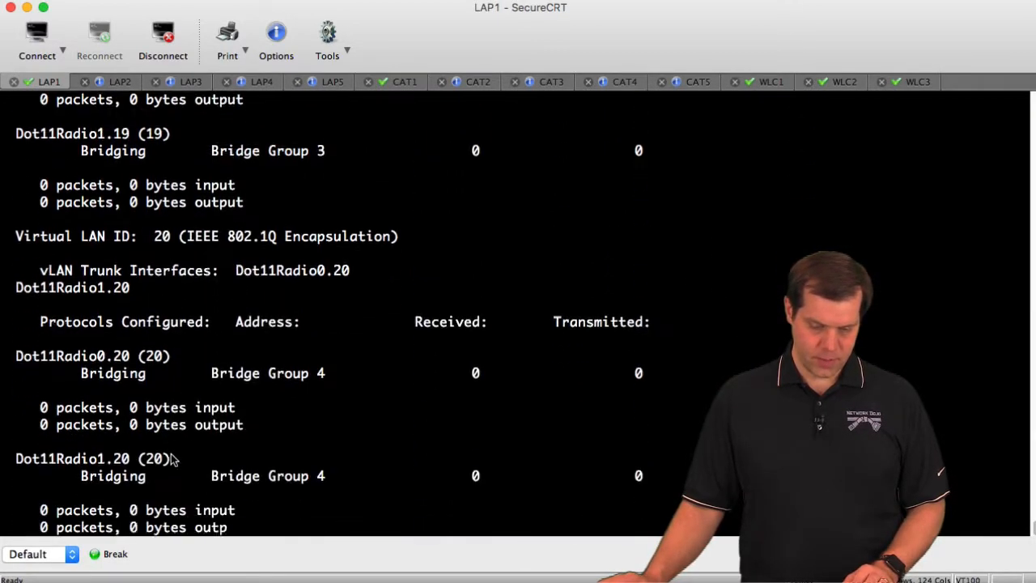
{"action": "key", "text": "space"}
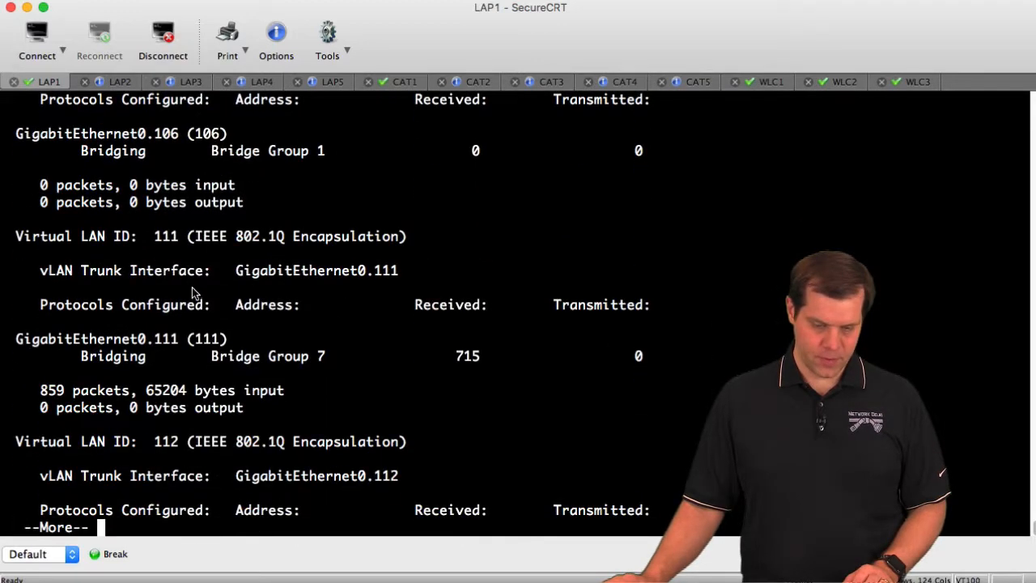
{"action": "left_click_drag", "start_coordinate": [128, 235], "coordinate": [279, 240]}
{"action": "left_click_drag", "start_coordinate": [130, 445], "coordinate": [14, 443]}
Log into the LAP2 console and enter privileged mode with 'en'
{"action": "left_click", "coordinate": [117, 82]}
{"action": "key", "text": "Return"}
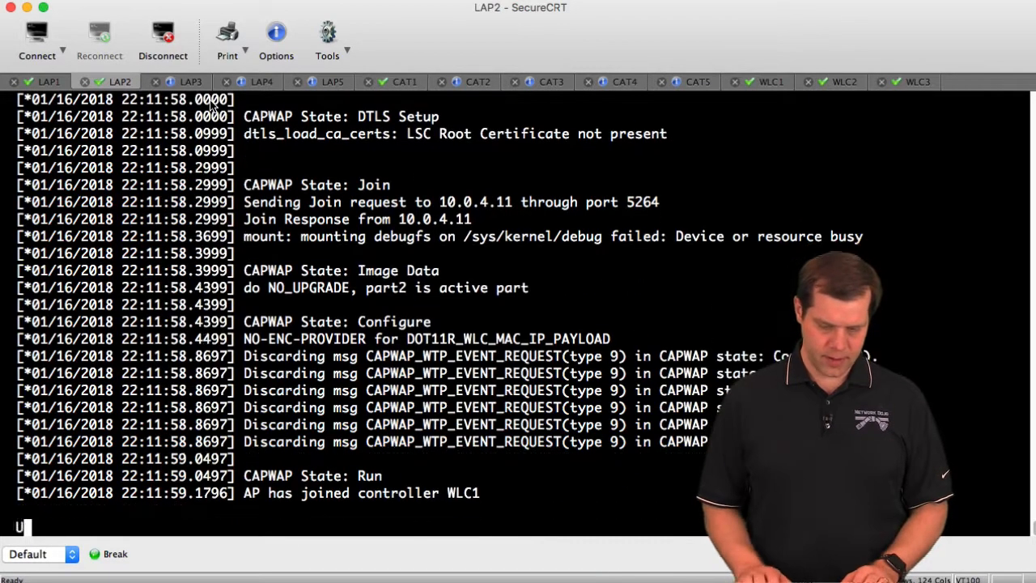
{"action": "type", "text": "Cisco"}
{"action": "key", "text": "Return"}
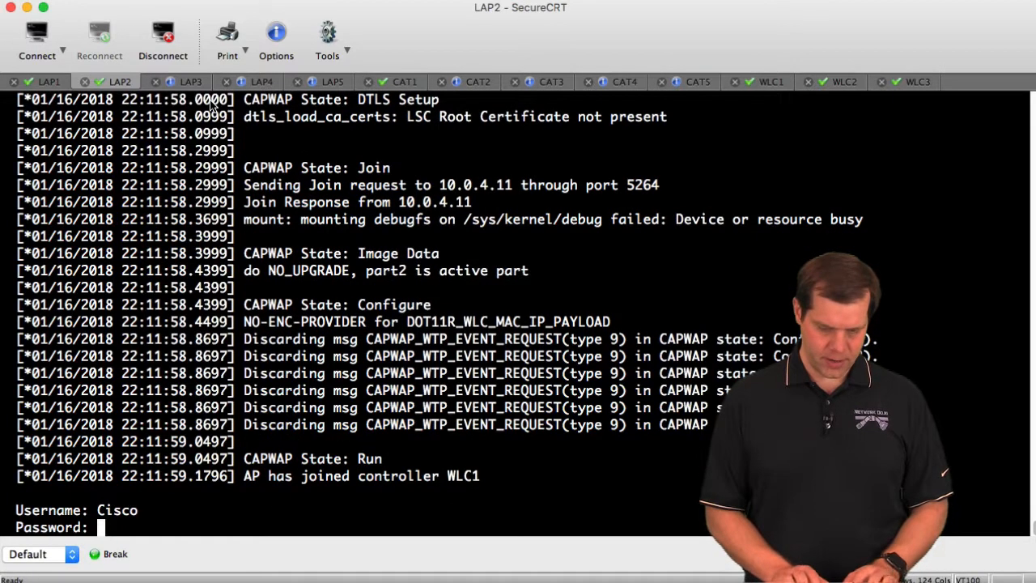
{"action": "key", "text": "Return"}
{"action": "type", "text": "en"}
{"action": "key", "text": "Return"}
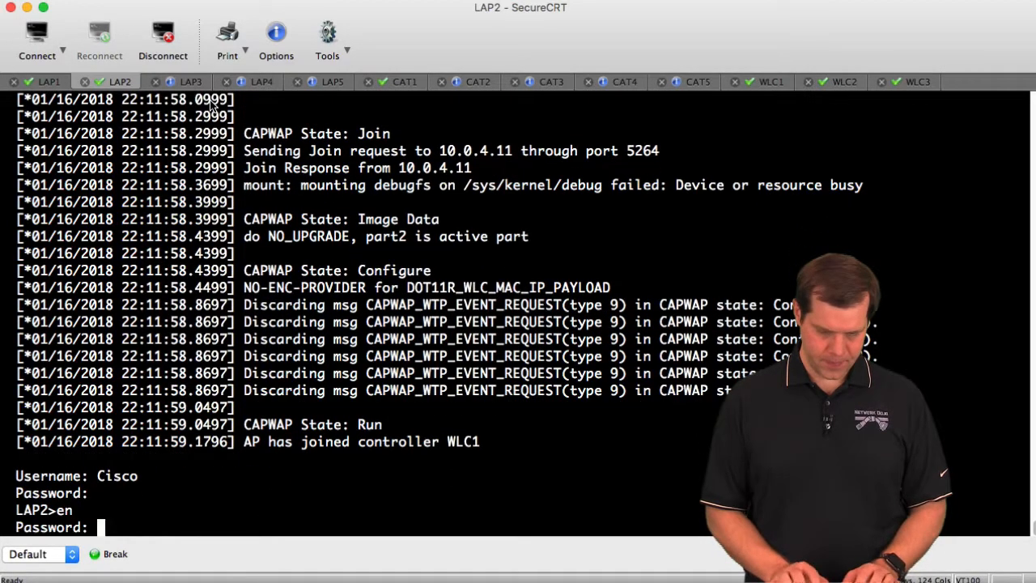
{"action": "key", "text": "Return"}
Try 'sho vlan', 'sho ip int br', 'sho int', 'sho ip int' and 'sho interfaces ?' on LAP2
{"action": "type", "text": "sho vlan"}
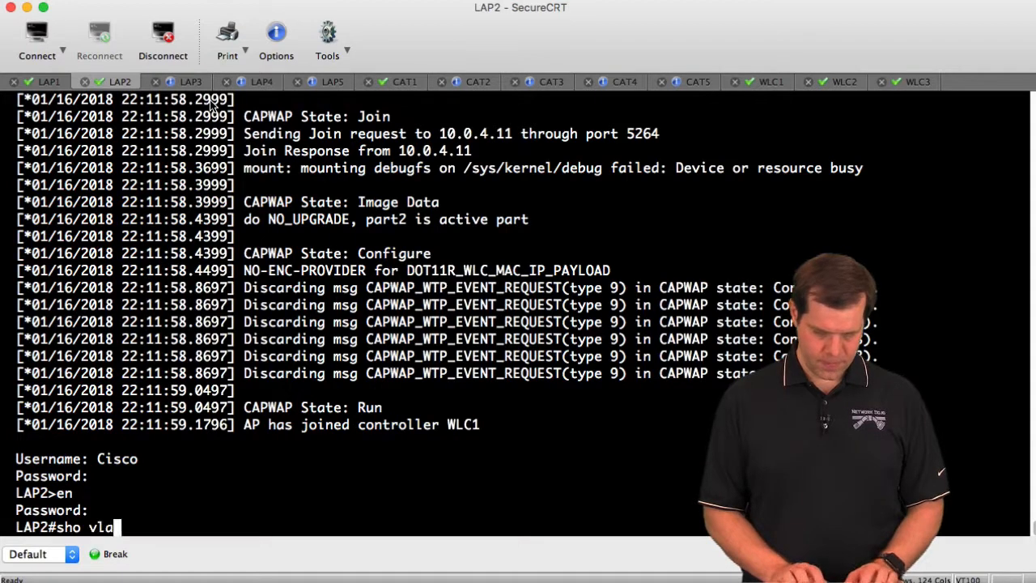
{"action": "key", "text": "Return"}
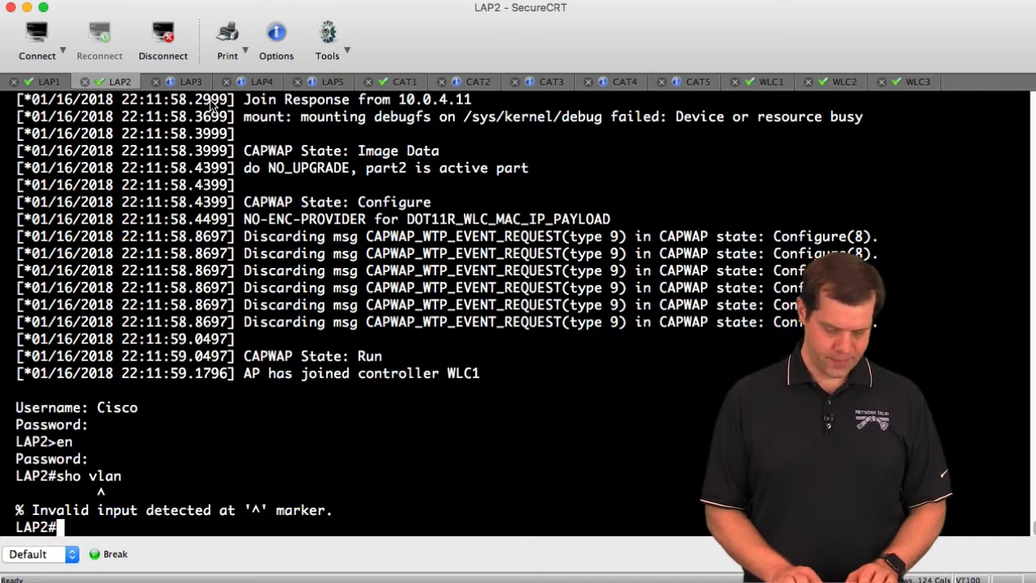
{"action": "type", "text": "sho ip in tbr"}
{"action": "key", "text": "Return"}
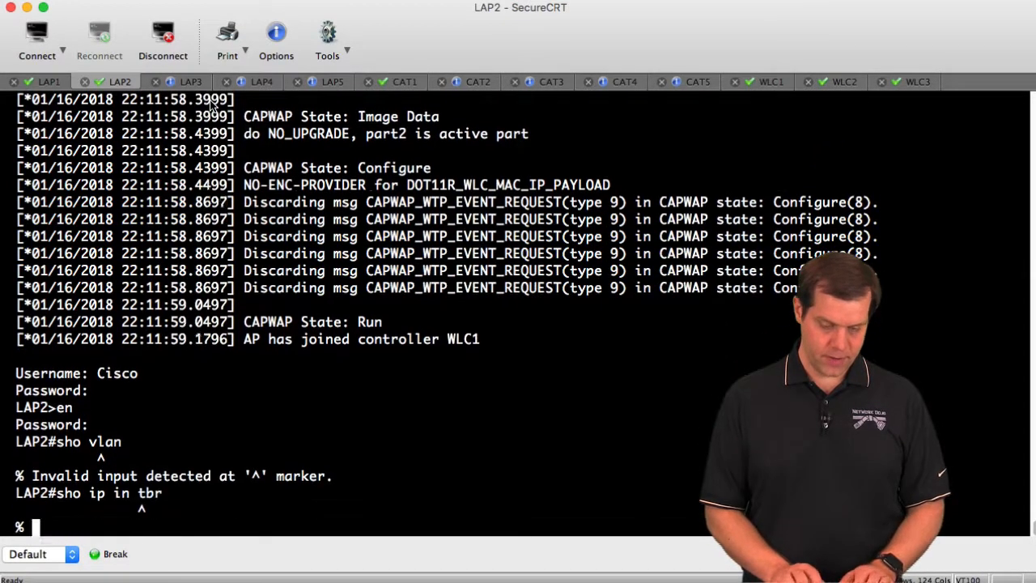
{"action": "type", "text": "sho int"}
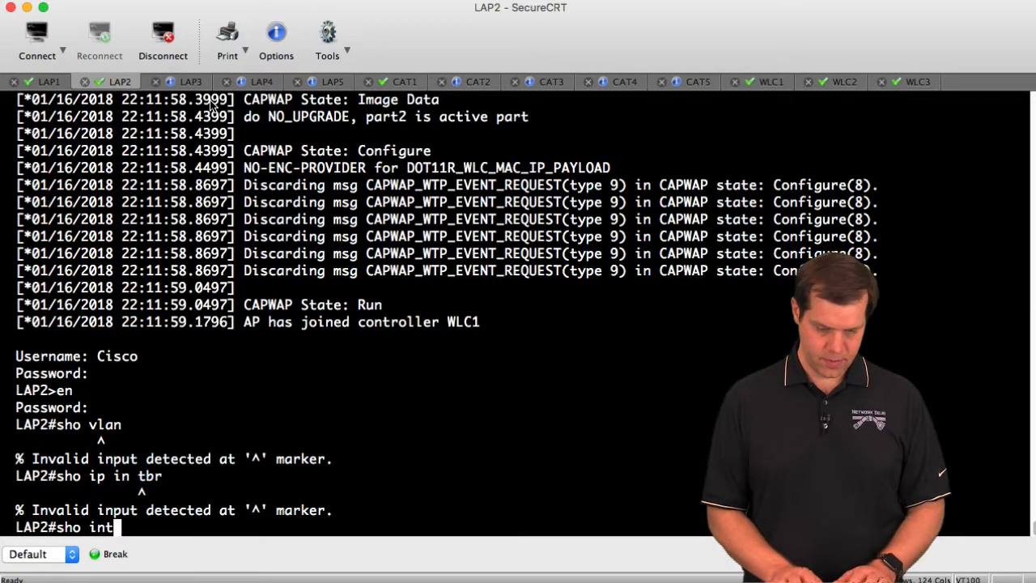
{"action": "key", "text": "Return"}
{"action": "type", "text": "sho ip int"}
{"action": "key", "text": "Return"}
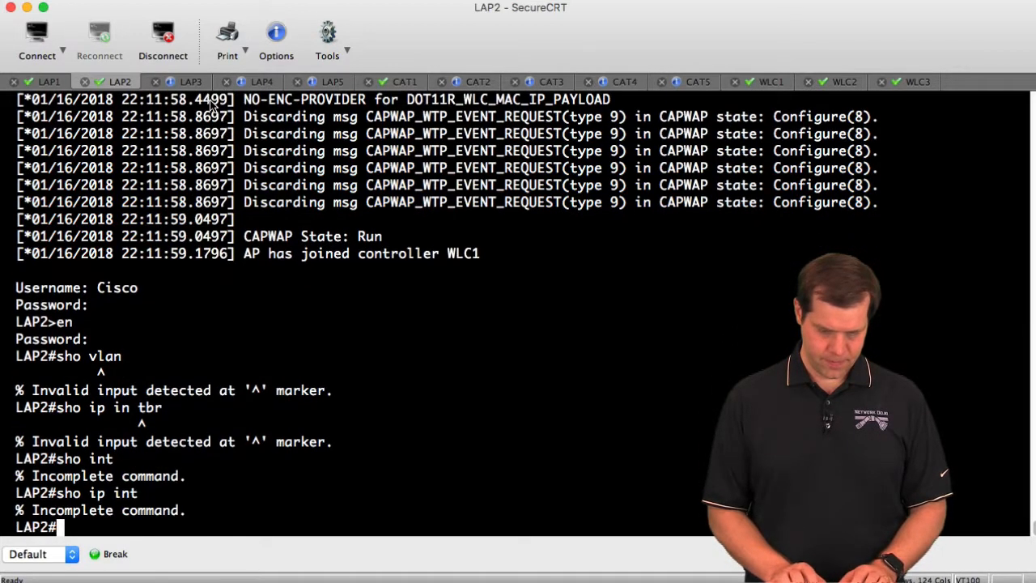
{"action": "type", "text": "sho interfaces "}
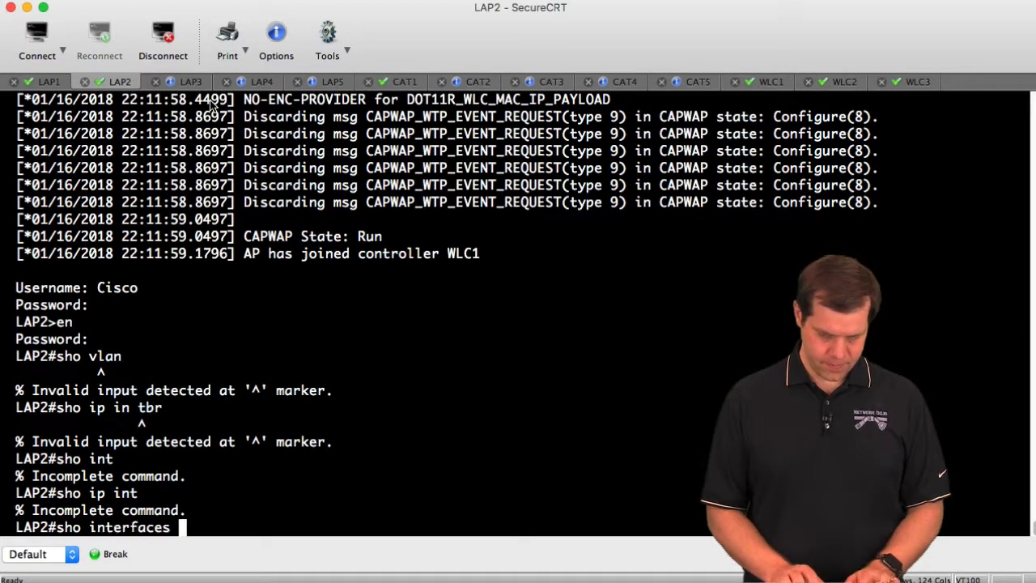
{"action": "type", "text": "?"}
{"action": "key", "text": "Return"}
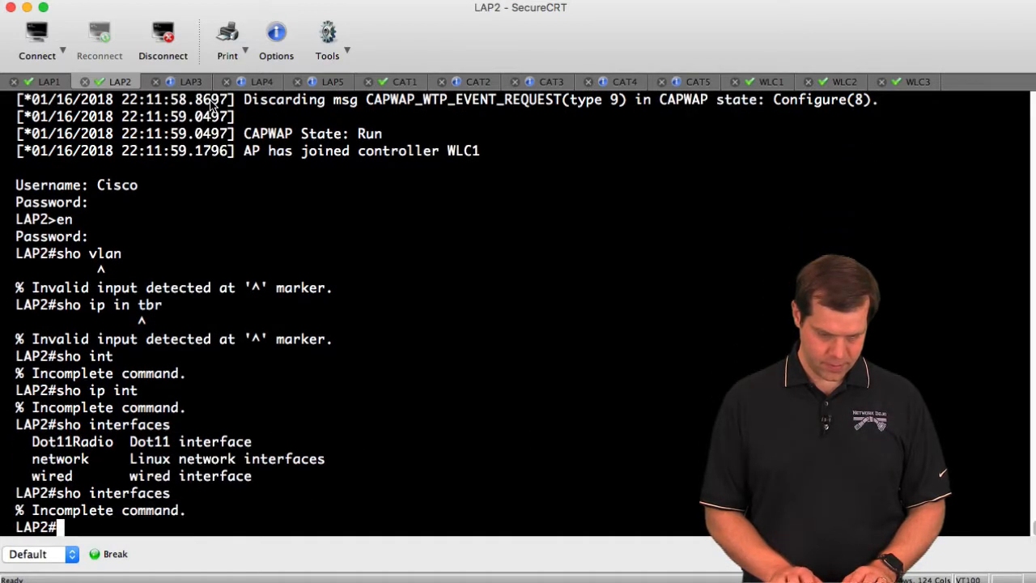
Display LAP2's wired0 interface statistics with 'show interfaces wired 0'
{"action": "key", "text": "Up"}
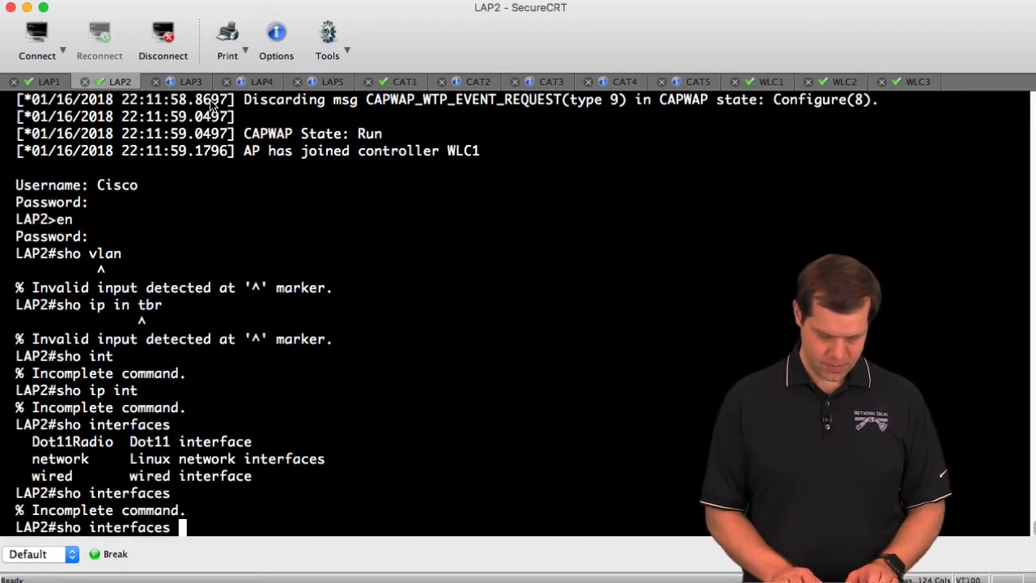
{"action": "type", "text": "wired"}
{"action": "key", "text": "Return"}
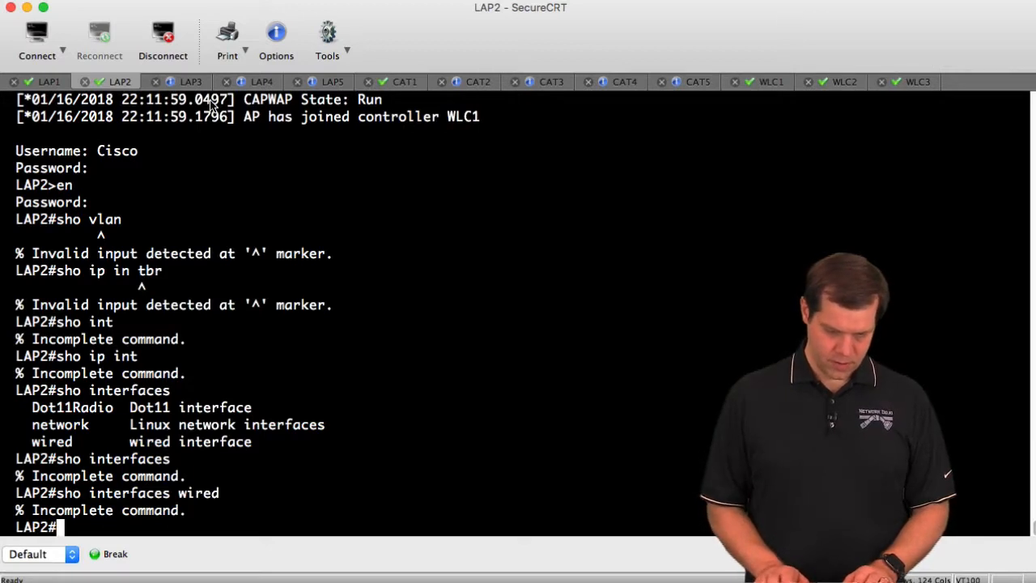
{"action": "key", "text": "Up"}
{"action": "type", "text": "?"}
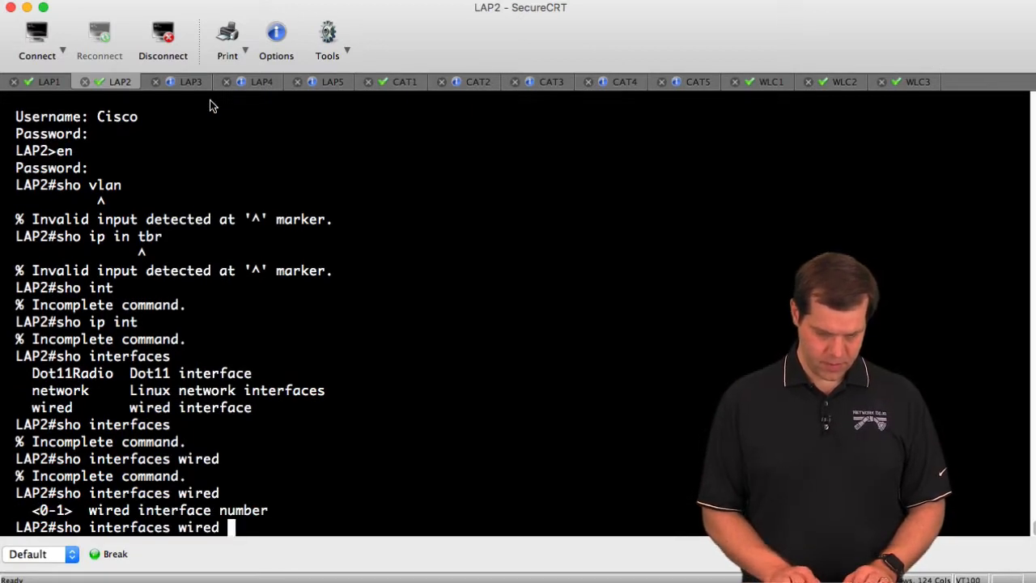
{"action": "type", "text": "0"}
{"action": "key", "text": "Return"}
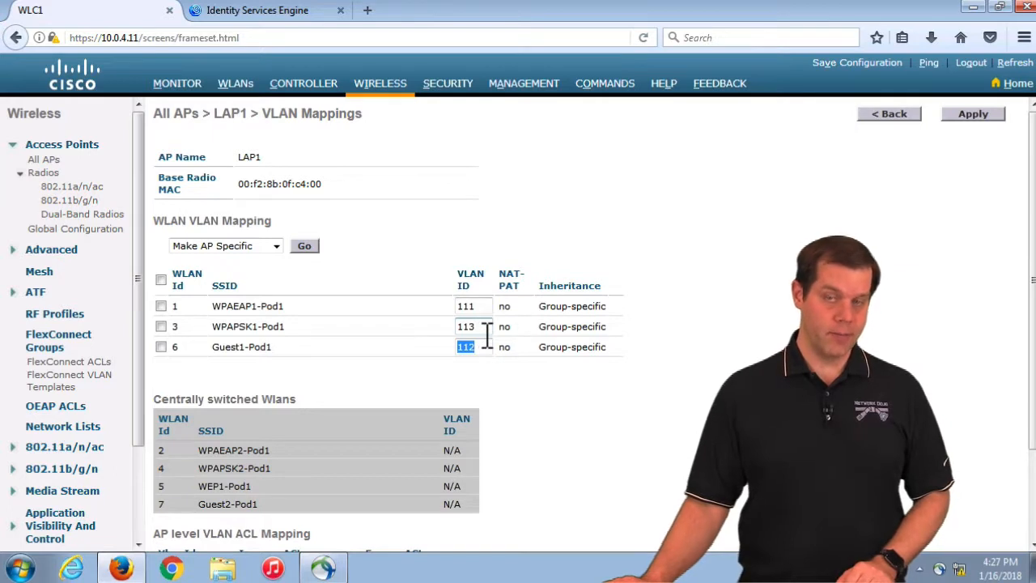
Clear the highlight on the 112 value and go to Wireless > FlexConnect Groups
{"action": "left_click", "coordinate": [684, 314]}
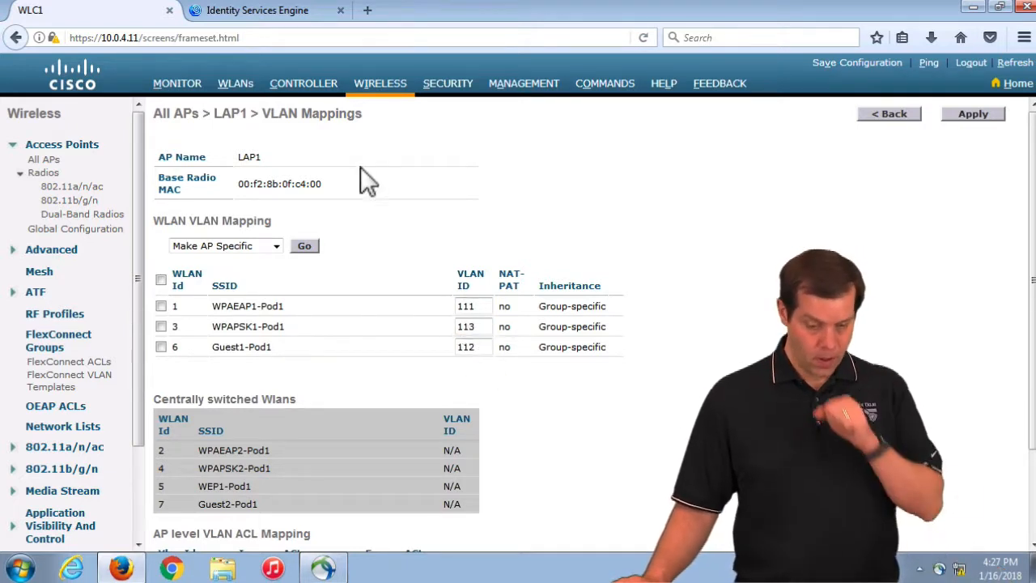
{"action": "left_click", "coordinate": [59, 340]}
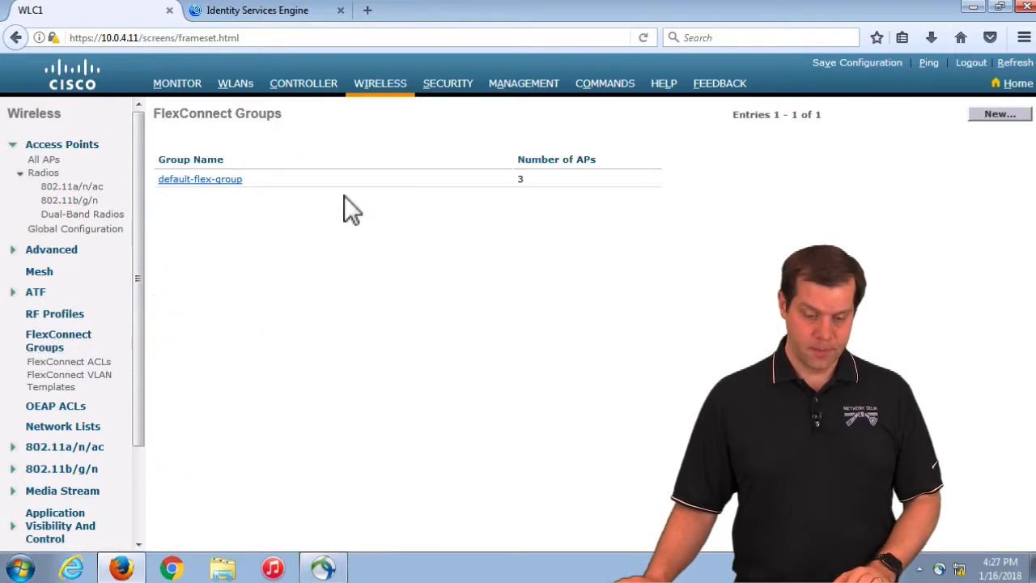
In default-flex-group's AAA VLAN-ACL mapping, add Vlan Id 115 and verify the new 115 entry
{"action": "left_click", "coordinate": [217, 179]}
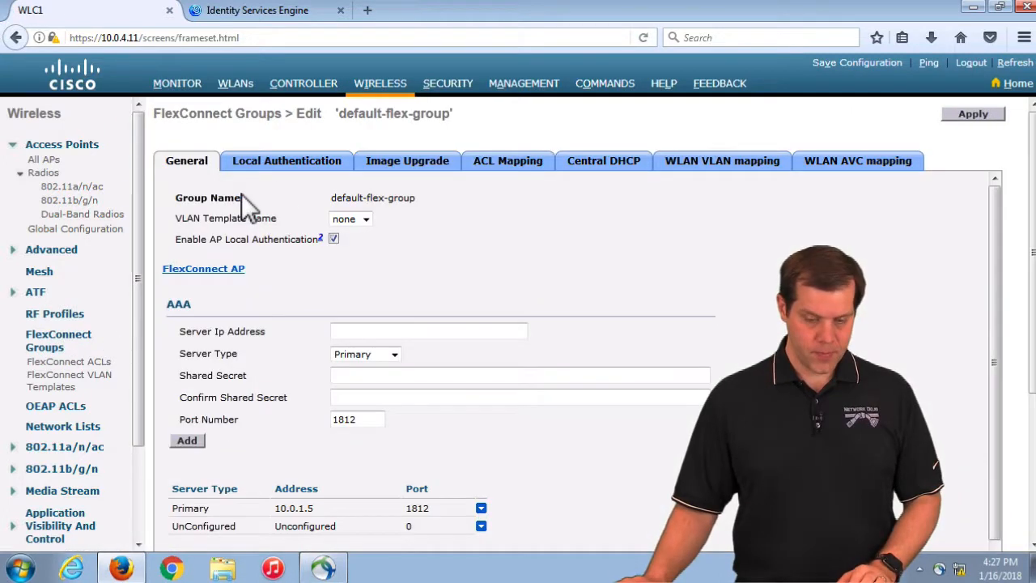
{"action": "left_click", "coordinate": [510, 165]}
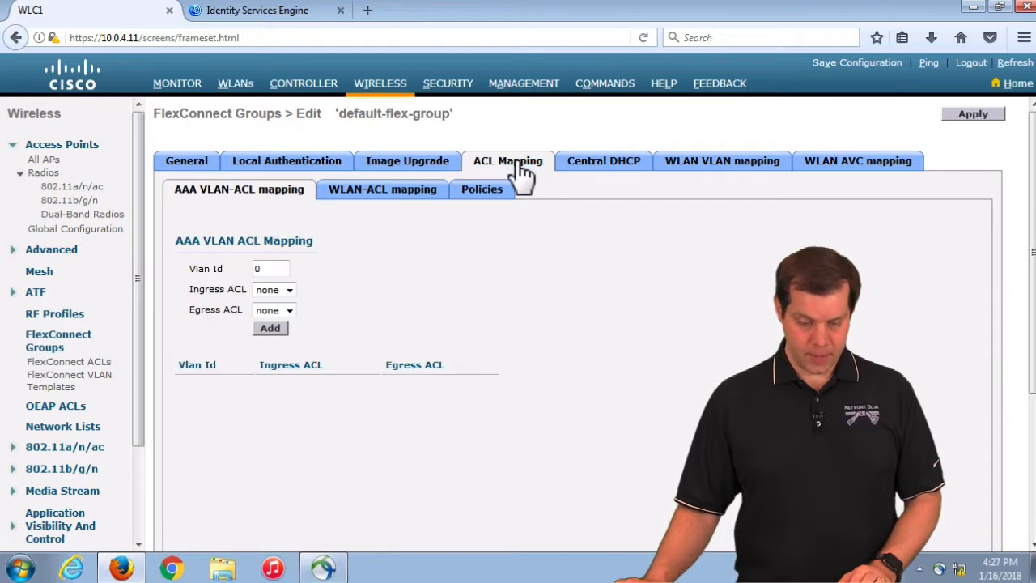
{"action": "left_click", "coordinate": [205, 274]}
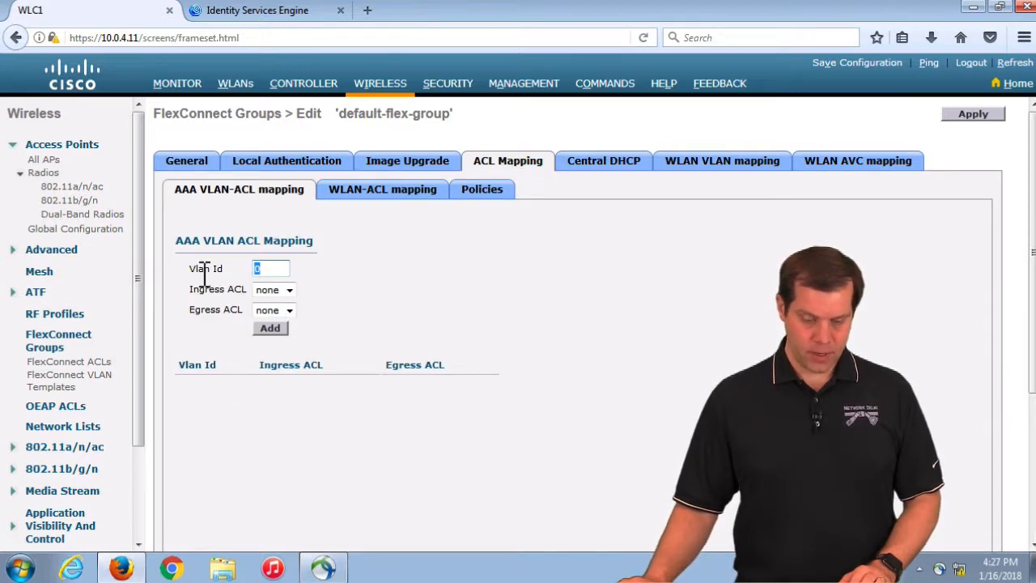
{"action": "type", "text": "115"}
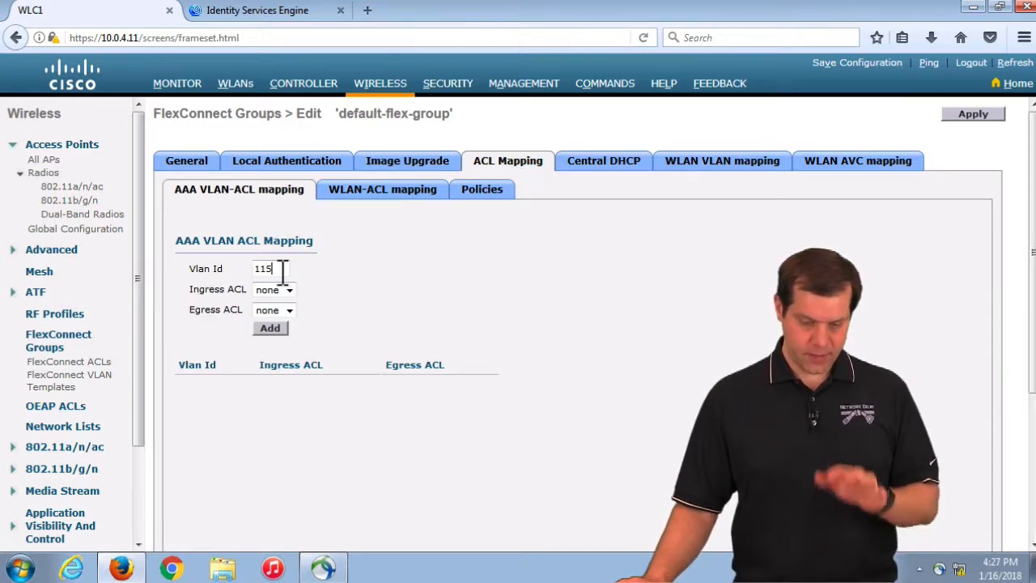
{"action": "left_click", "coordinate": [273, 330]}
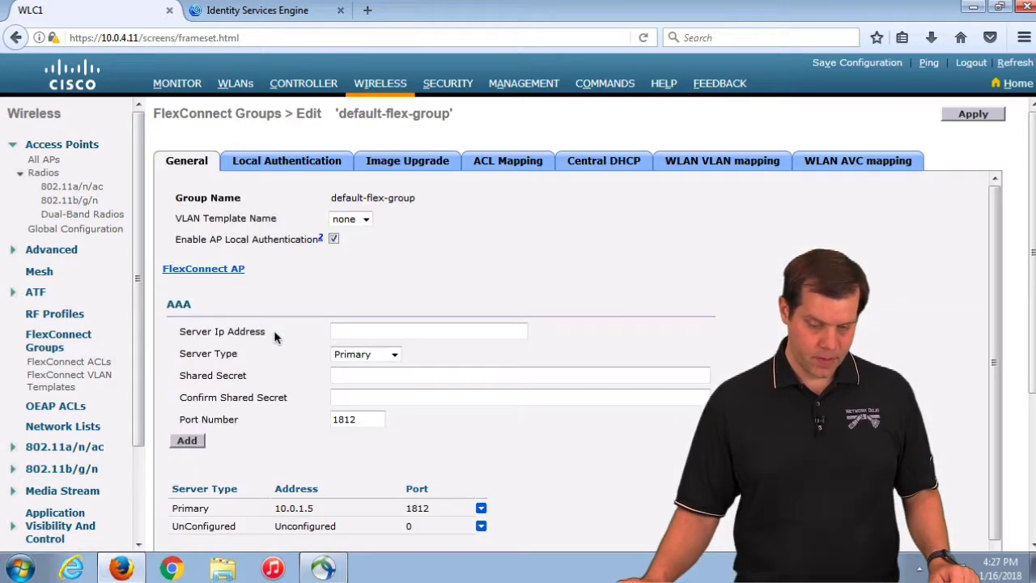
{"action": "scroll", "coordinate": [432, 416], "scroll_direction": "down", "scroll_amount": 1}
{"action": "left_click", "coordinate": [522, 166]}
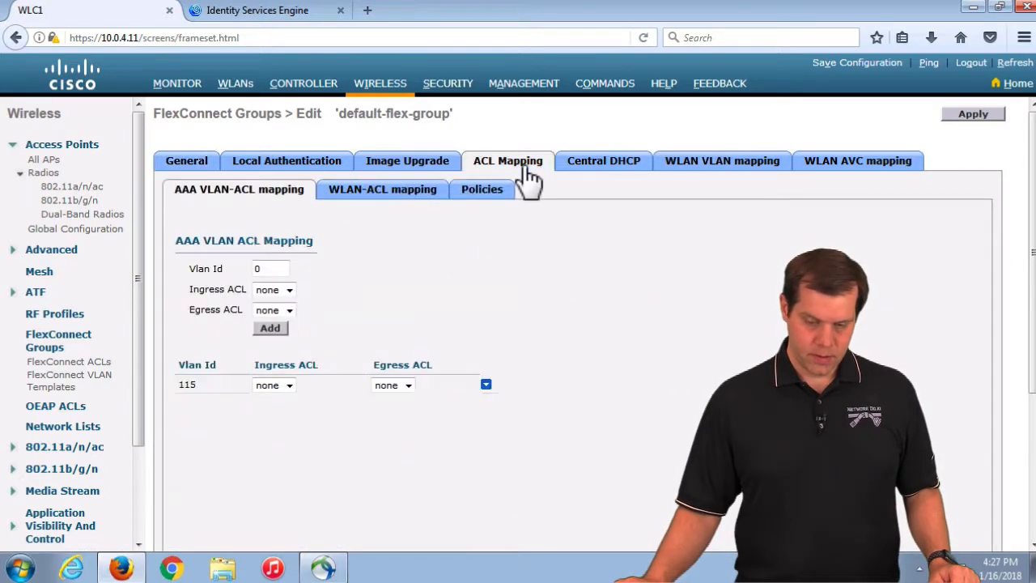
{"action": "double_click", "coordinate": [216, 388]}
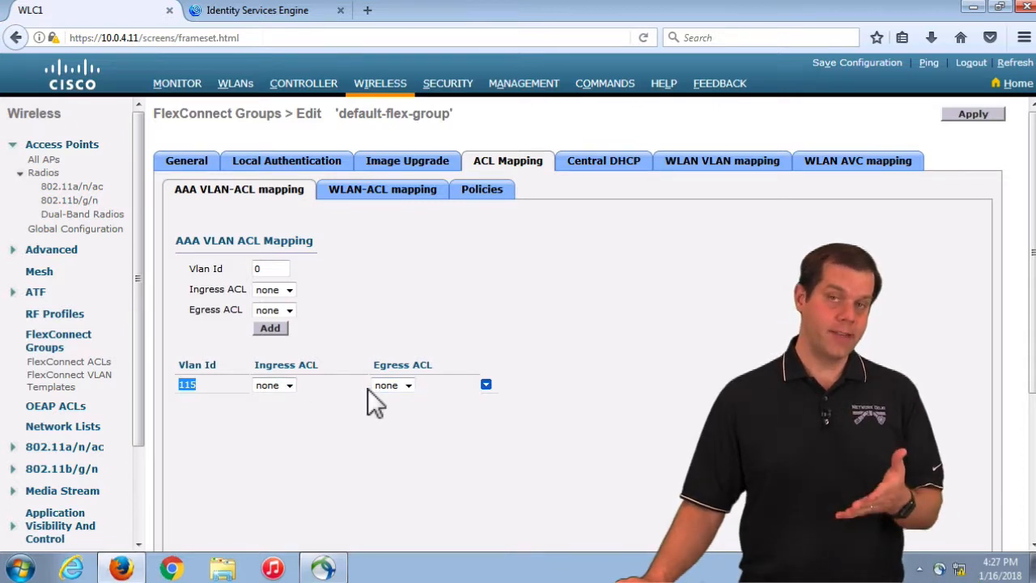
{"action": "double_click", "coordinate": [199, 390]}
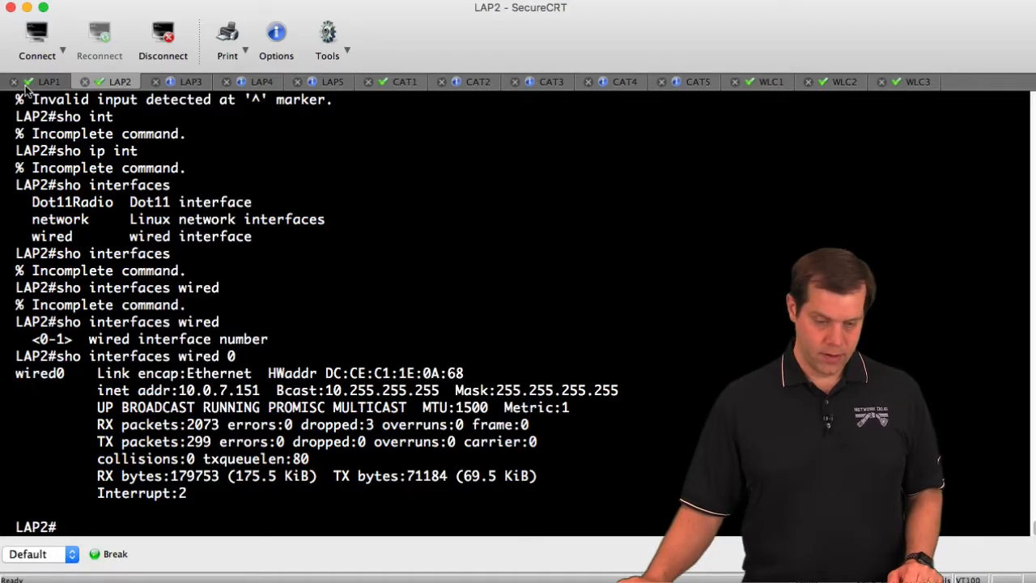
Rerun 'show ip interface brief' on LAP1 and highlight the new GigabitEthernet0.115 row
{"action": "left_click", "coordinate": [39, 84]}
{"action": "key", "text": "q"}
{"action": "key", "text": "Up"}
{"action": "key", "text": "Up"}
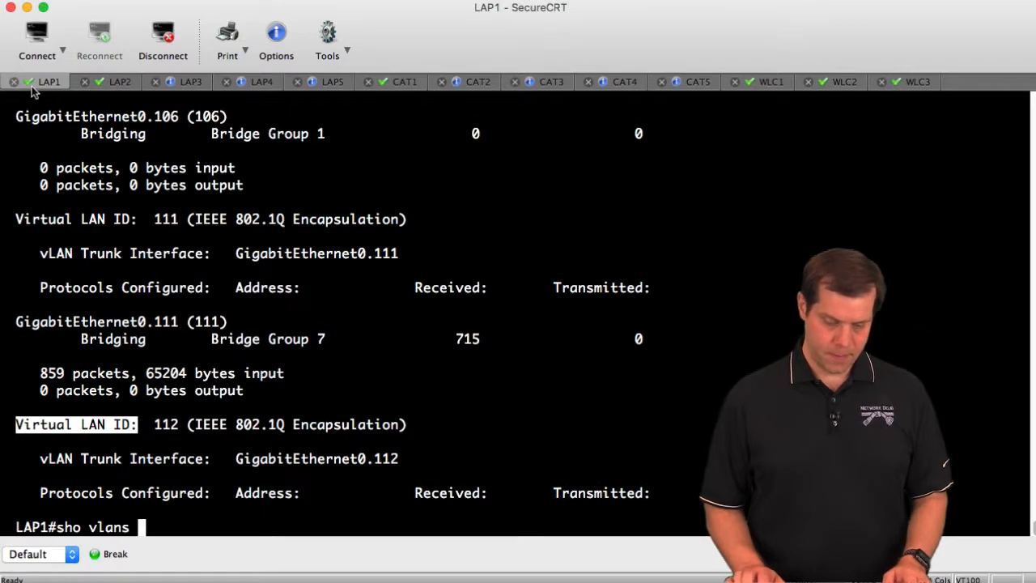
{"action": "key", "text": "Return"}
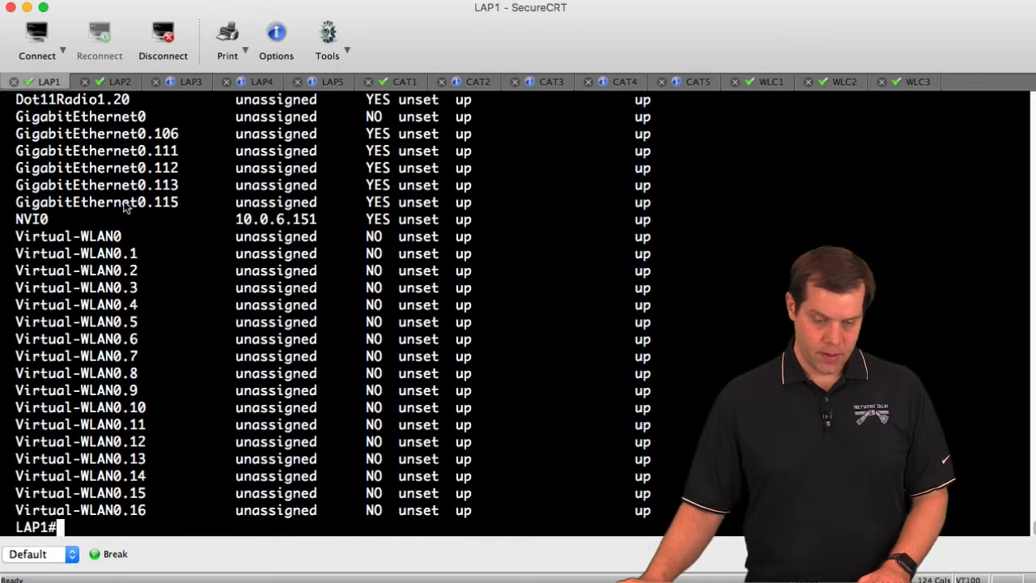
{"action": "left_click_drag", "start_coordinate": [121, 202], "coordinate": [348, 203]}
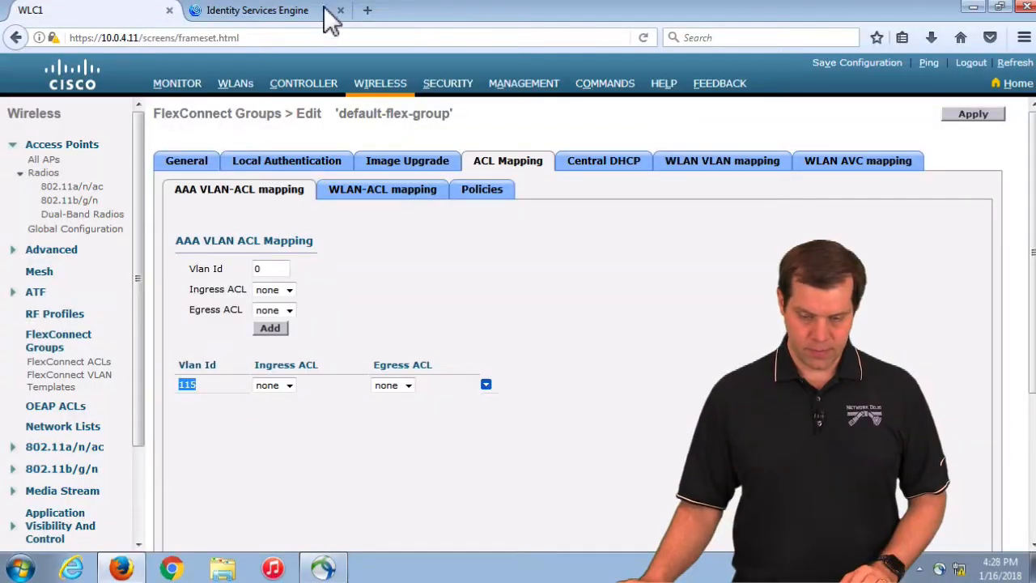
In ISE, go to Policy Elements > Results > Authorization > Authorization Profiles
{"action": "left_click", "coordinate": [276, 14]}
{"action": "mouse_move", "coordinate": [406, 71]}
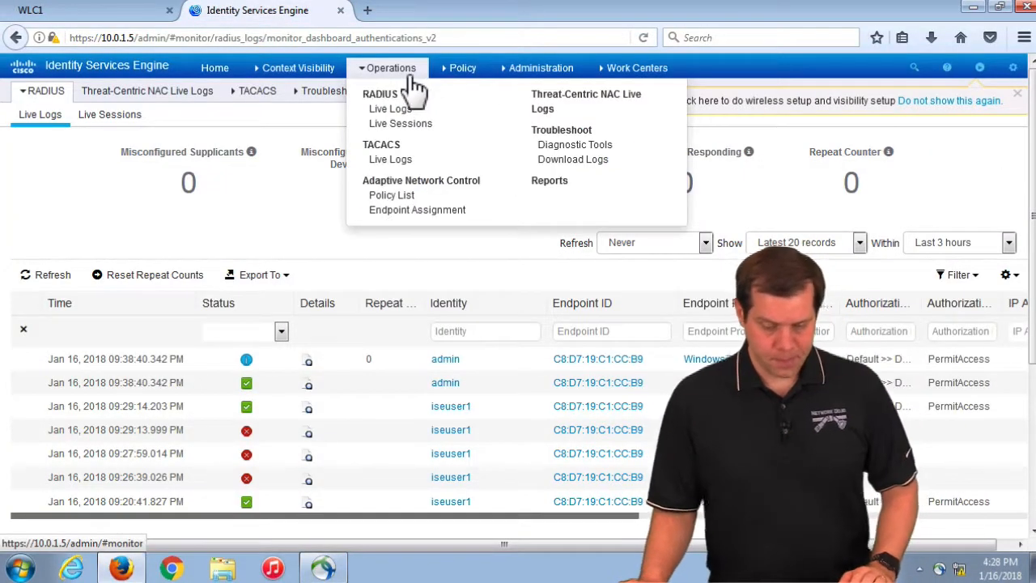
{"action": "mouse_move", "coordinate": [462, 68]}
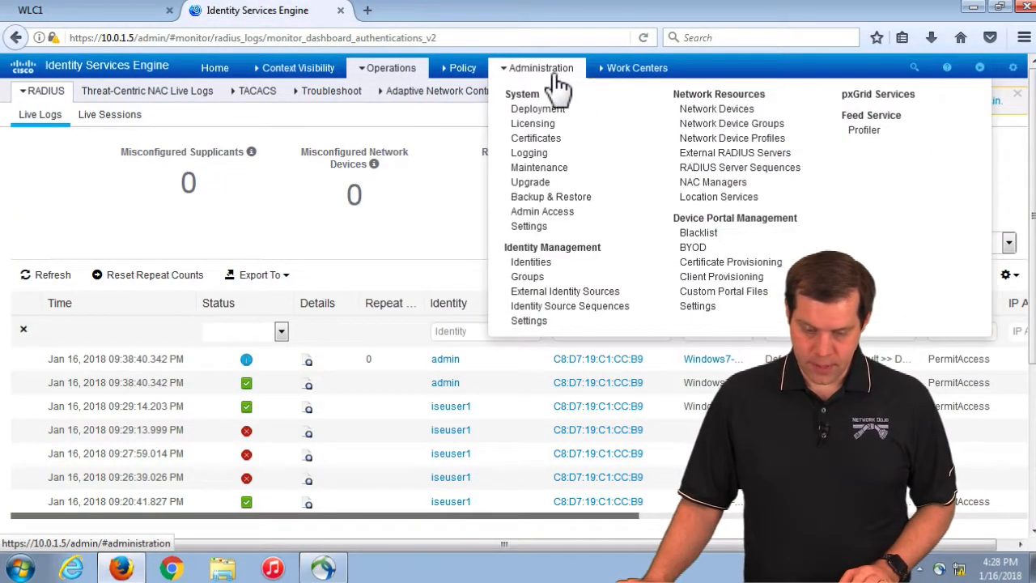
{"action": "left_click", "coordinate": [476, 181]}
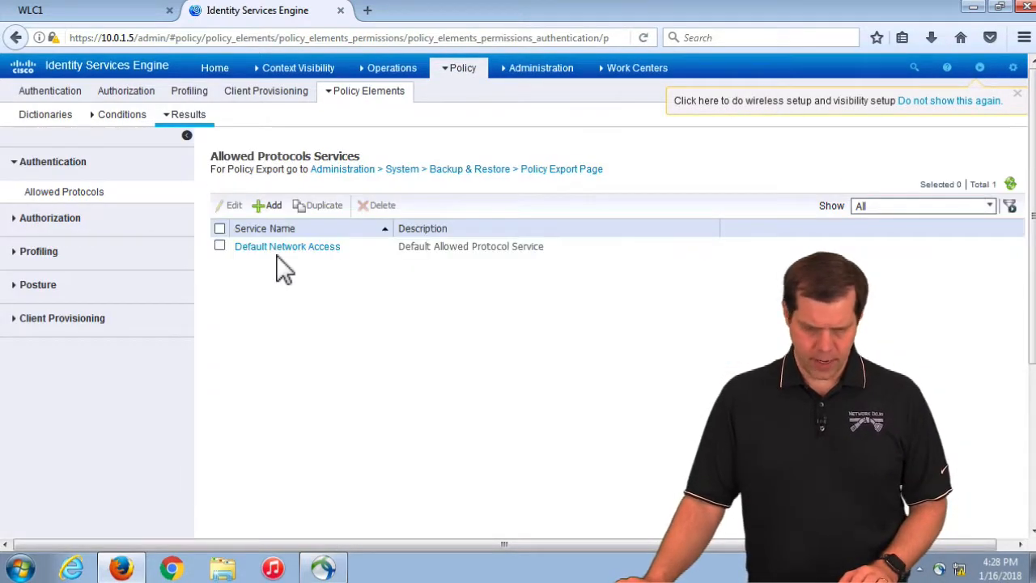
{"action": "left_click", "coordinate": [49, 219]}
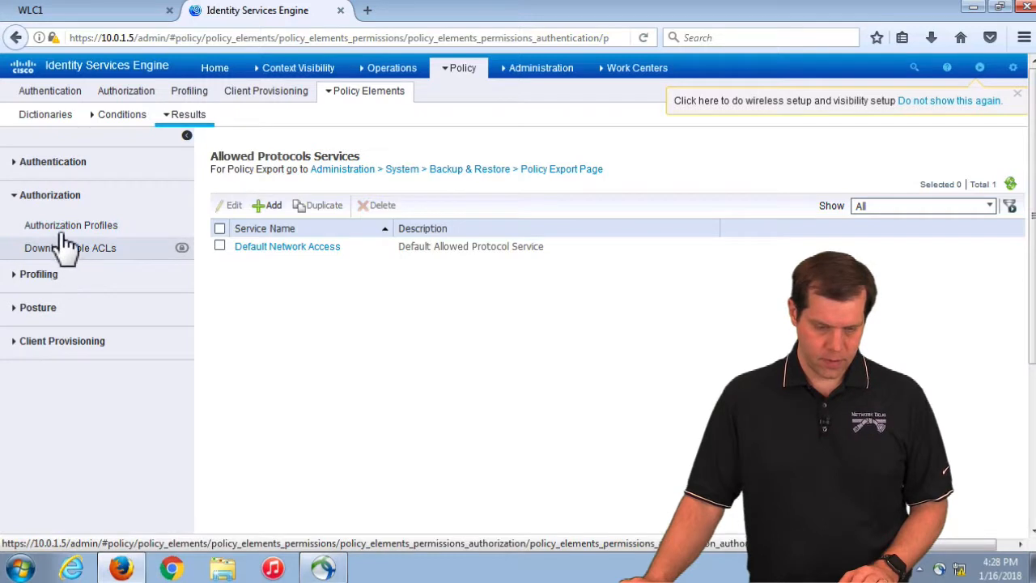
{"action": "left_click", "coordinate": [63, 227]}
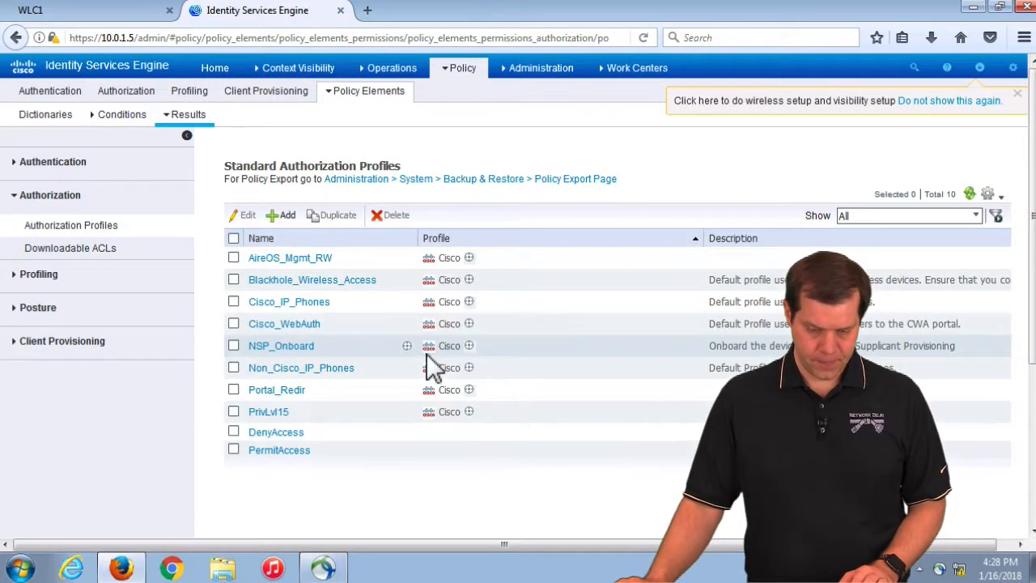
Add authorization profile VLAN115 with VLAN ID 115 and submit it
{"action": "left_click", "coordinate": [280, 215]}
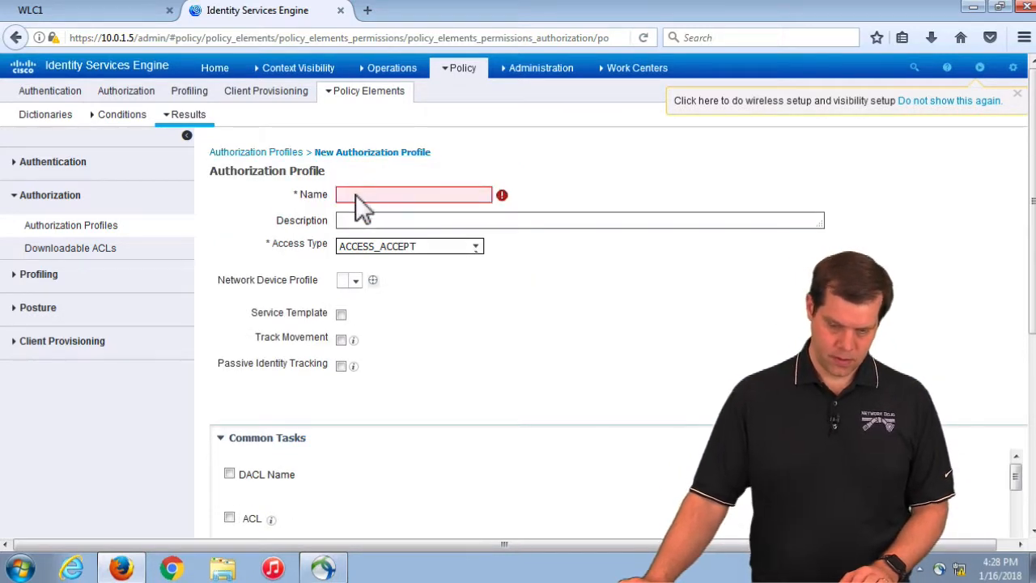
{"action": "left_click", "coordinate": [358, 196]}
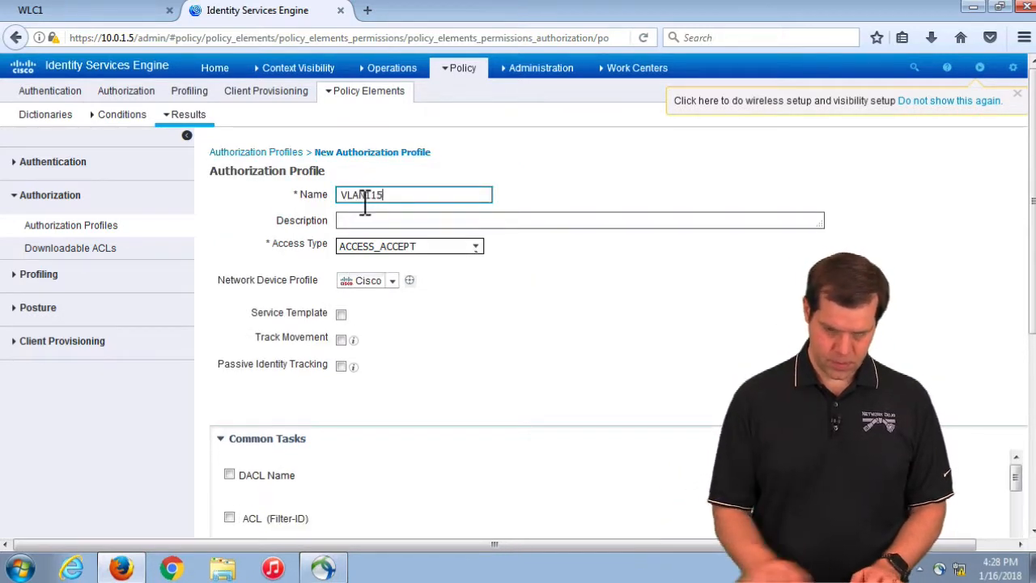
{"action": "scroll", "coordinate": [330, 474], "scroll_direction": "down", "scroll_amount": 3}
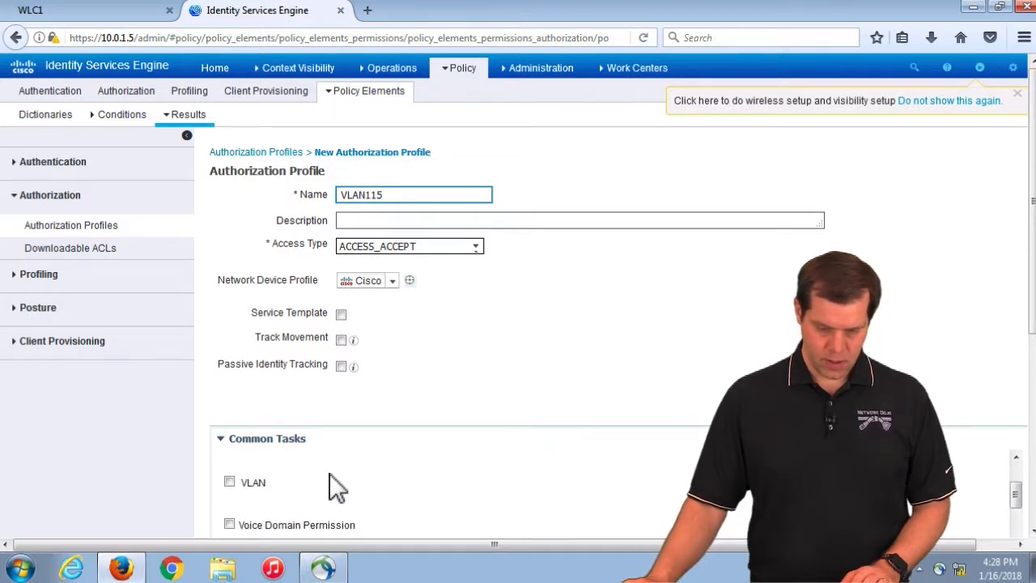
{"action": "left_click", "coordinate": [229, 481]}
{"action": "left_click", "coordinate": [694, 483]}
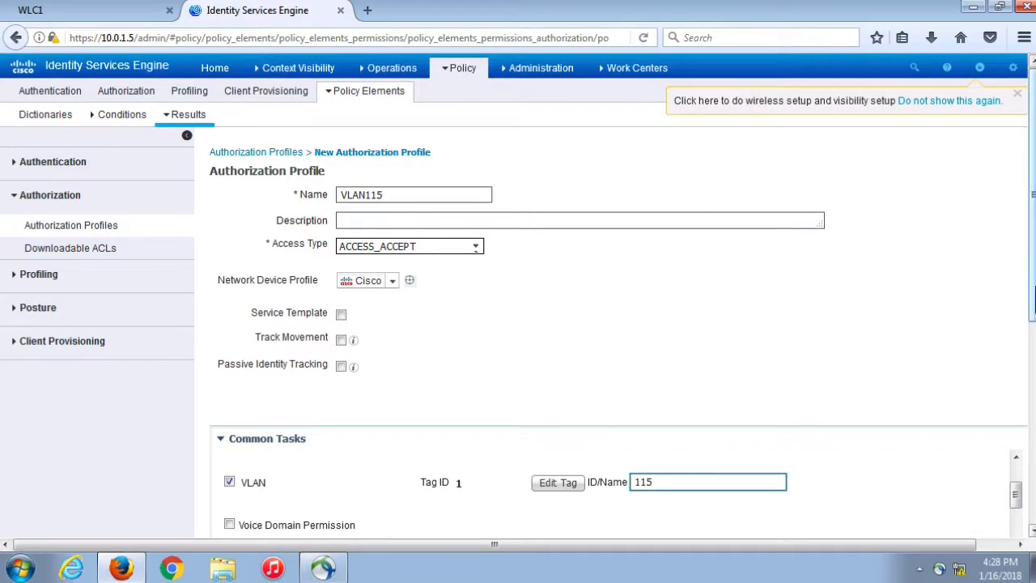
{"action": "scroll", "coordinate": [499, 486], "scroll_direction": "down", "scroll_amount": 5}
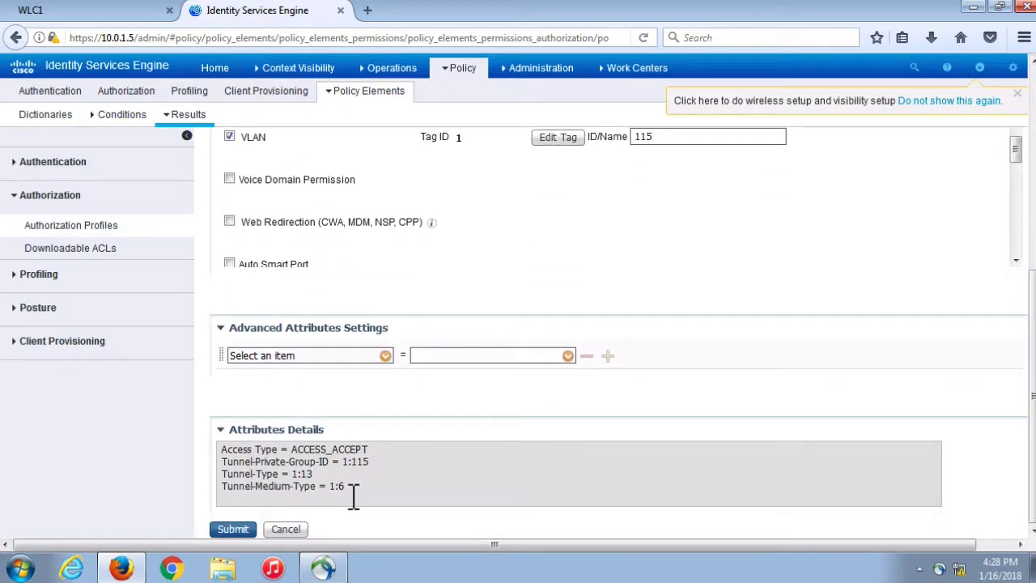
{"action": "left_click_drag", "start_coordinate": [354, 495], "coordinate": [199, 463]}
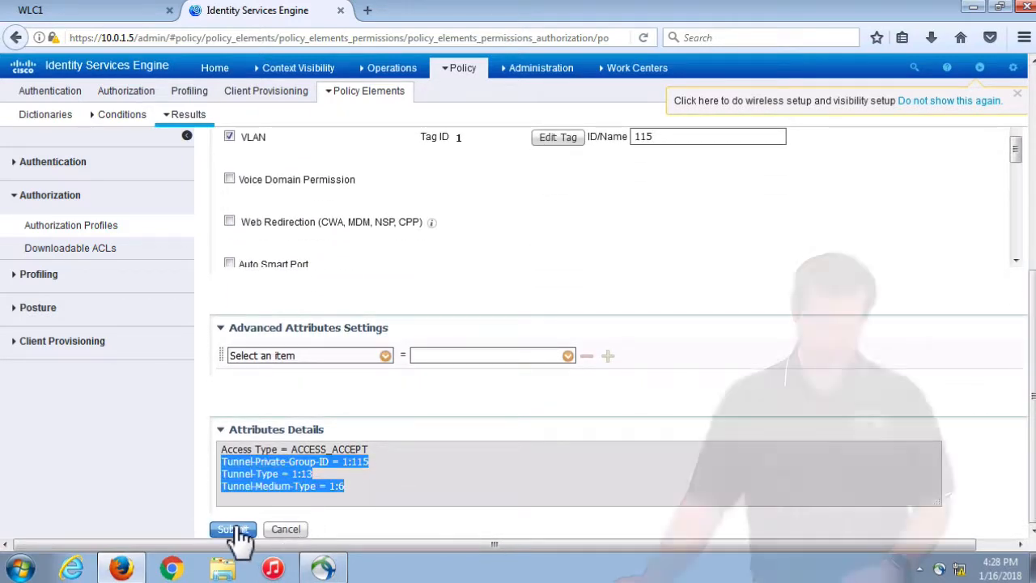
{"action": "left_click", "coordinate": [233, 530]}
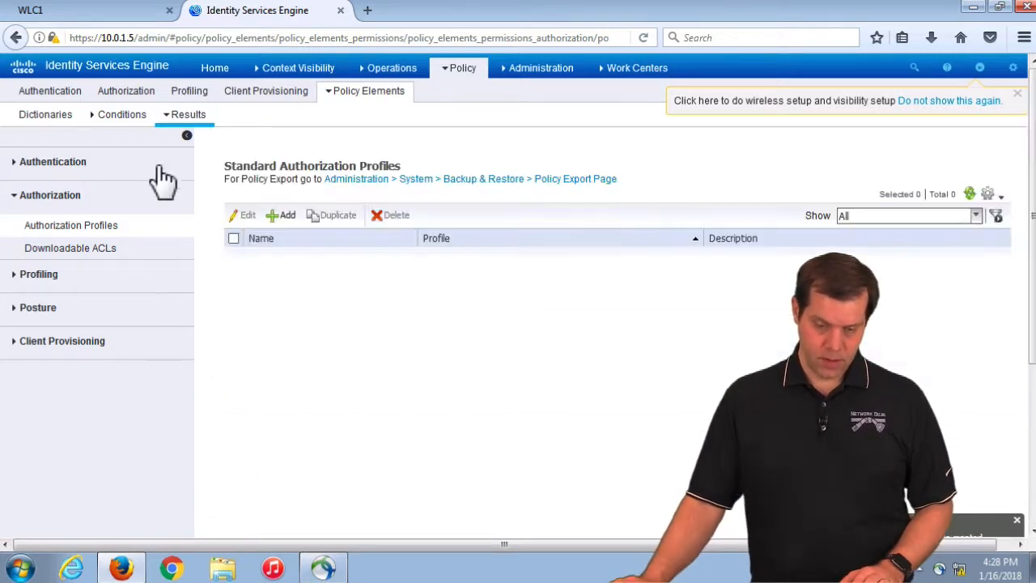
Insert a new authorization rule named vlan115 above Switch-RW-MGMT
{"action": "left_click", "coordinate": [144, 95]}
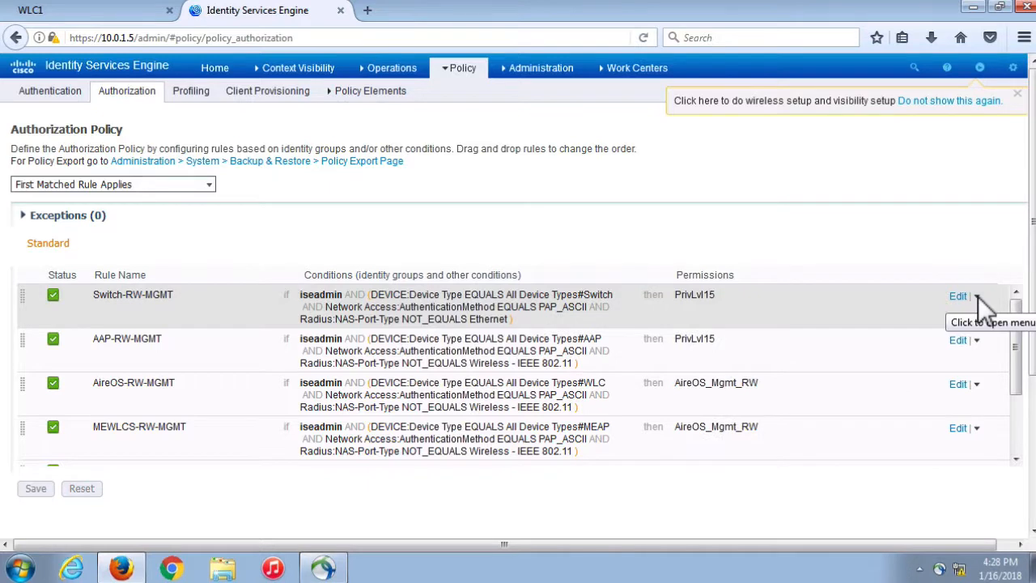
{"action": "left_click", "coordinate": [977, 296]}
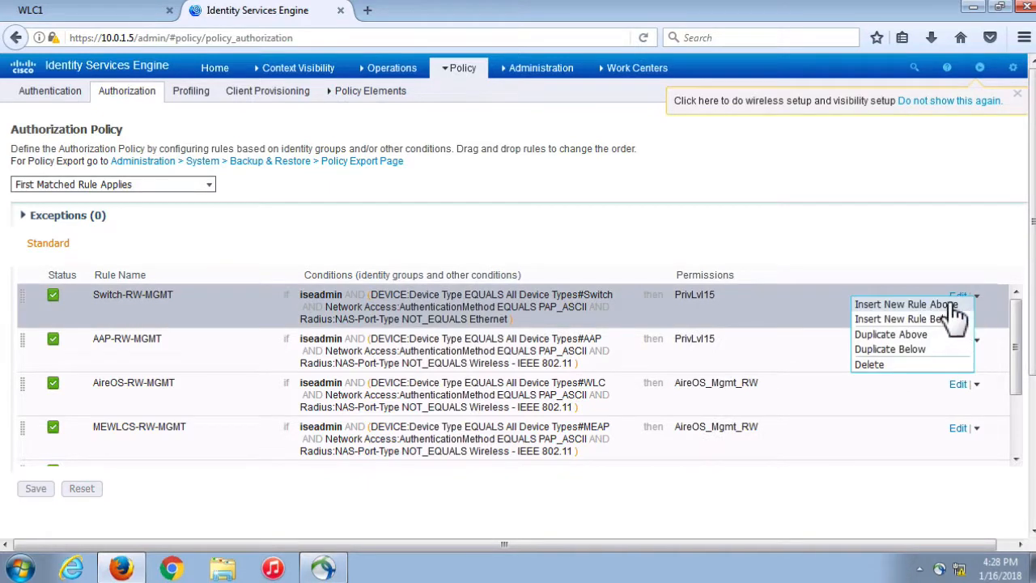
{"action": "left_click", "coordinate": [898, 307]}
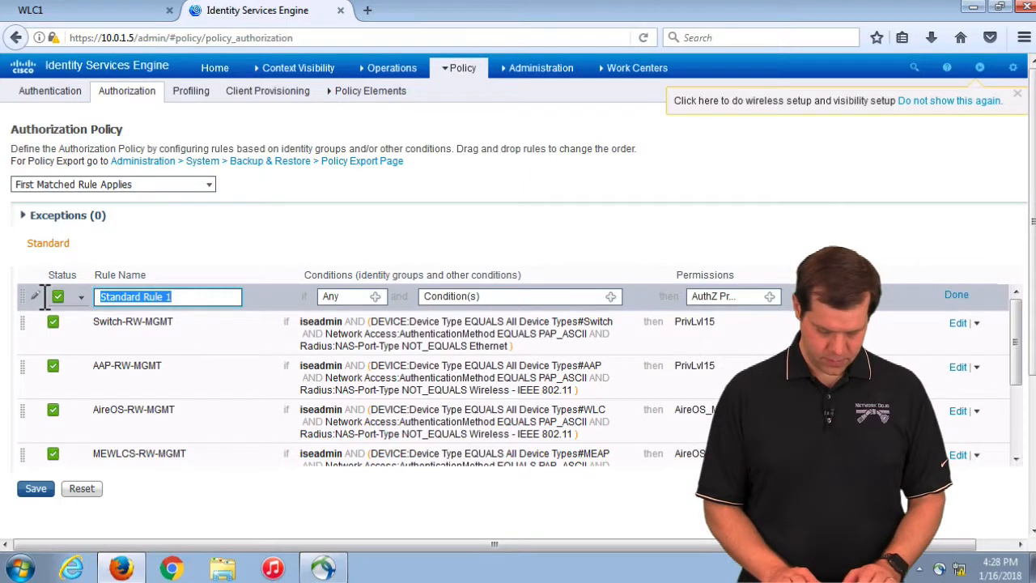
{"action": "type", "text": "vlan115"}
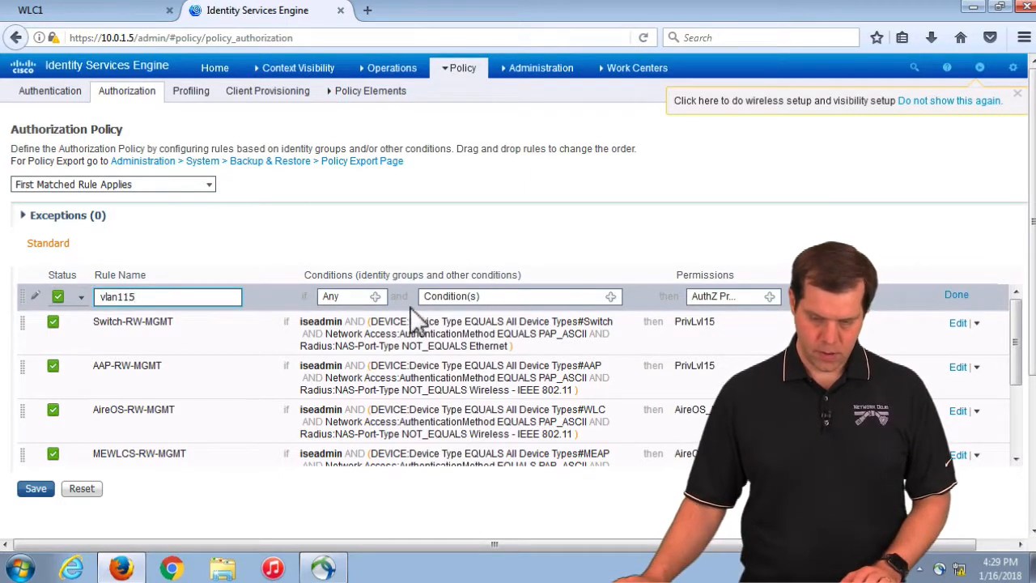
Set the vlan115 rule's identity group condition to User Identity Groups > isegroup1
{"action": "left_click", "coordinate": [375, 296]}
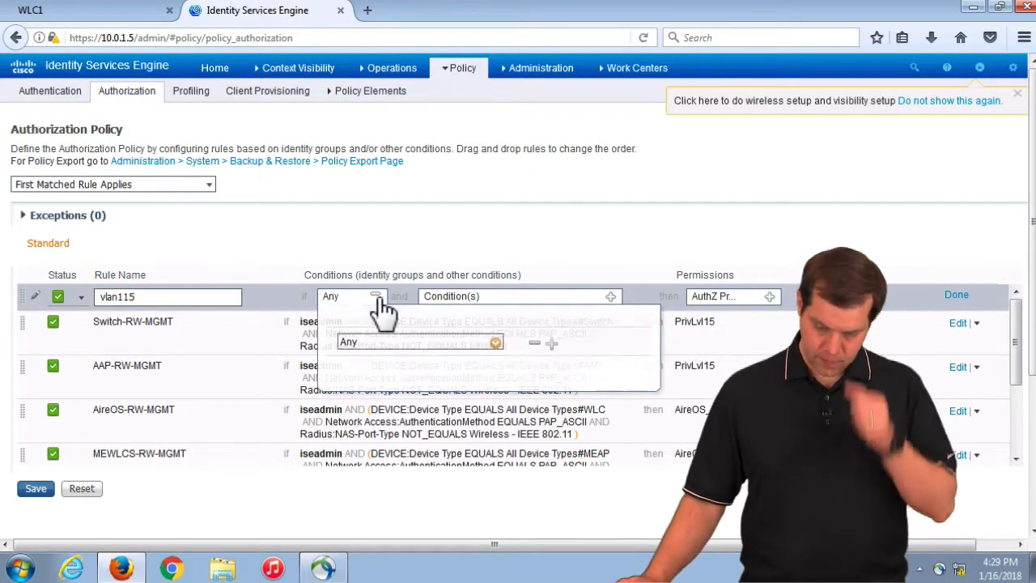
{"action": "left_click", "coordinate": [495, 343]}
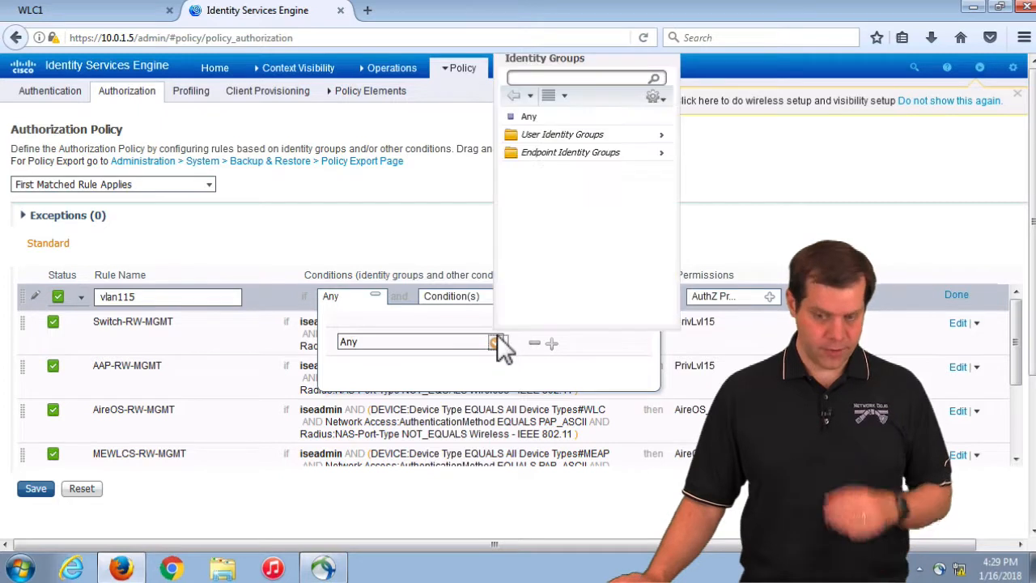
{"action": "left_click", "coordinate": [556, 136]}
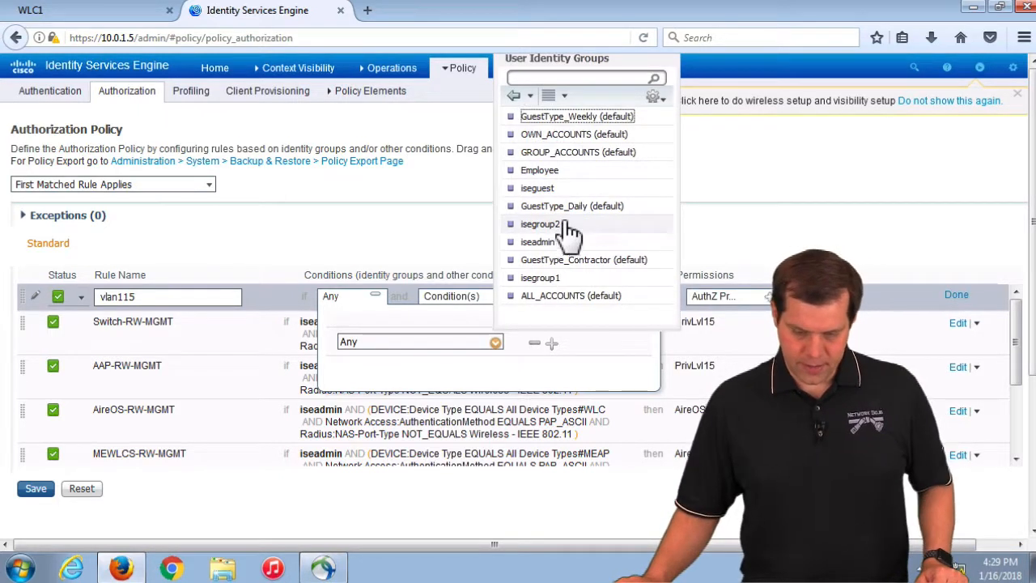
{"action": "left_click", "coordinate": [547, 279]}
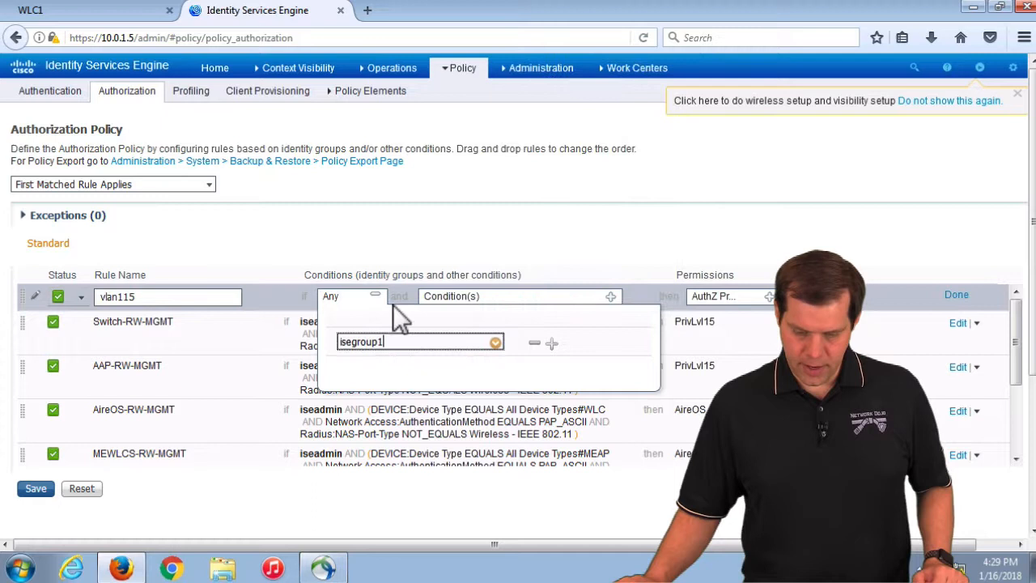
{"action": "left_click", "coordinate": [692, 234]}
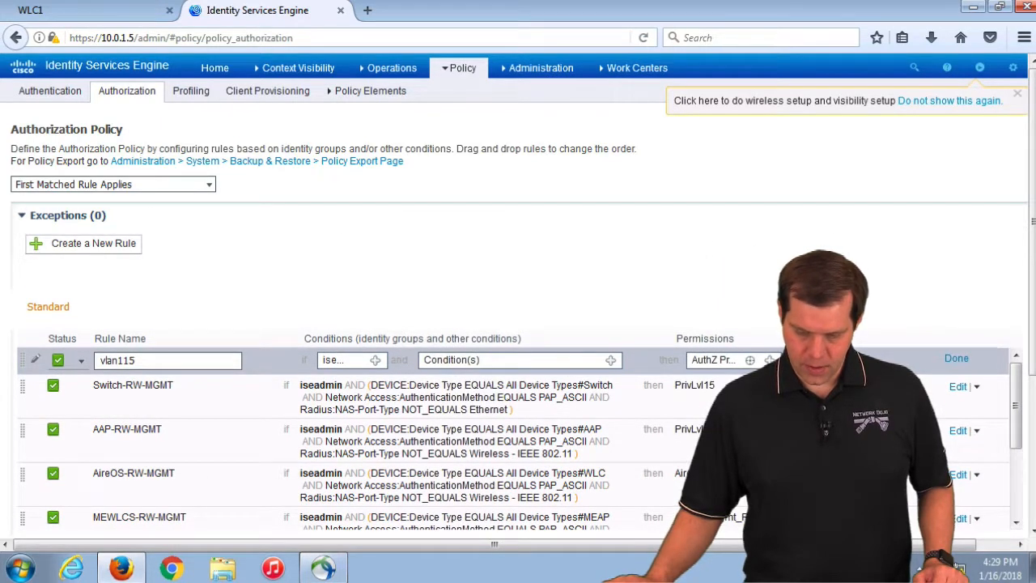
Give the vlan115 rule the Standard > VLAN115 permission and save the policy
{"action": "left_click", "coordinate": [770, 360]}
{"action": "left_click", "coordinate": [598, 406]}
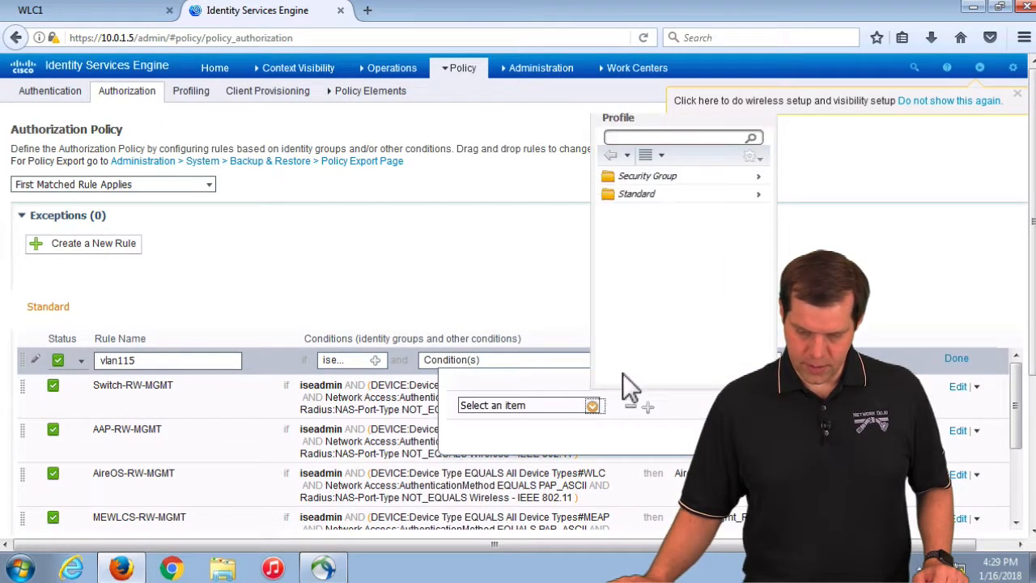
{"action": "left_click", "coordinate": [639, 194]}
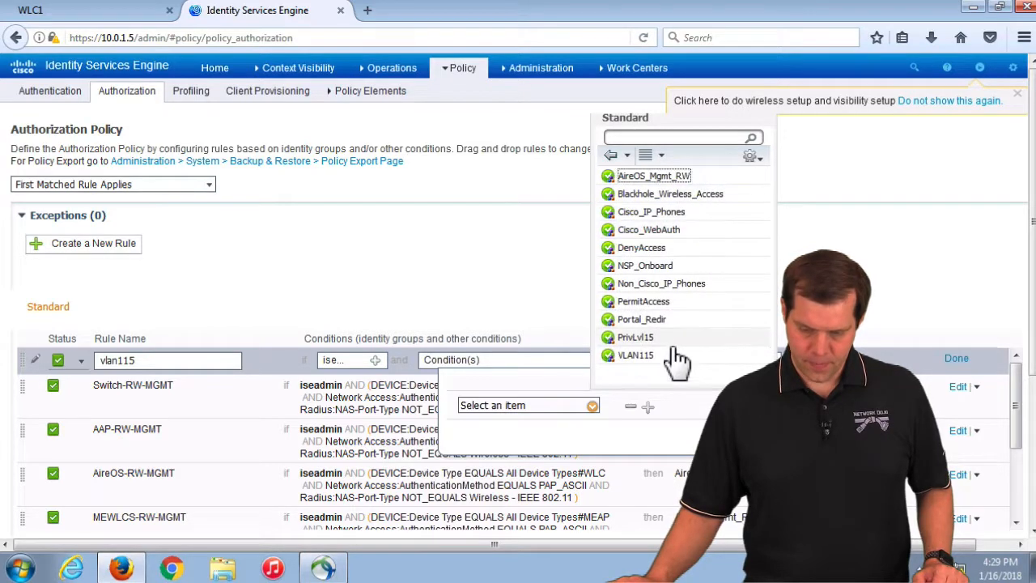
{"action": "left_click", "coordinate": [652, 353]}
{"action": "left_click", "coordinate": [957, 358]}
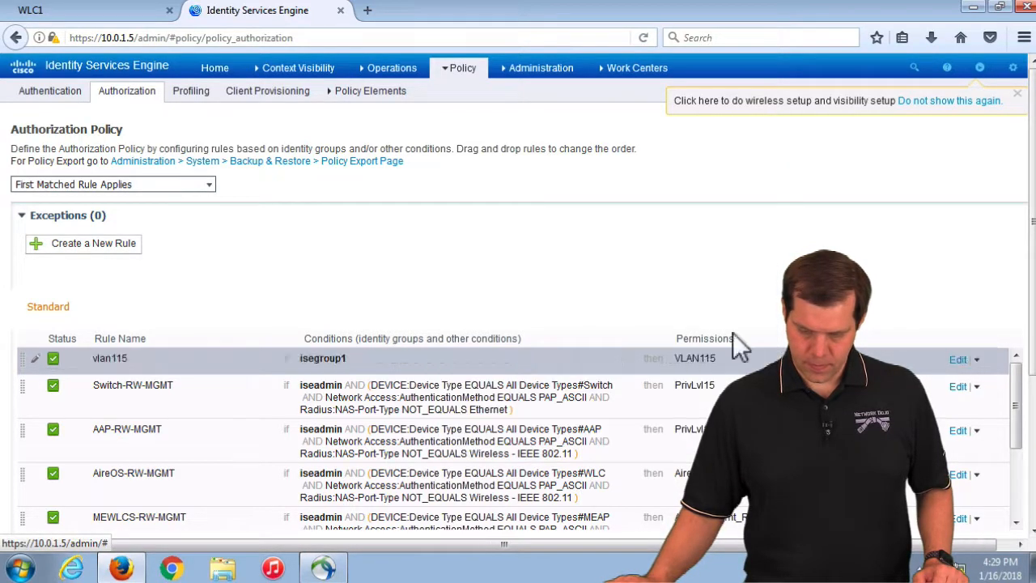
{"action": "scroll", "coordinate": [458, 298], "scroll_direction": "down", "scroll_amount": 5}
{"action": "left_click", "coordinate": [36, 343]}
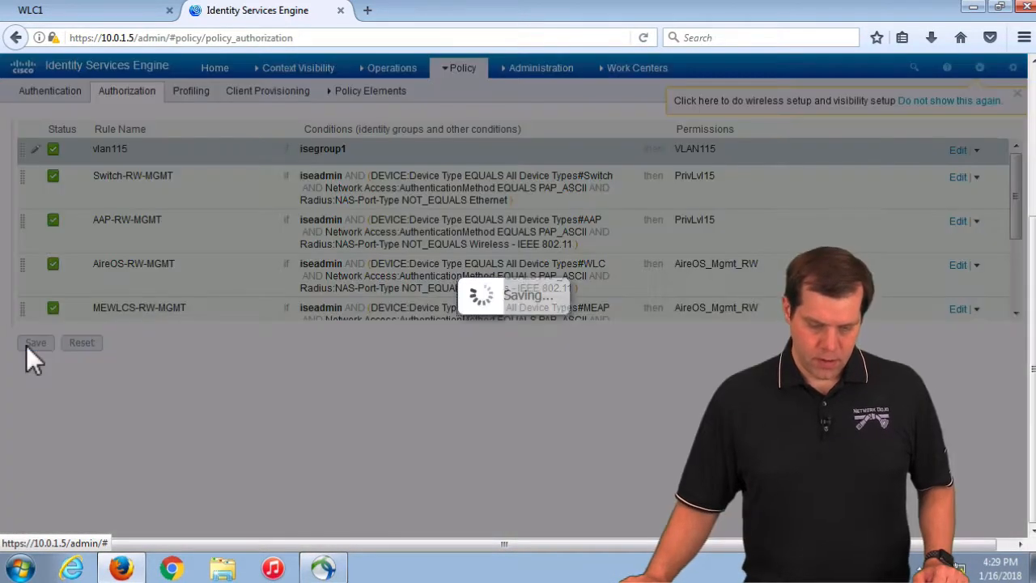
{"action": "left_click", "coordinate": [95, 13]}
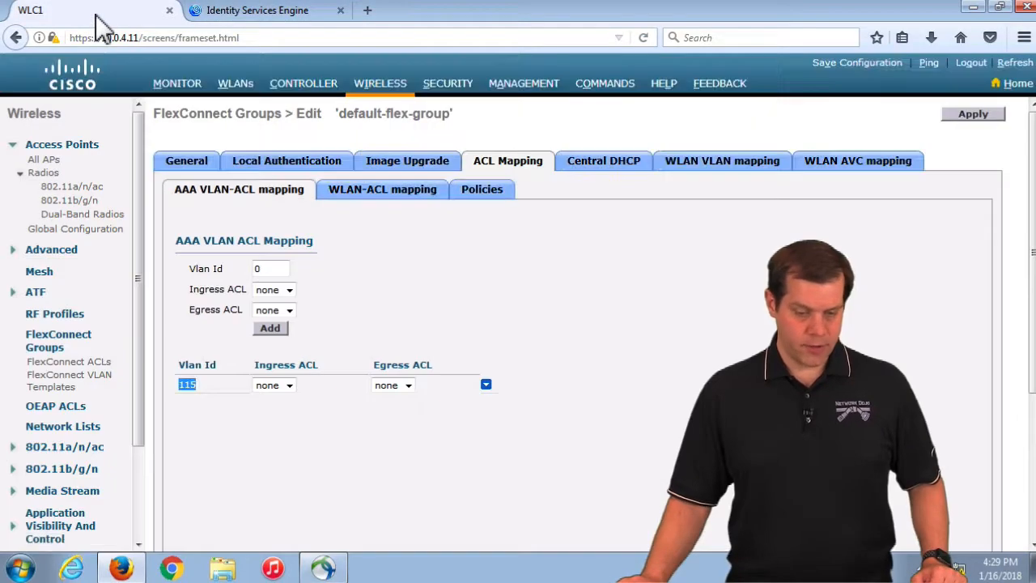
Enable Allow AAA Override on WLAN 1 WPAEAP1-Pod1's Advanced tab and apply, confirming the warning
{"action": "left_click", "coordinate": [43, 160]}
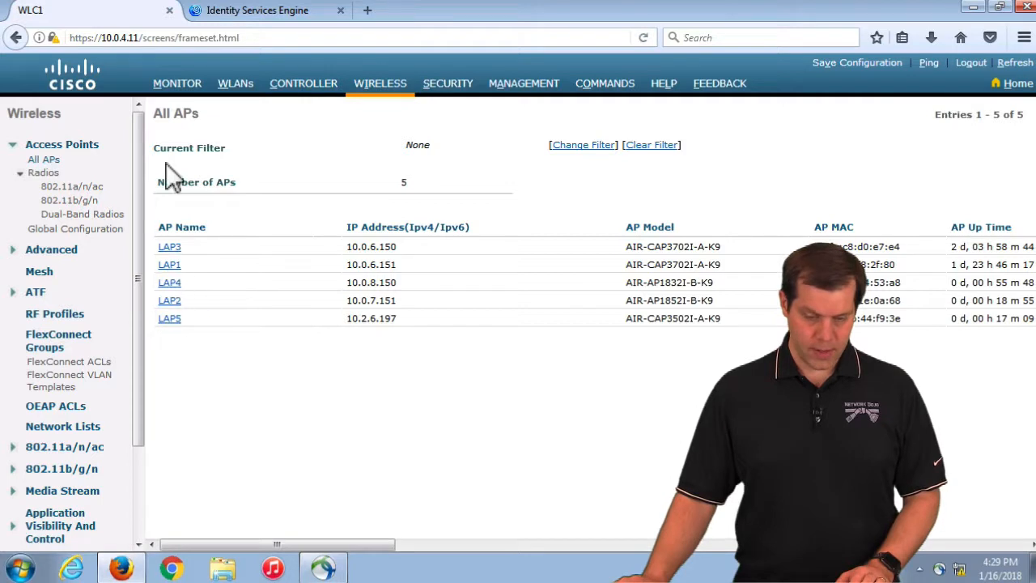
{"action": "left_click", "coordinate": [235, 83]}
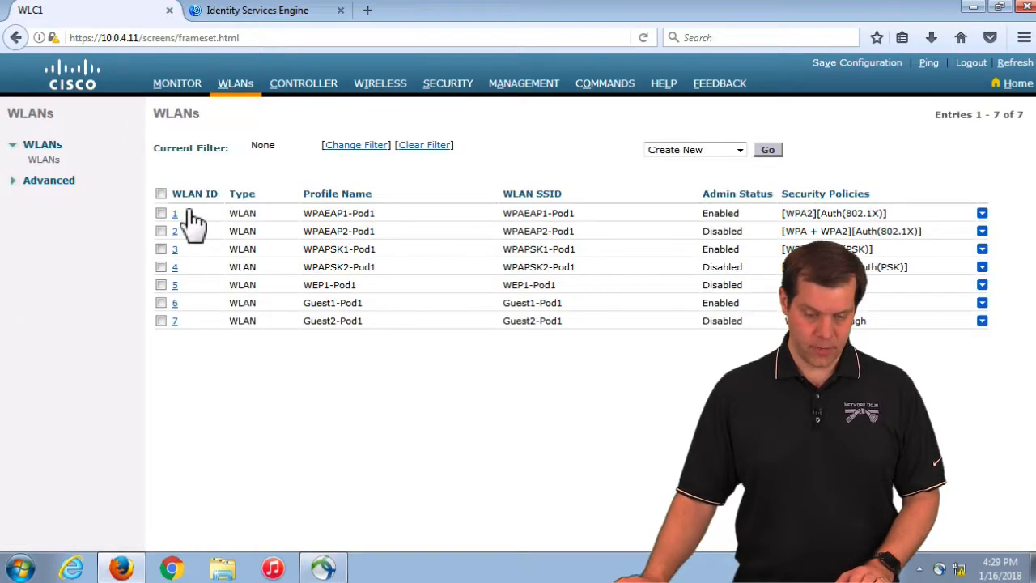
{"action": "left_click", "coordinate": [176, 214]}
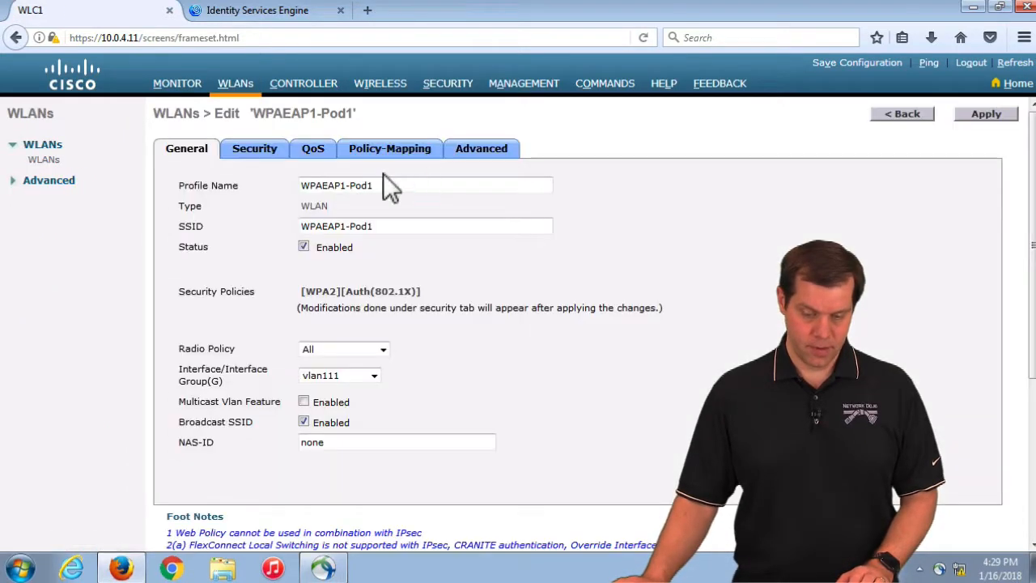
{"action": "left_click", "coordinate": [503, 152]}
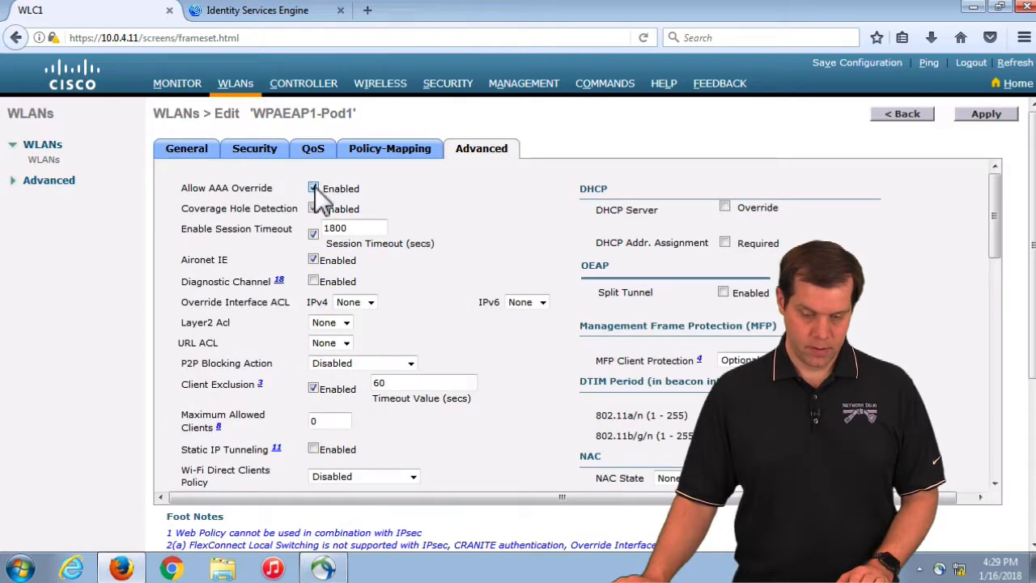
{"action": "left_click", "coordinate": [985, 115]}
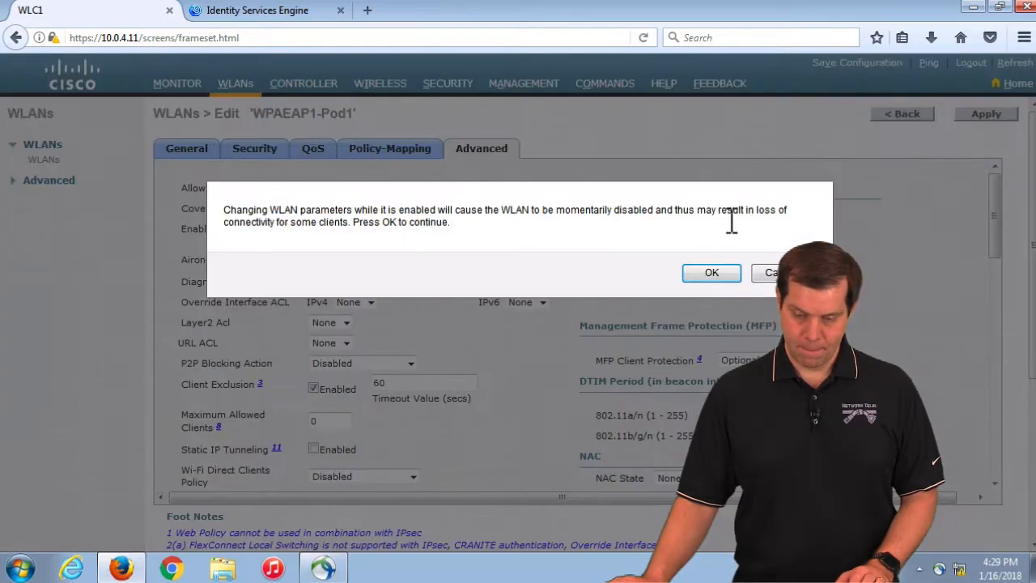
{"action": "left_click", "coordinate": [721, 272]}
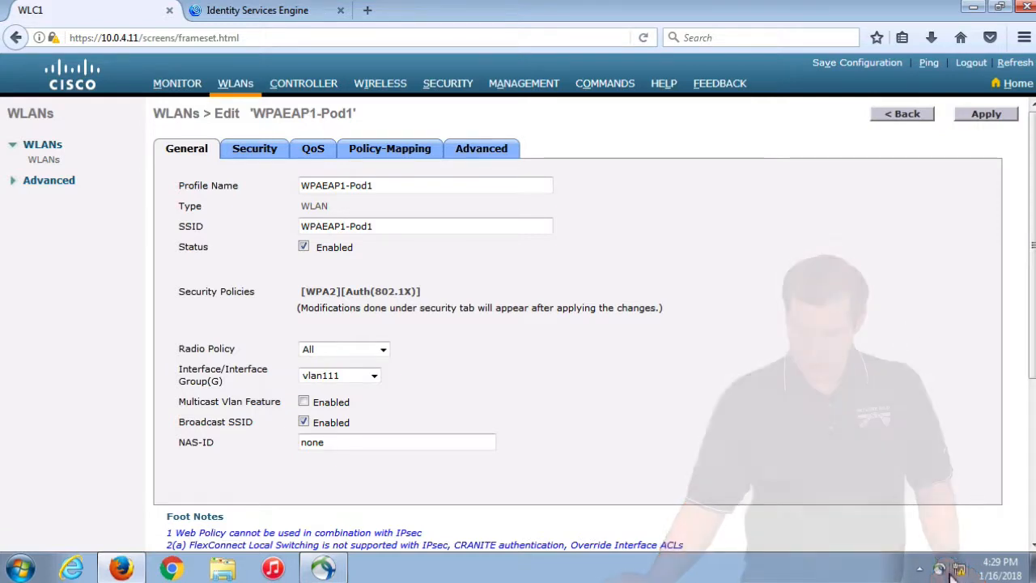
Delete the saved WPAEAP1-Pod1 network in AnyConnect's Network Access Manager
{"action": "left_click", "coordinate": [939, 570]}
{"action": "left_click", "coordinate": [919, 485]}
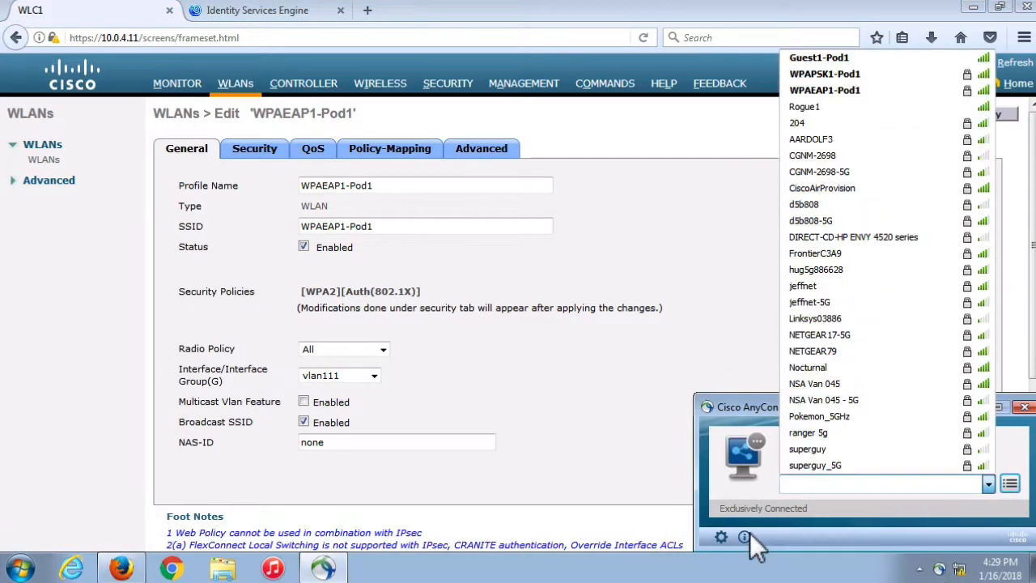
{"action": "left_click", "coordinate": [723, 534]}
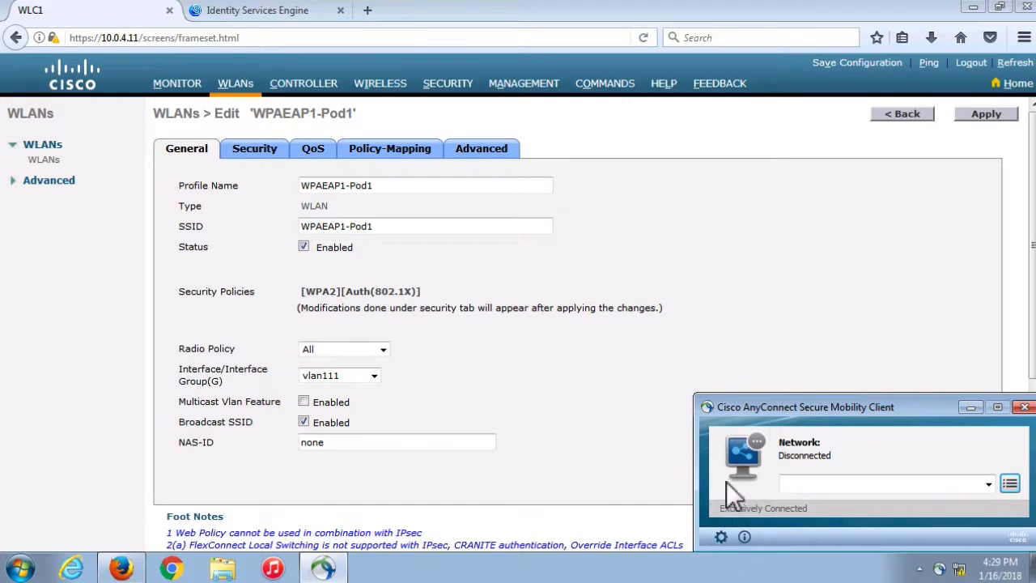
{"action": "left_click", "coordinate": [720, 536]}
{"action": "left_click", "coordinate": [100, 113]}
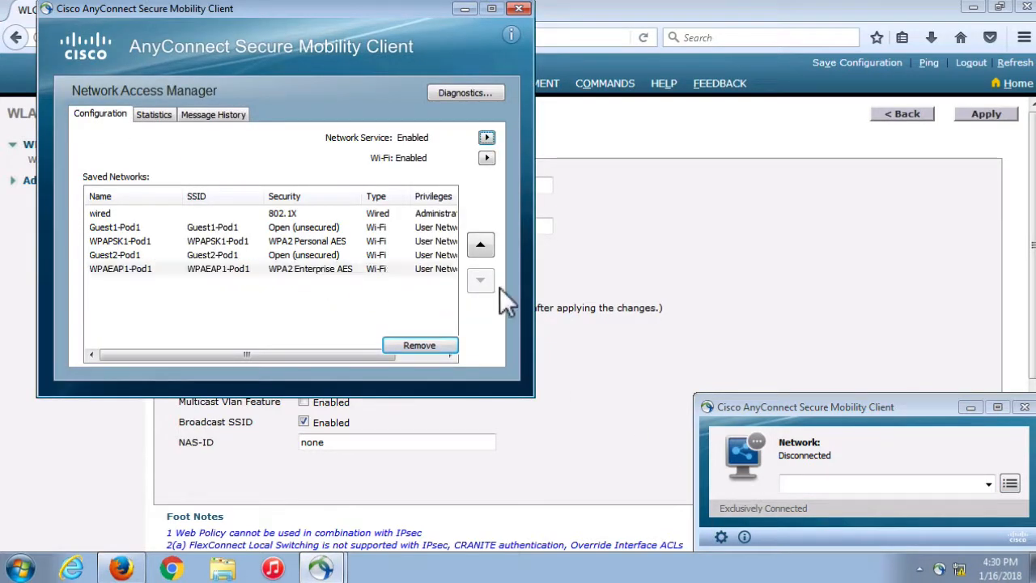
{"action": "left_click", "coordinate": [346, 267]}
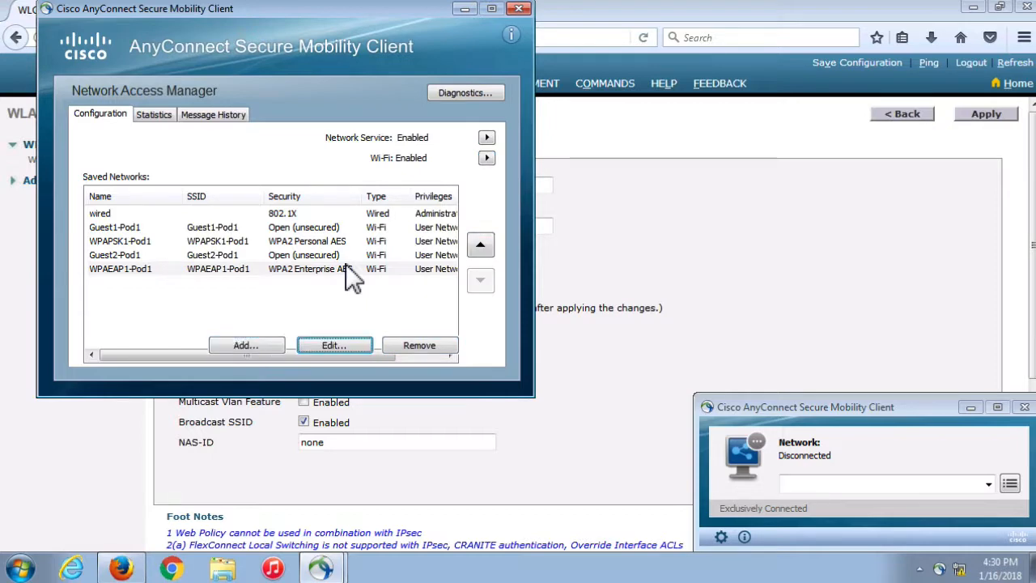
{"action": "key", "text": "Delete"}
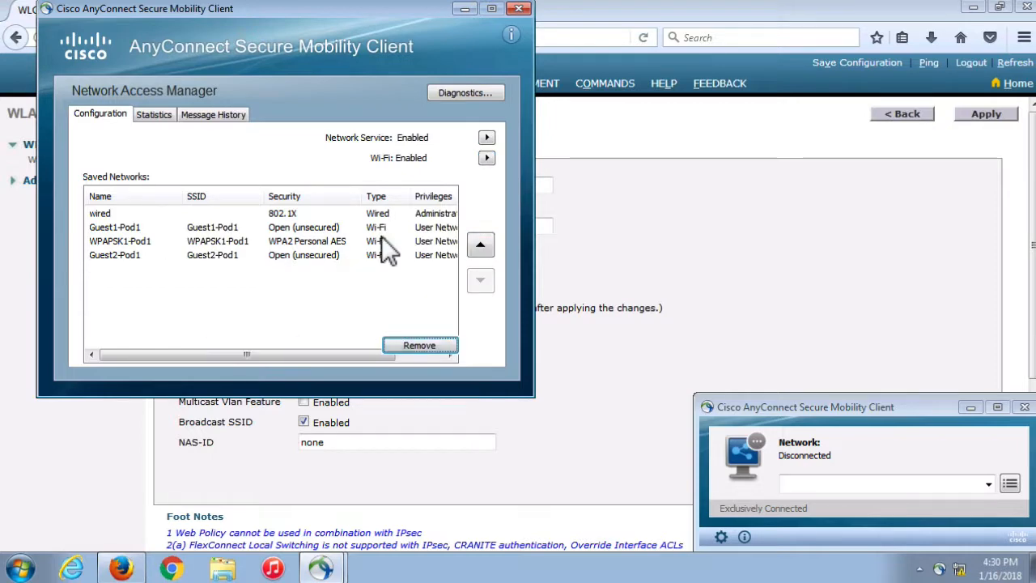
{"action": "left_click", "coordinate": [519, 8]}
Reconnect to WPAEAP1-Pod1, signing in with the test user's username and password
{"action": "left_click", "coordinate": [825, 485]}
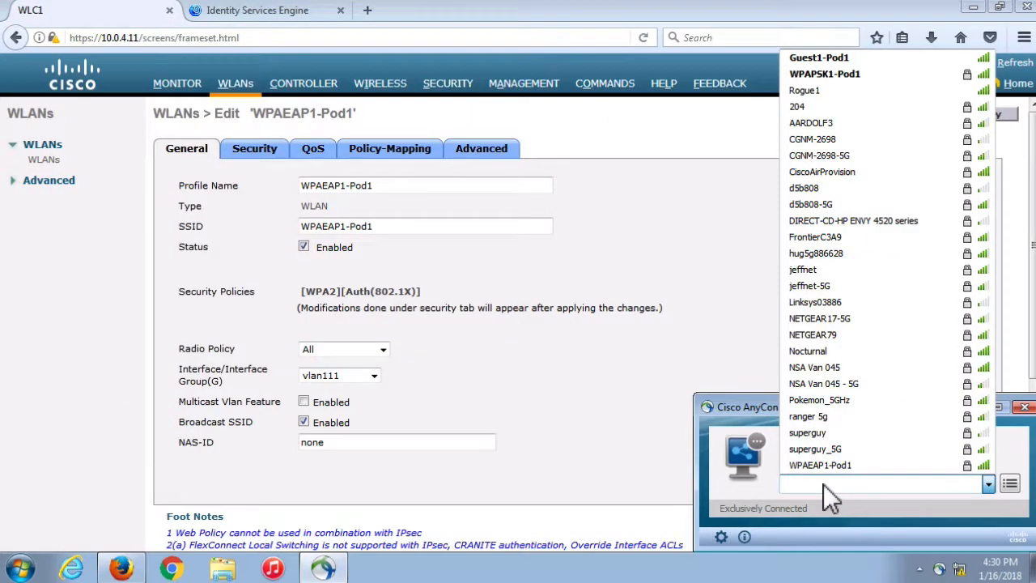
{"action": "left_click", "coordinate": [825, 466]}
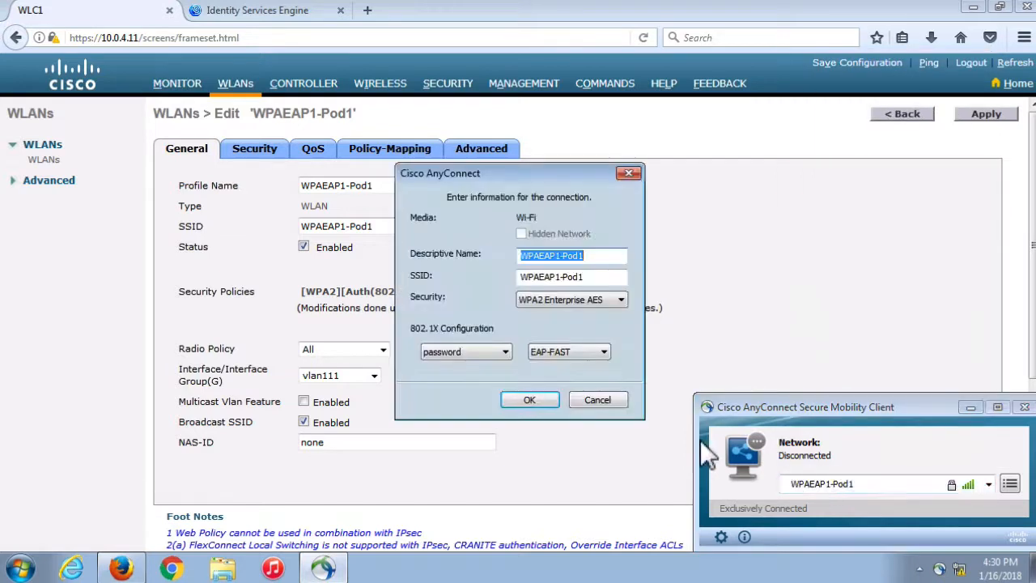
{"action": "left_click", "coordinate": [577, 354]}
{"action": "left_click", "coordinate": [538, 398]}
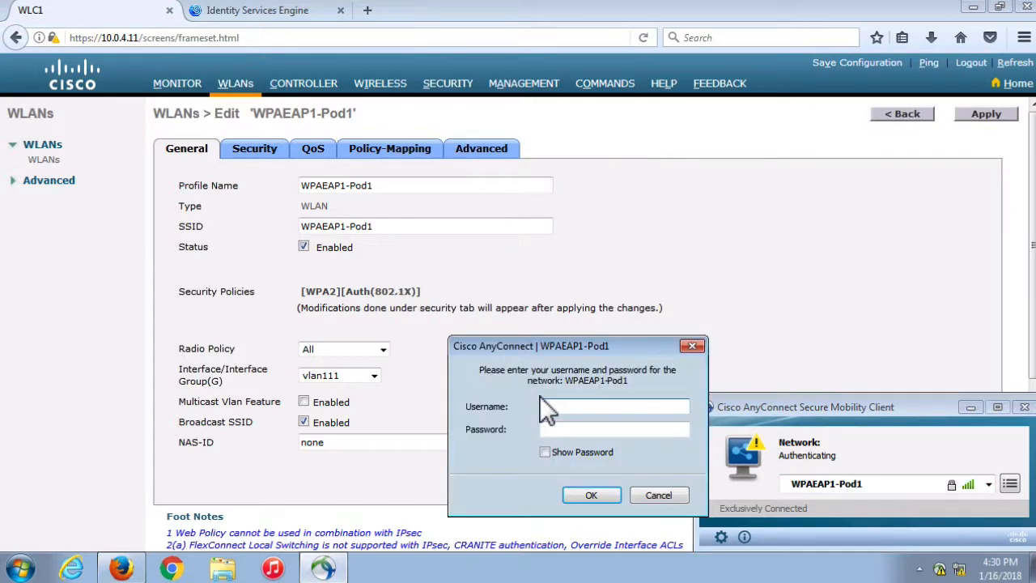
{"action": "type", "text": "iseuser1"}
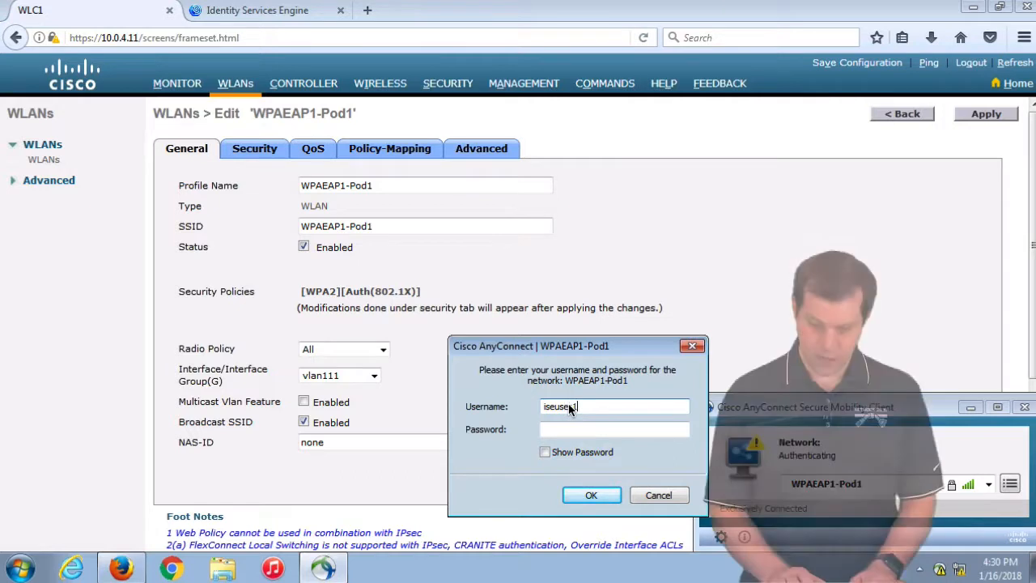
{"action": "key", "text": "Tab"}
{"action": "type", "text": "*********"}
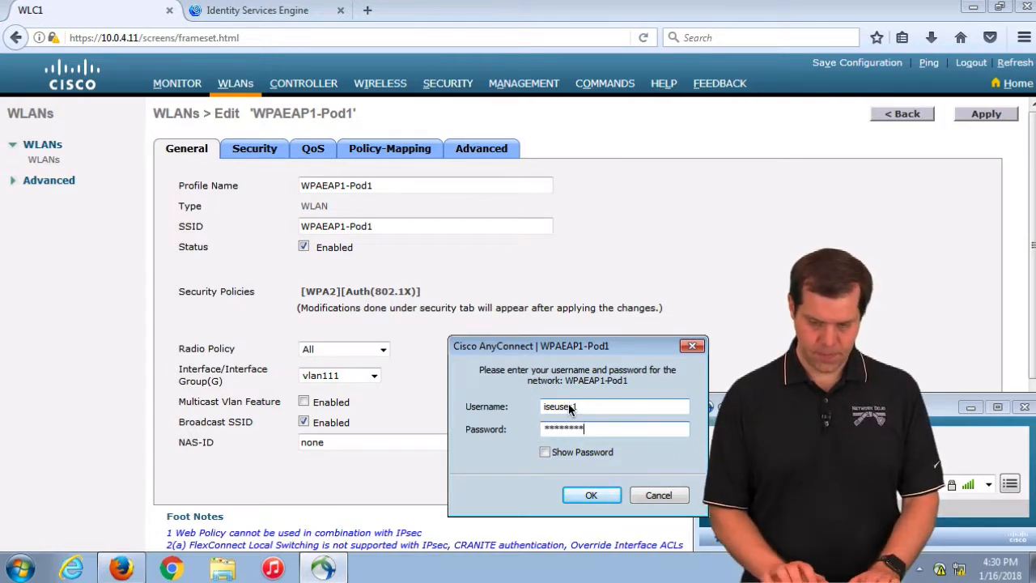
{"action": "key", "text": "Return"}
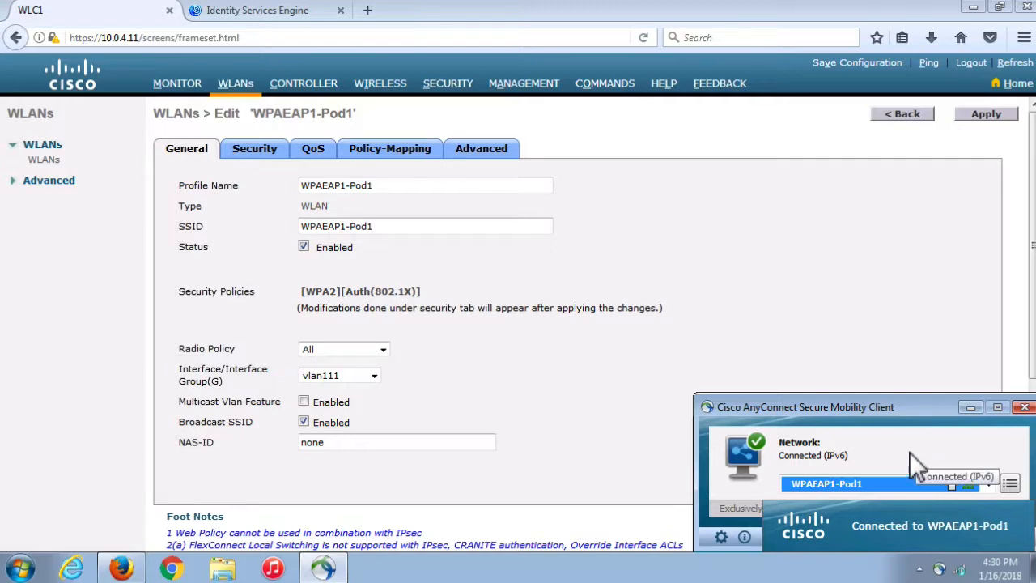
Check the AnyConnect connection statistics, then view the WLC's access point list
{"action": "left_click", "coordinate": [721, 536]}
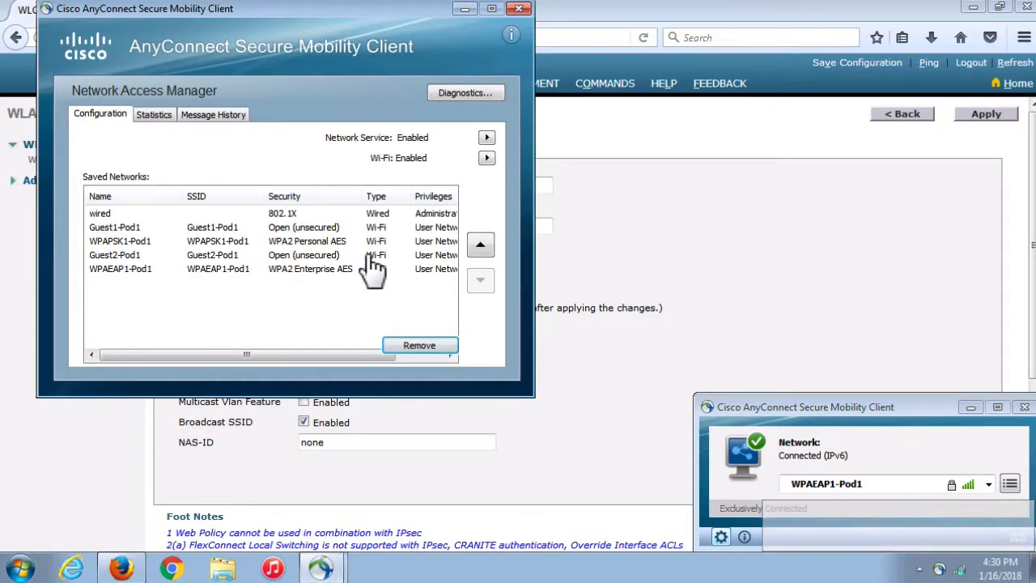
{"action": "left_click", "coordinate": [153, 117]}
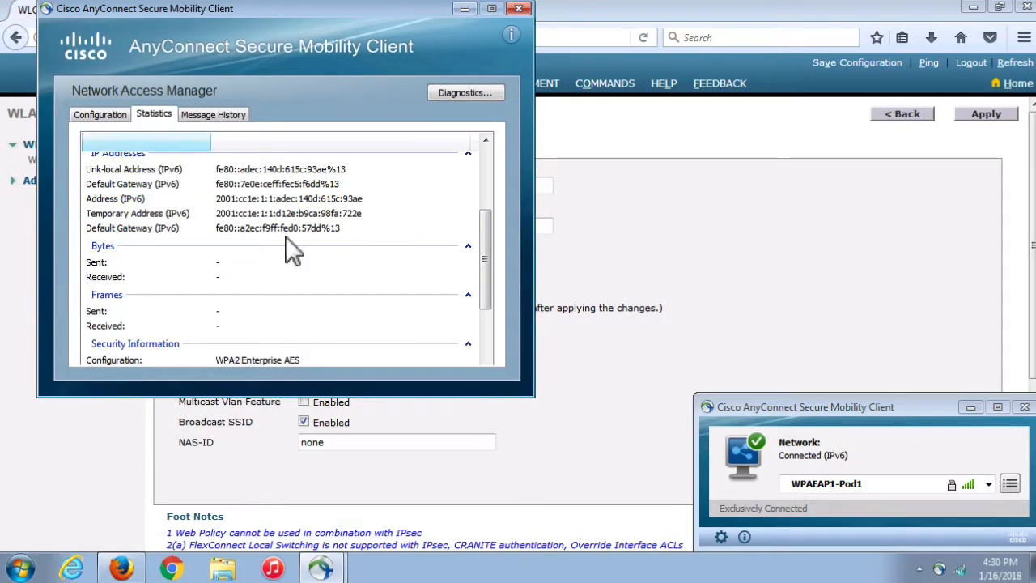
{"action": "left_click_drag", "start_coordinate": [483, 254], "coordinate": [489, 344]}
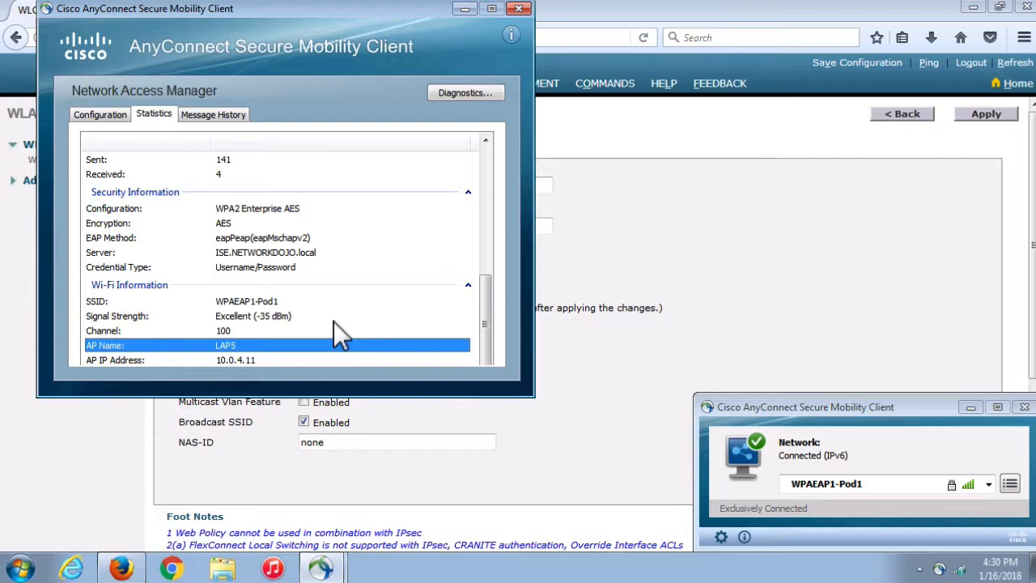
{"action": "left_click", "coordinate": [681, 202]}
{"action": "left_click", "coordinate": [395, 86]}
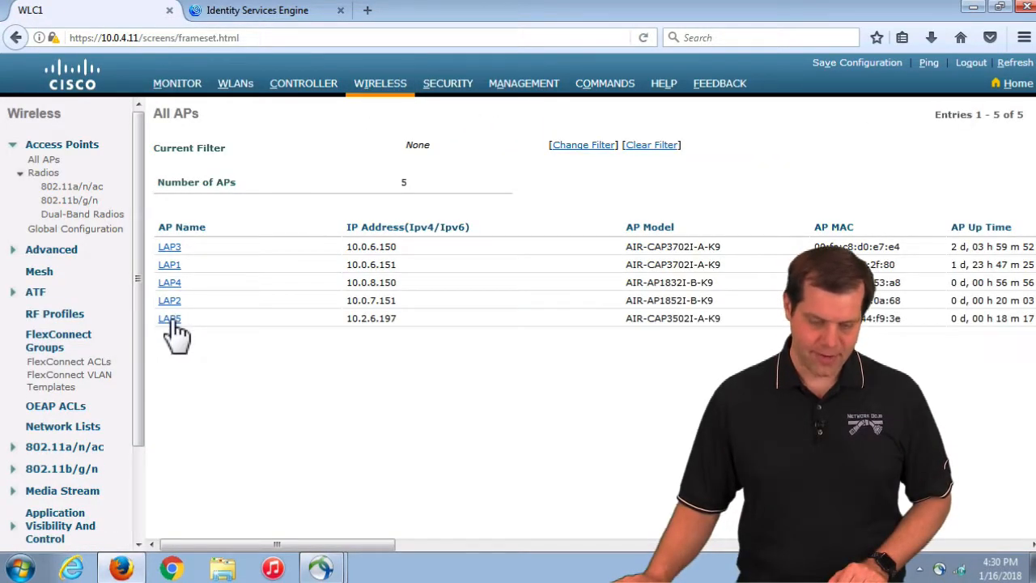
Set LAP5's Admin Status to Disable and apply, then show AnyConnect's connection status
{"action": "left_click", "coordinate": [171, 318]}
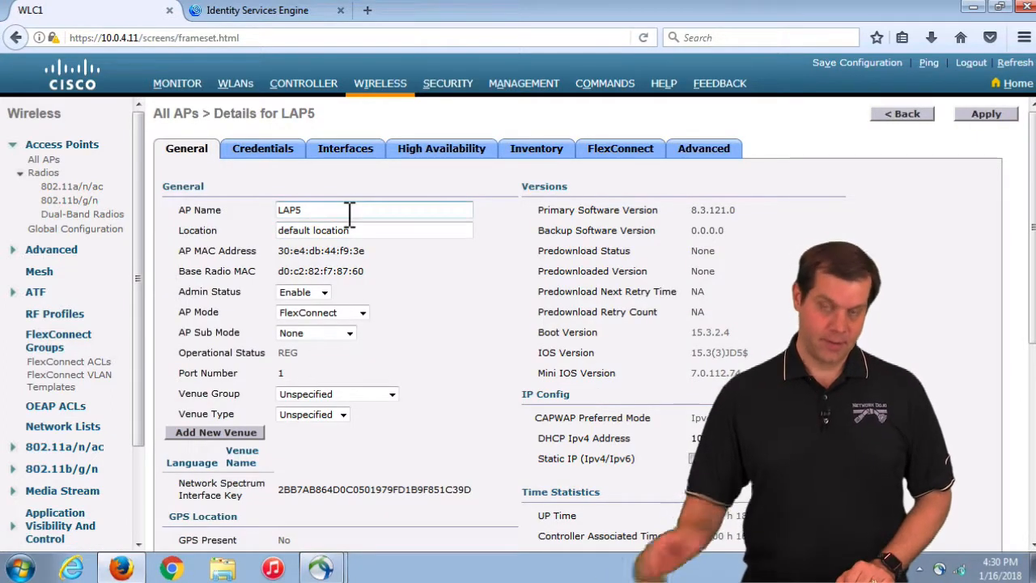
{"action": "left_click", "coordinate": [324, 292]}
{"action": "left_click", "coordinate": [312, 307]}
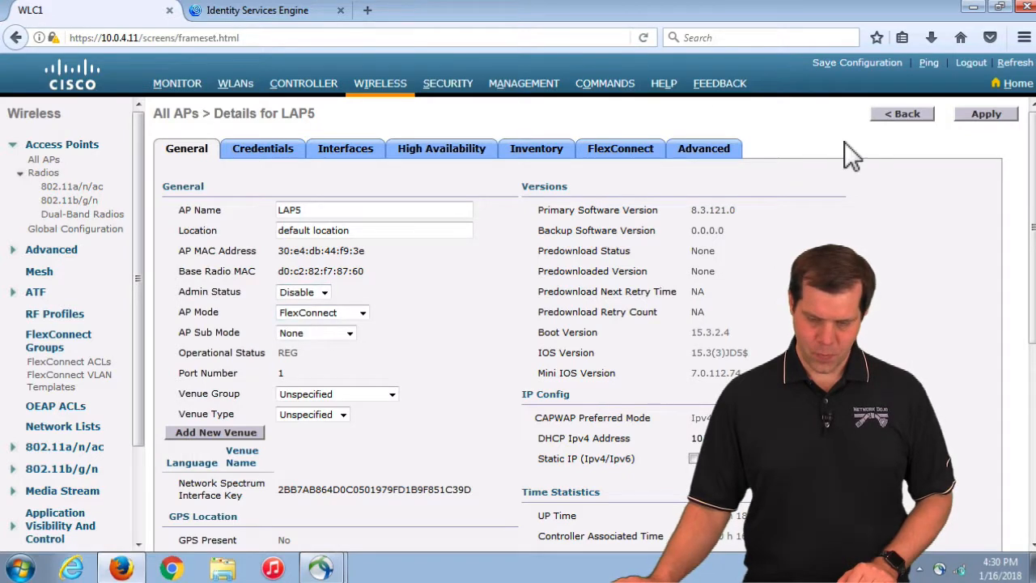
{"action": "left_click", "coordinate": [993, 115]}
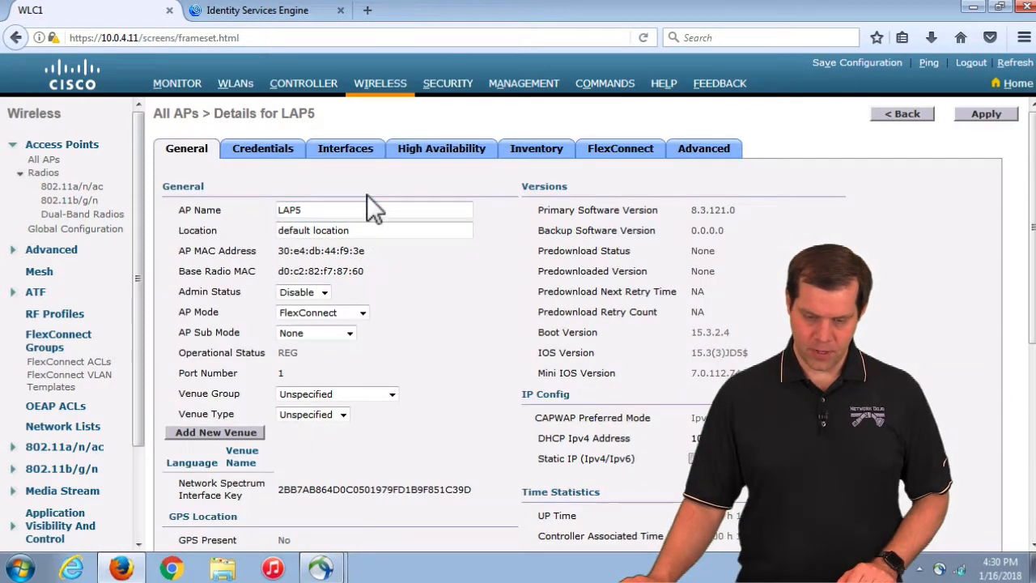
{"action": "left_click", "coordinate": [939, 568]}
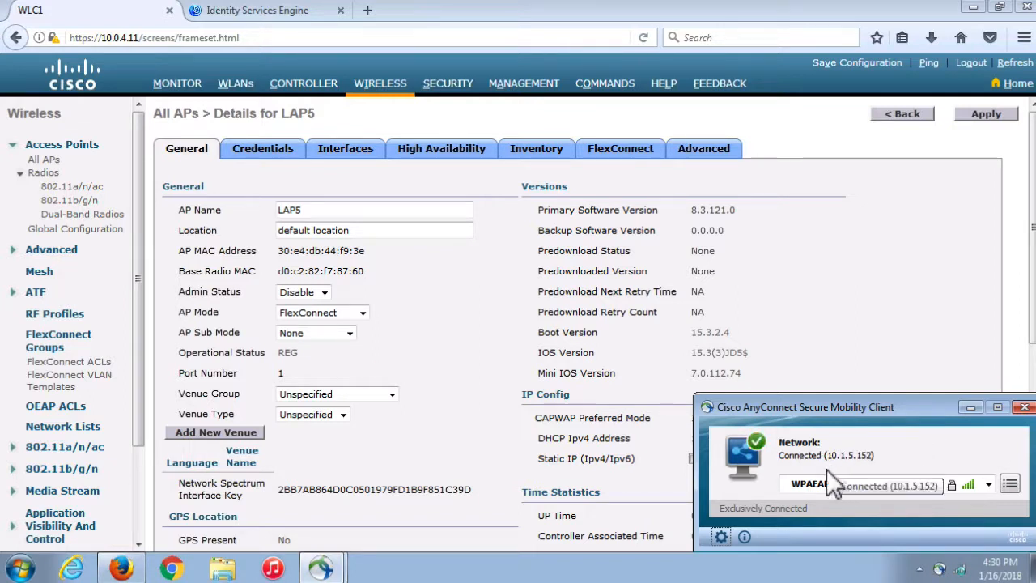
Review the AnyConnect connection's security statistics, then show the controller's five access points
{"action": "left_click", "coordinate": [722, 537]}
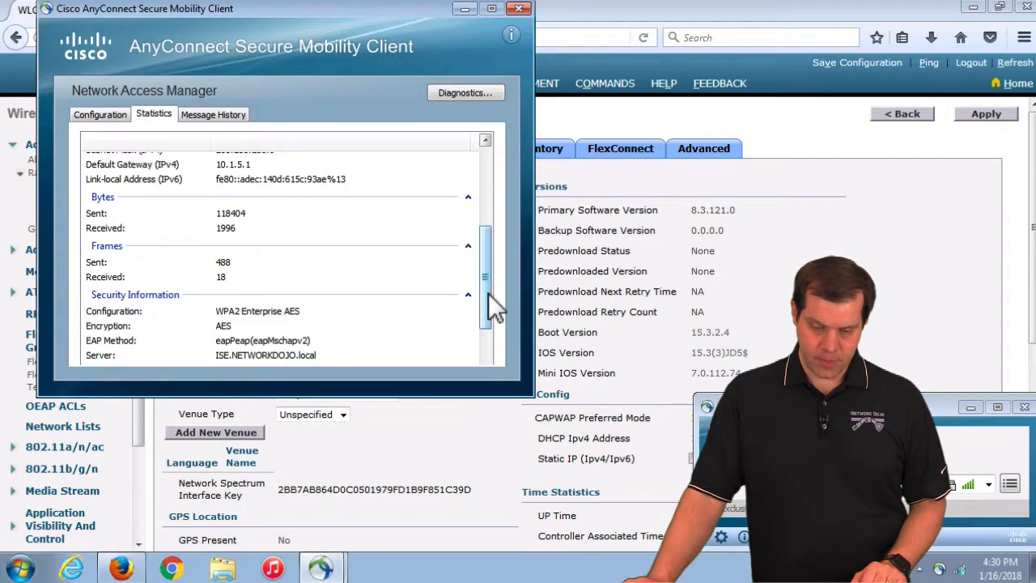
{"action": "scroll", "coordinate": [486, 277], "scroll_direction": "down", "scroll_amount": 3}
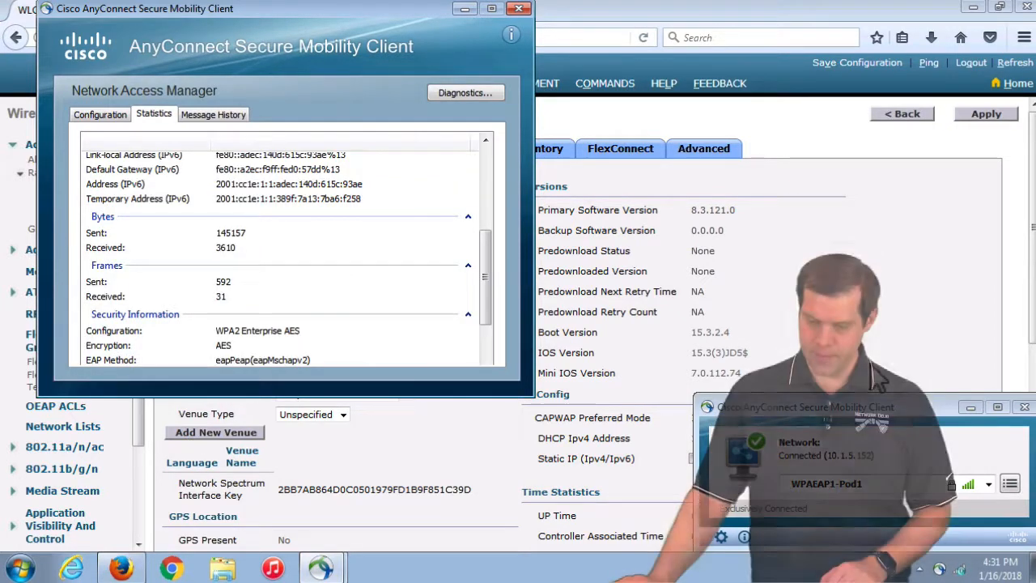
{"action": "left_click_drag", "start_coordinate": [1032, 230], "coordinate": [1032, 278]}
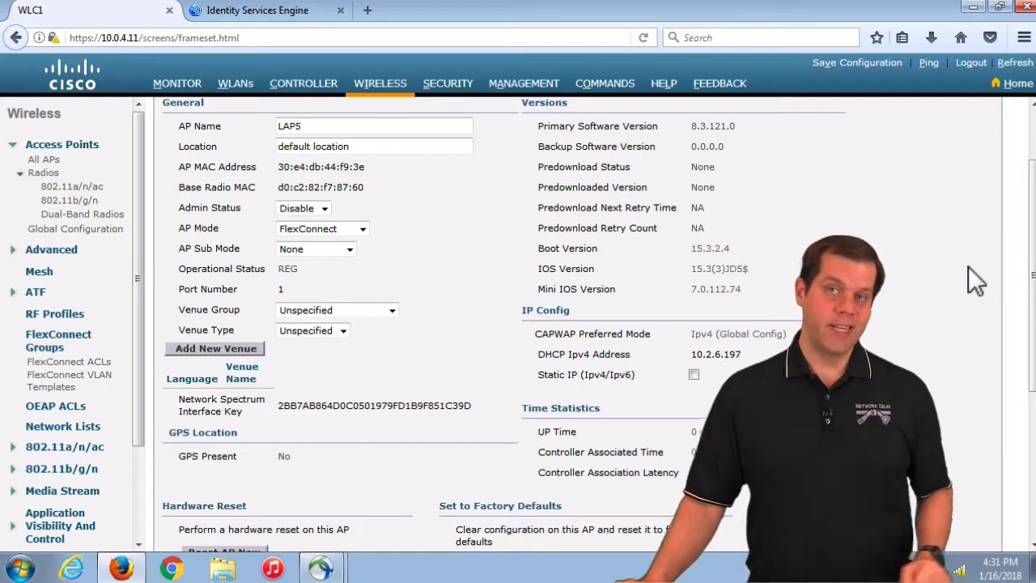
{"action": "left_click", "coordinate": [393, 87]}
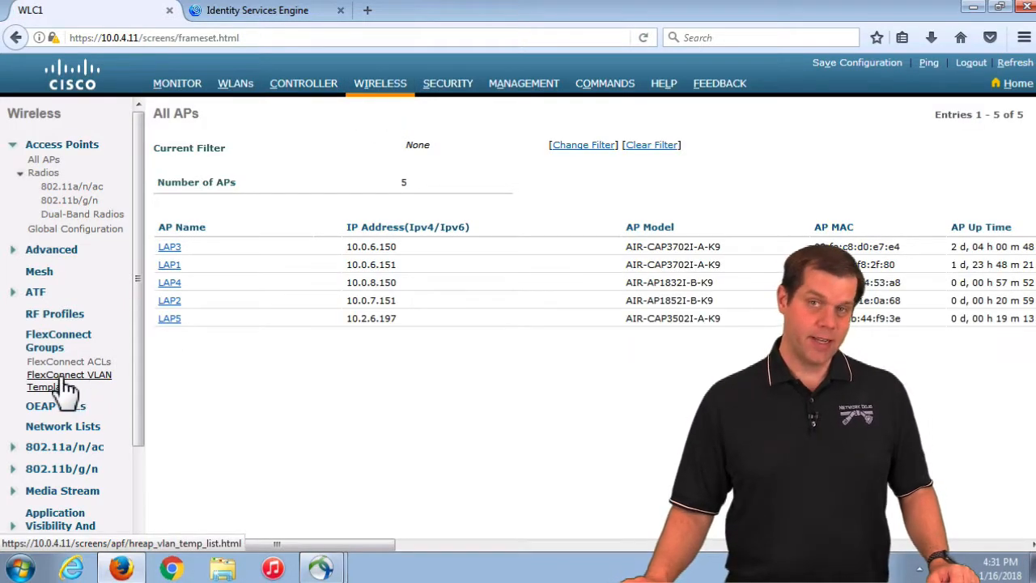
Create a new FlexConnect VLAN template named CCIEW
{"action": "left_click", "coordinate": [65, 387]}
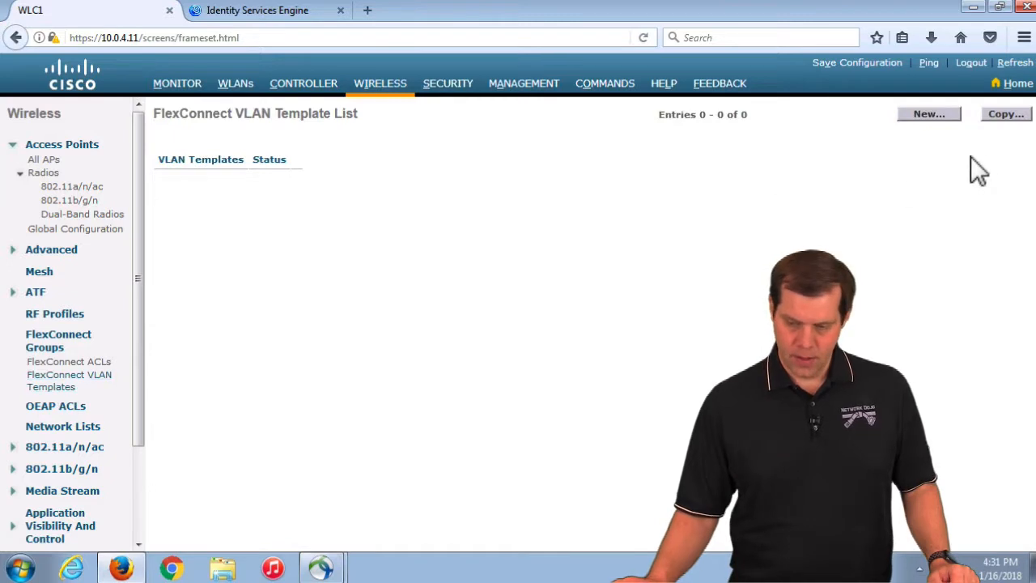
{"action": "left_click", "coordinate": [930, 114]}
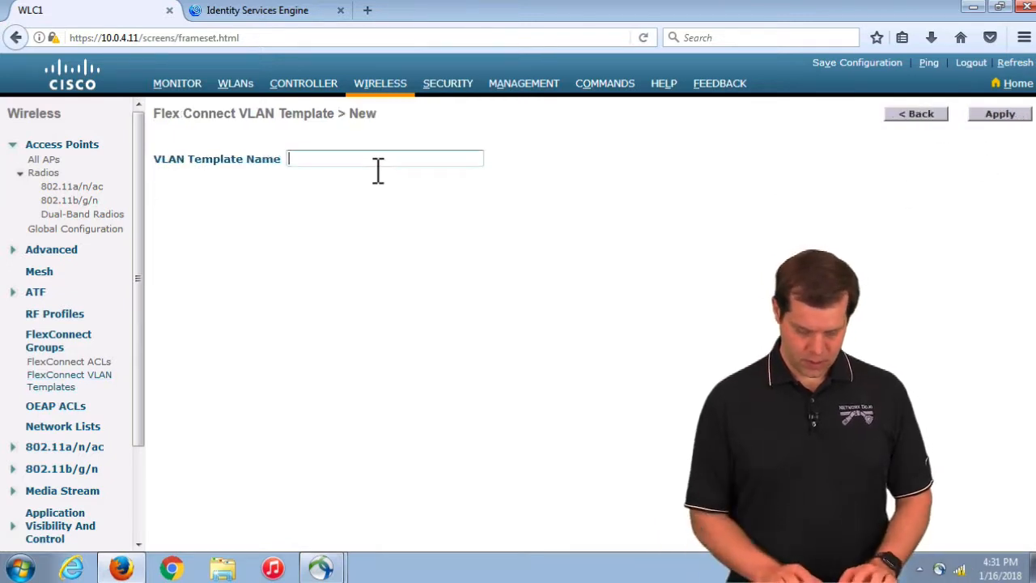
{"action": "left_click", "coordinate": [1003, 113]}
Add a mapping of VLAN name jeff to VLAN ID 115 in CCIEW
{"action": "left_click", "coordinate": [175, 179]}
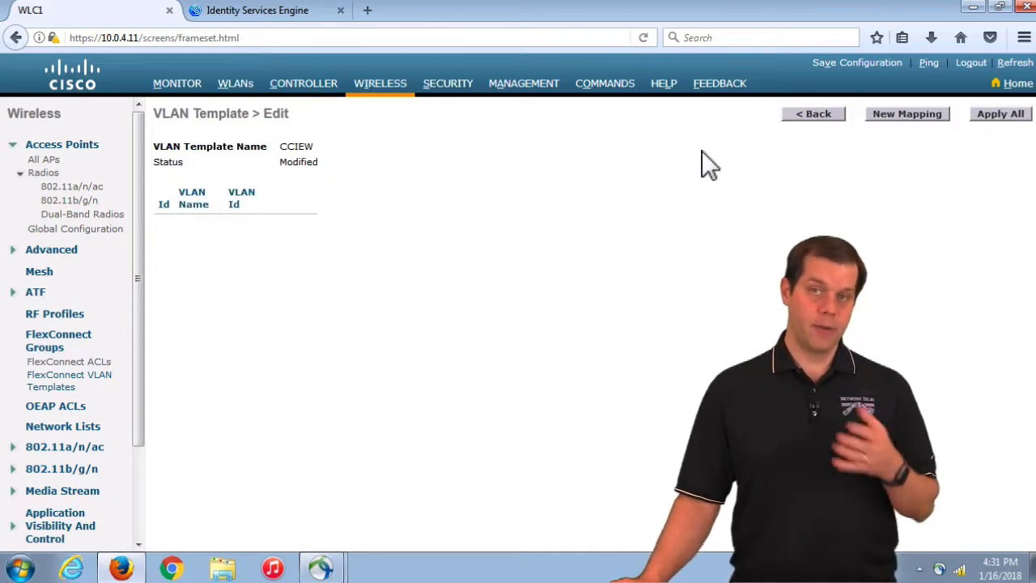
{"action": "left_click", "coordinate": [905, 117]}
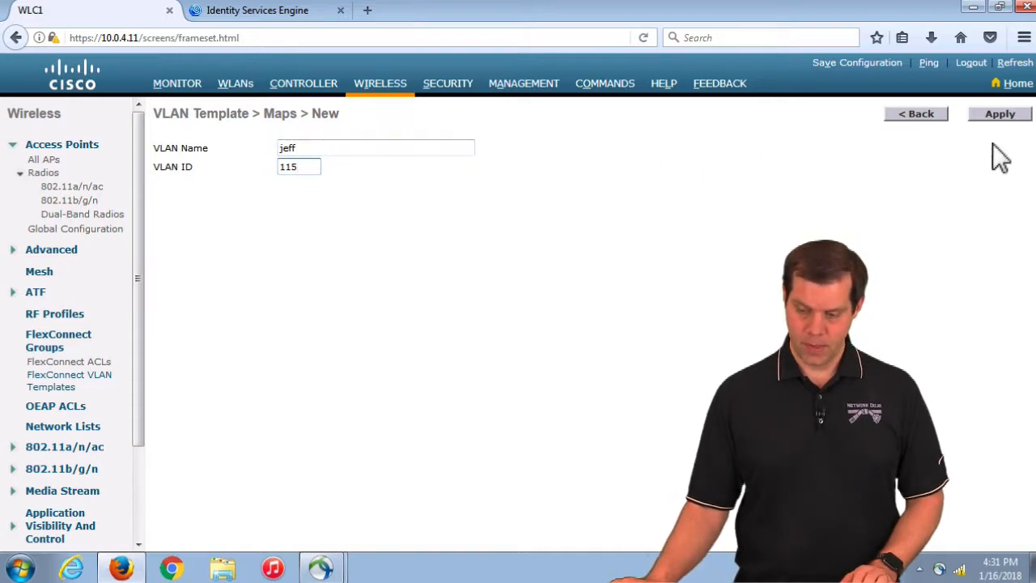
{"action": "left_click", "coordinate": [1016, 120]}
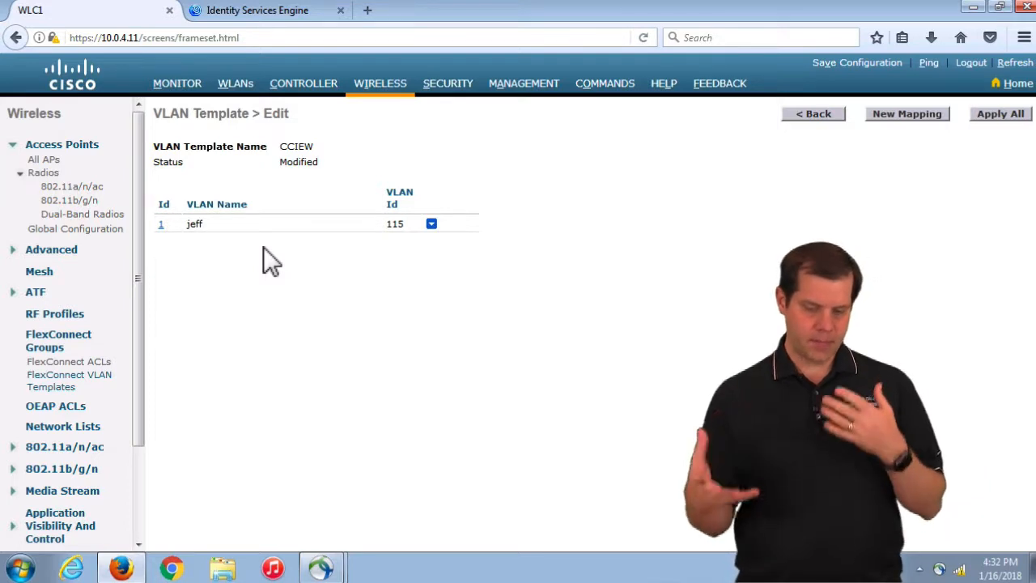
Highlight the CCIEW mapping's VLAN name jeff and VLAN ID 115
{"action": "left_click", "coordinate": [197, 229]}
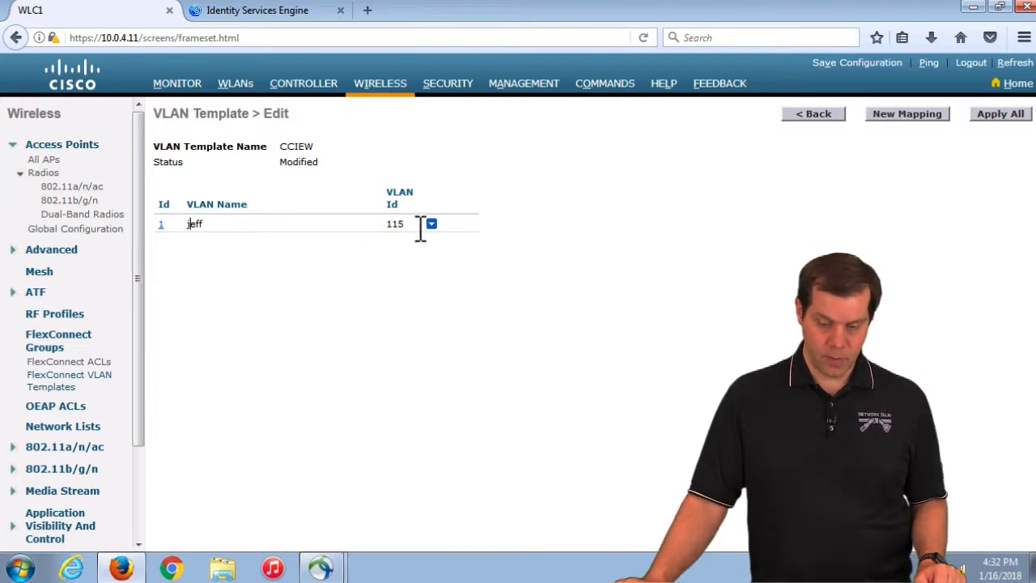
{"action": "double_click", "coordinate": [392, 226]}
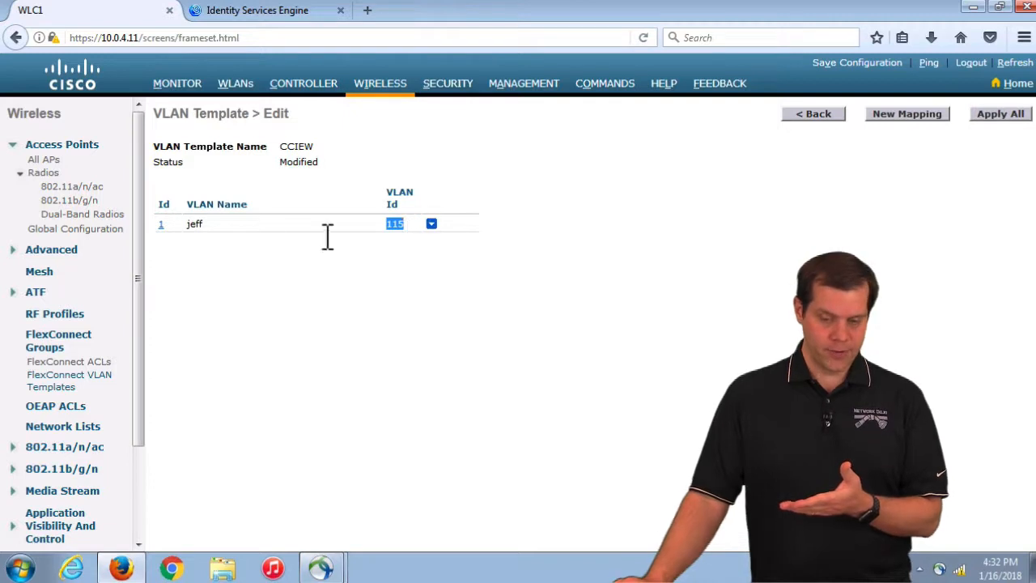
{"action": "double_click", "coordinate": [196, 224]}
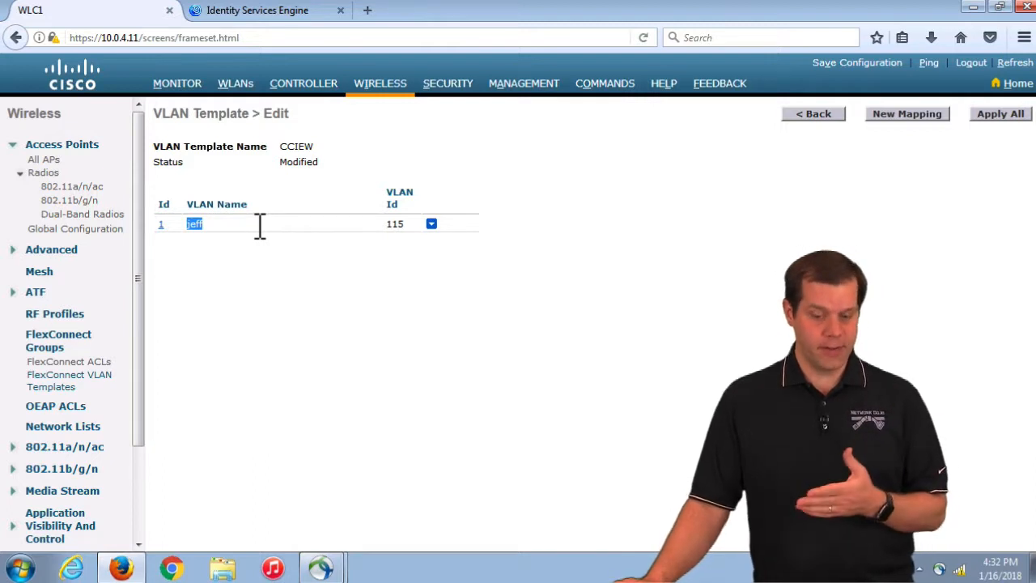
{"action": "left_click", "coordinate": [198, 229]}
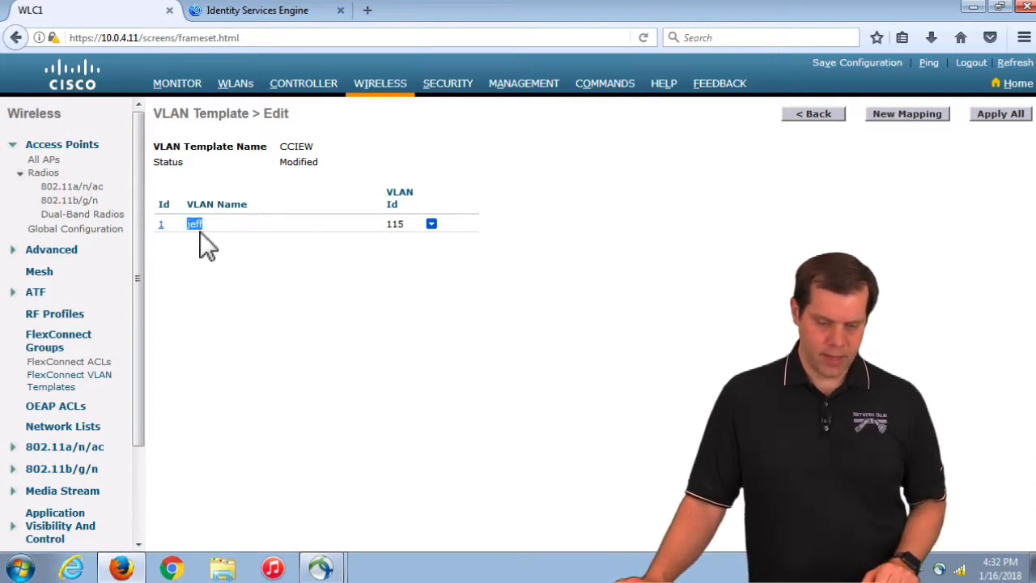
{"action": "double_click", "coordinate": [202, 234]}
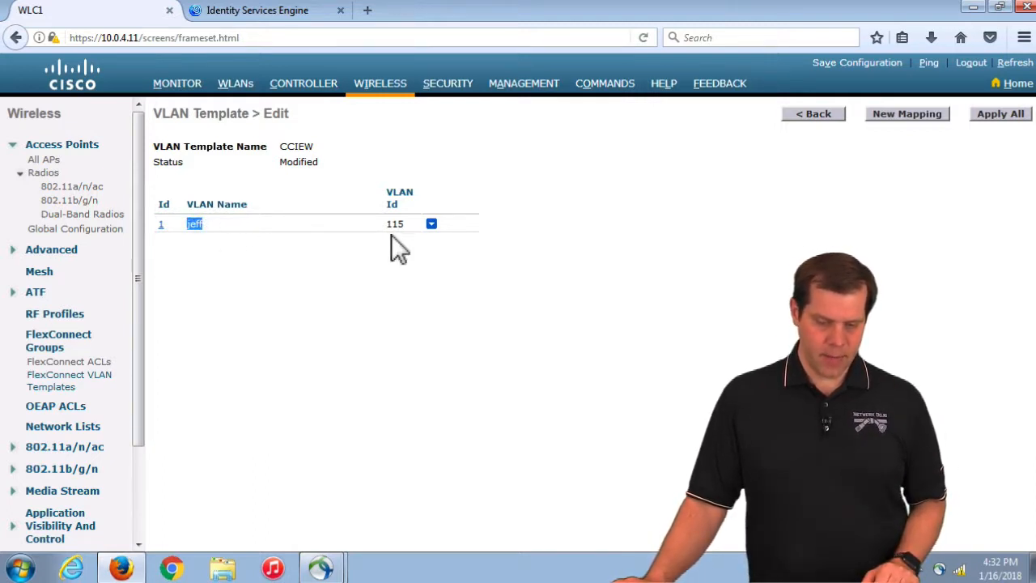
{"action": "key", "text": "Tab"}
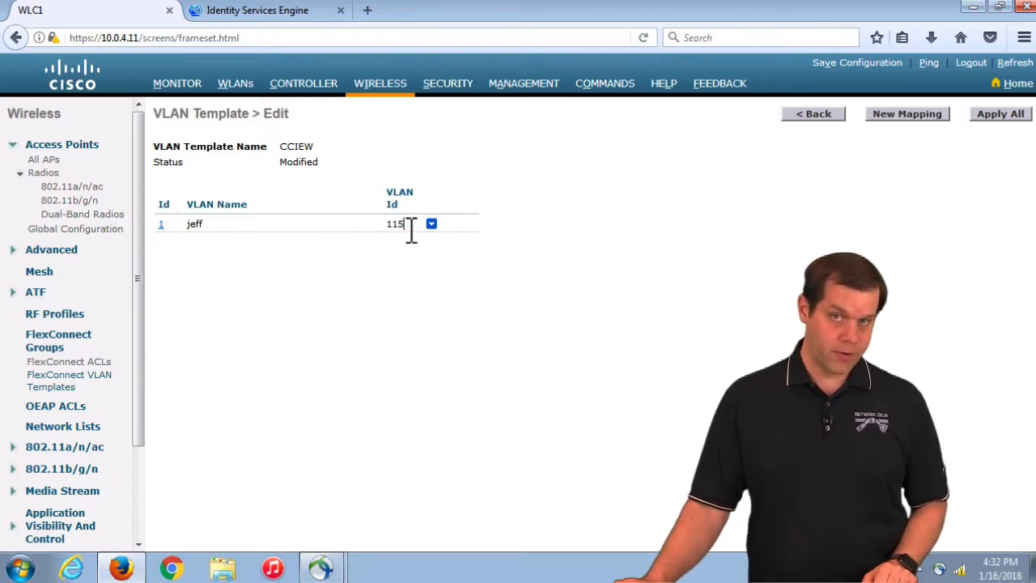
{"action": "left_click_drag", "start_coordinate": [415, 229], "coordinate": [377, 233]}
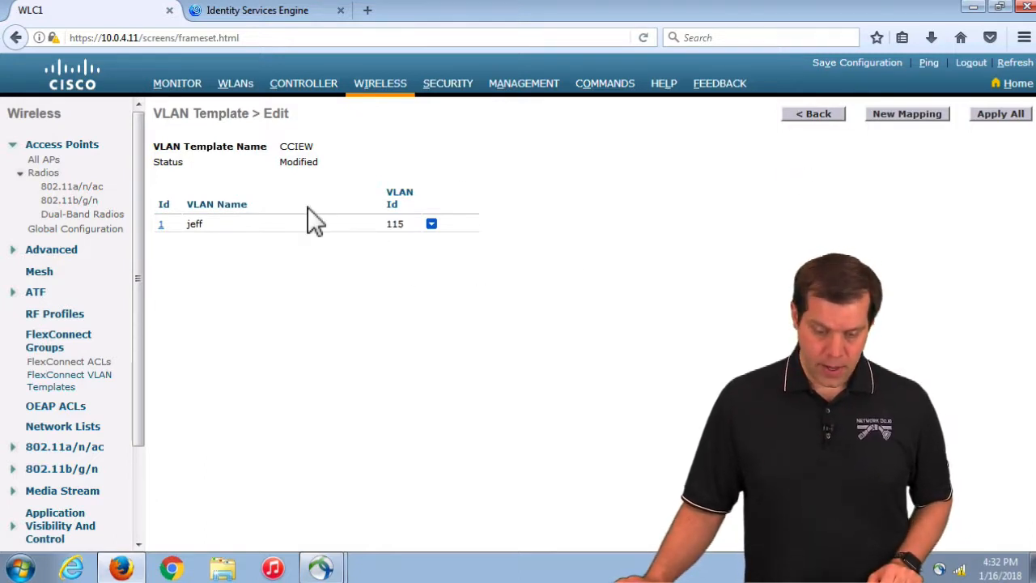
Apply all so CCIEW's status changes from Modified to Applied
{"action": "double_click", "coordinate": [313, 163]}
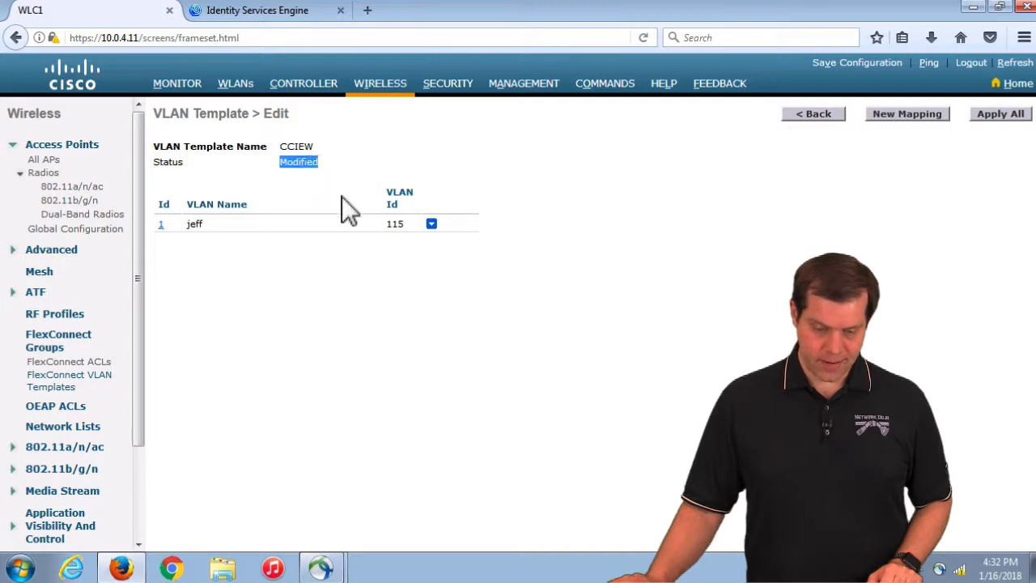
{"action": "left_click", "coordinate": [1009, 113]}
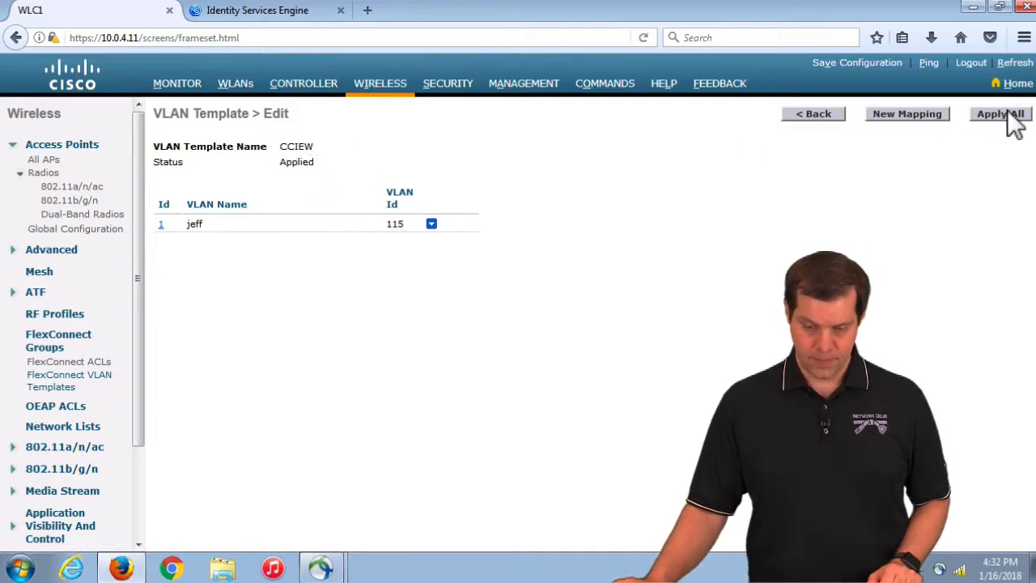
{"action": "double_click", "coordinate": [299, 165]}
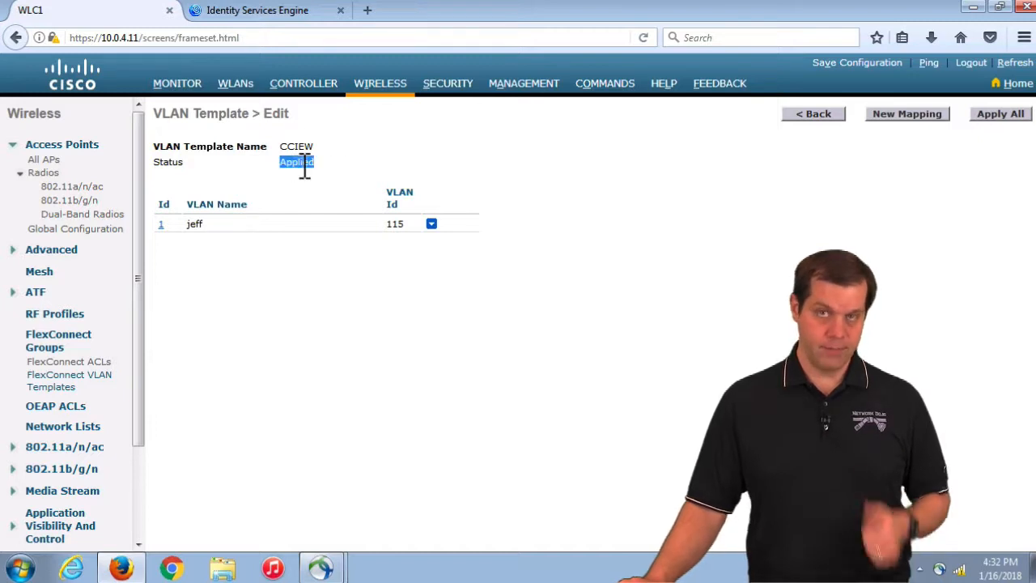
Set default-flex-group's VLAN Template Name from none to CCIEW and apply
{"action": "left_click", "coordinate": [62, 348]}
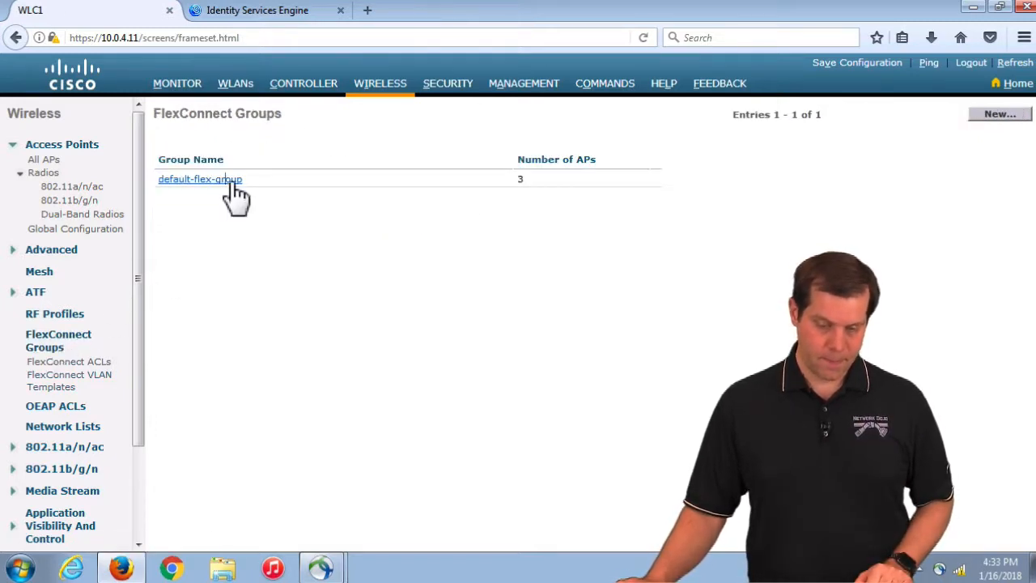
{"action": "left_click", "coordinate": [229, 181]}
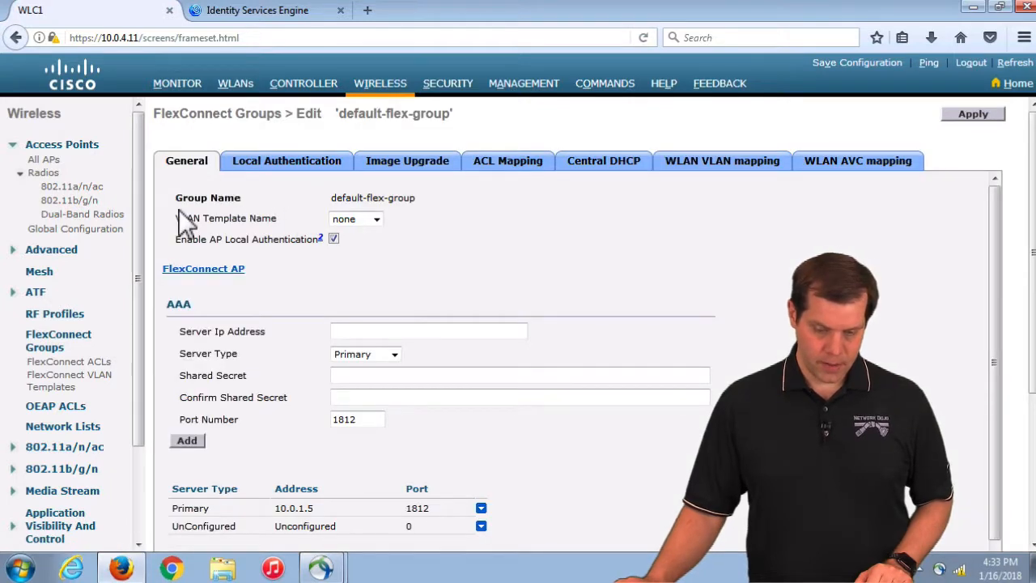
{"action": "left_click_drag", "start_coordinate": [176, 218], "coordinate": [264, 218]}
{"action": "left_click", "coordinate": [368, 231]}
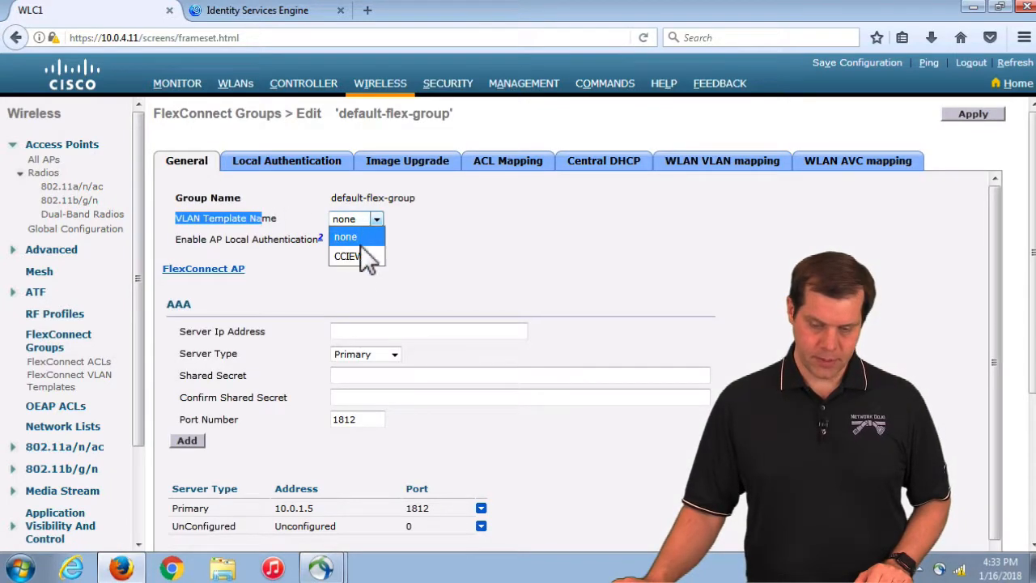
{"action": "left_click", "coordinate": [351, 257]}
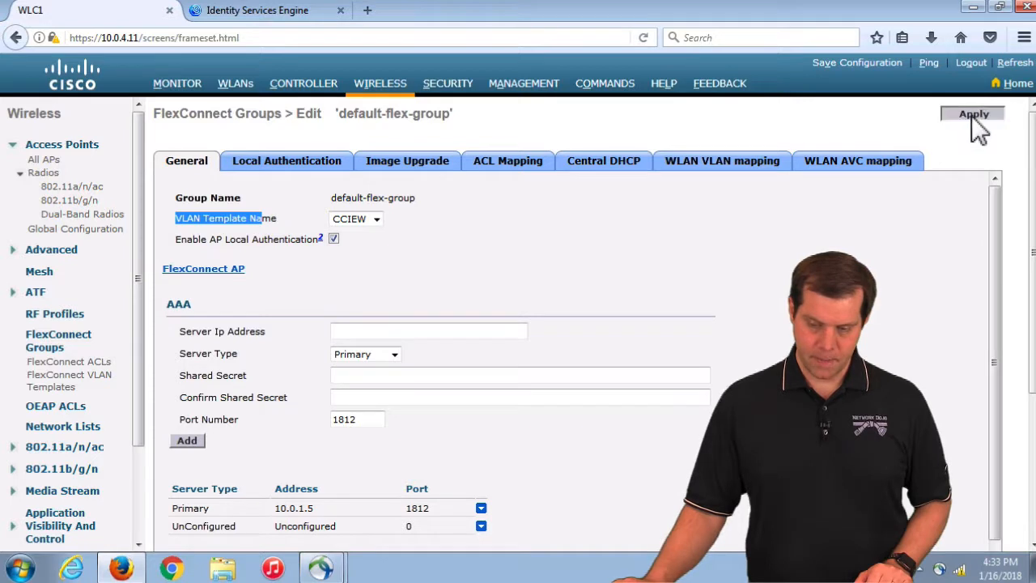
{"action": "left_click", "coordinate": [972, 116]}
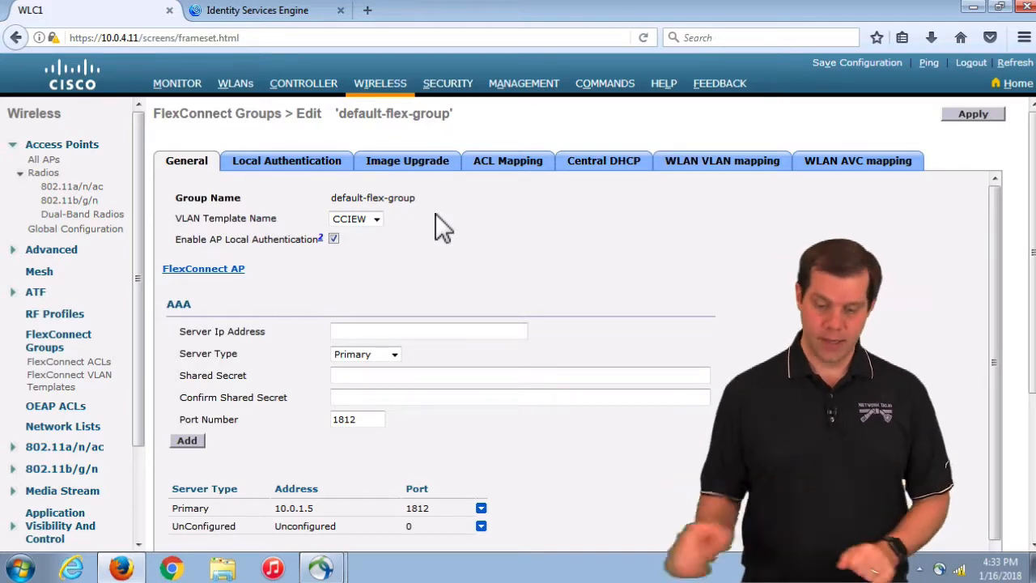
Go to ISE Policy Elements > Results > Authorization Profiles
{"action": "left_click", "coordinate": [285, 14]}
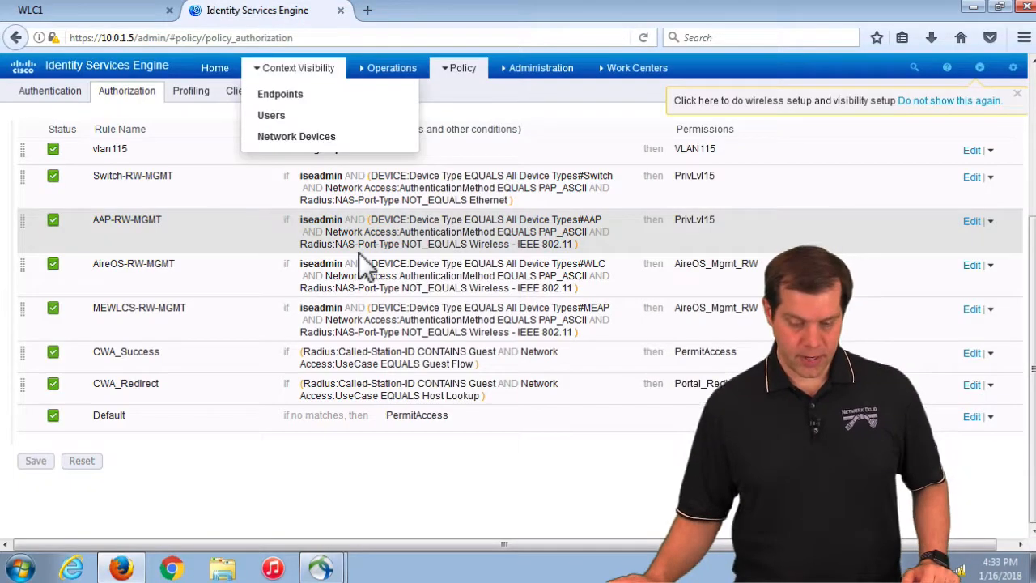
{"action": "scroll", "coordinate": [360, 249], "scroll_direction": "up", "scroll_amount": 5}
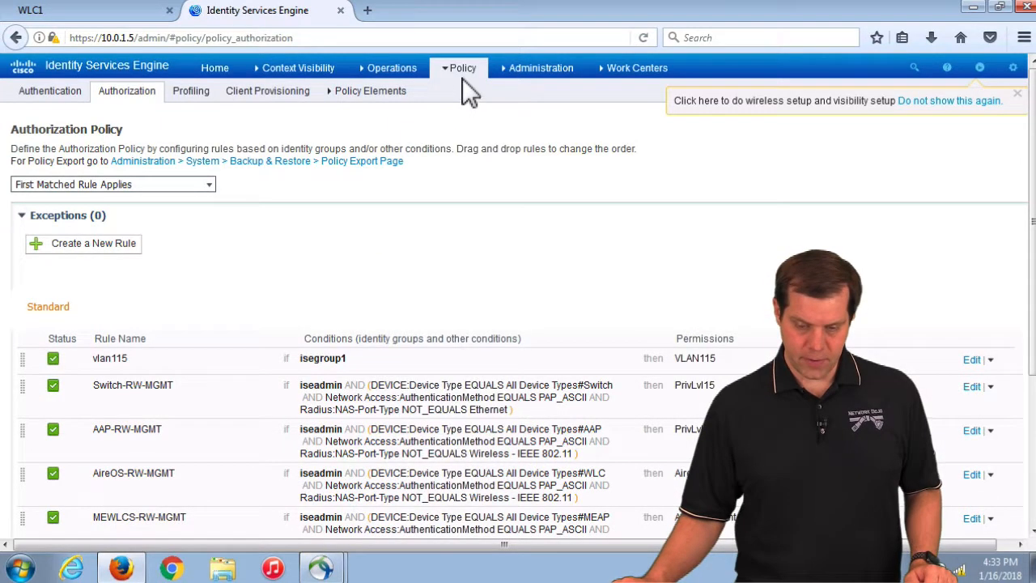
{"action": "mouse_move", "coordinate": [462, 79]}
{"action": "left_click", "coordinate": [462, 180]}
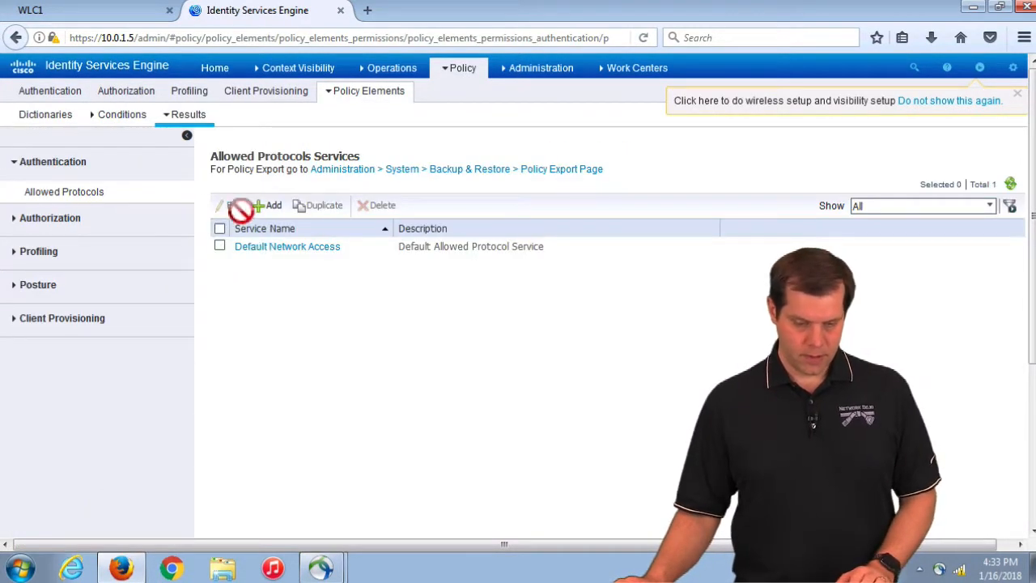
{"action": "left_click", "coordinate": [65, 219]}
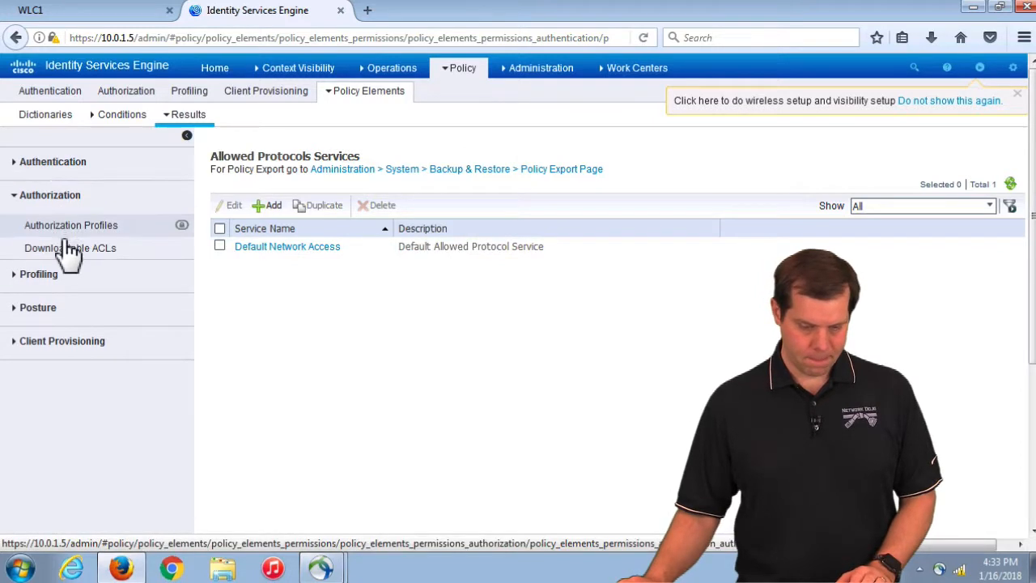
{"action": "left_click", "coordinate": [65, 225]}
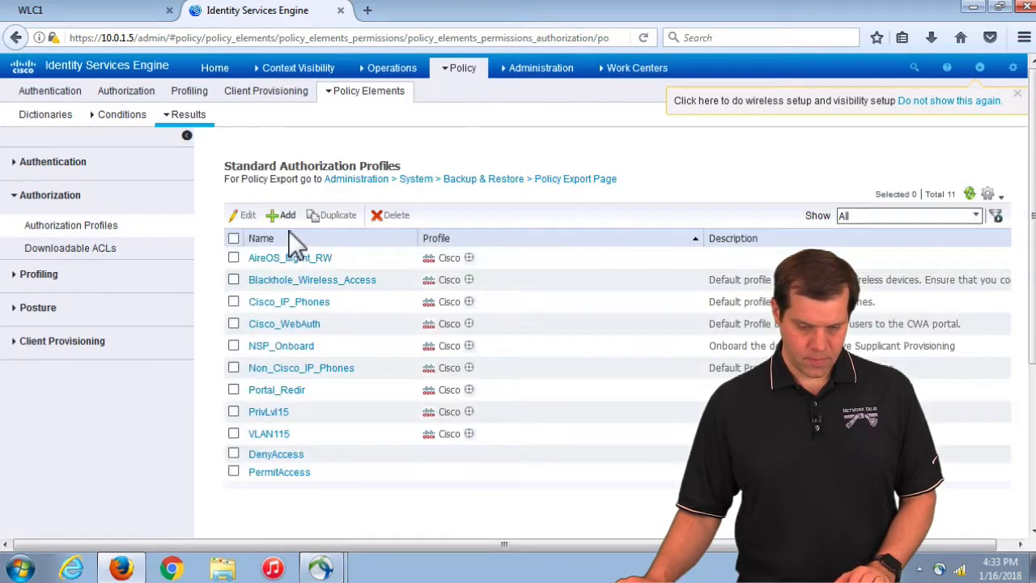
Start a new authorization profile named jeff_interface
{"action": "left_click", "coordinate": [284, 215]}
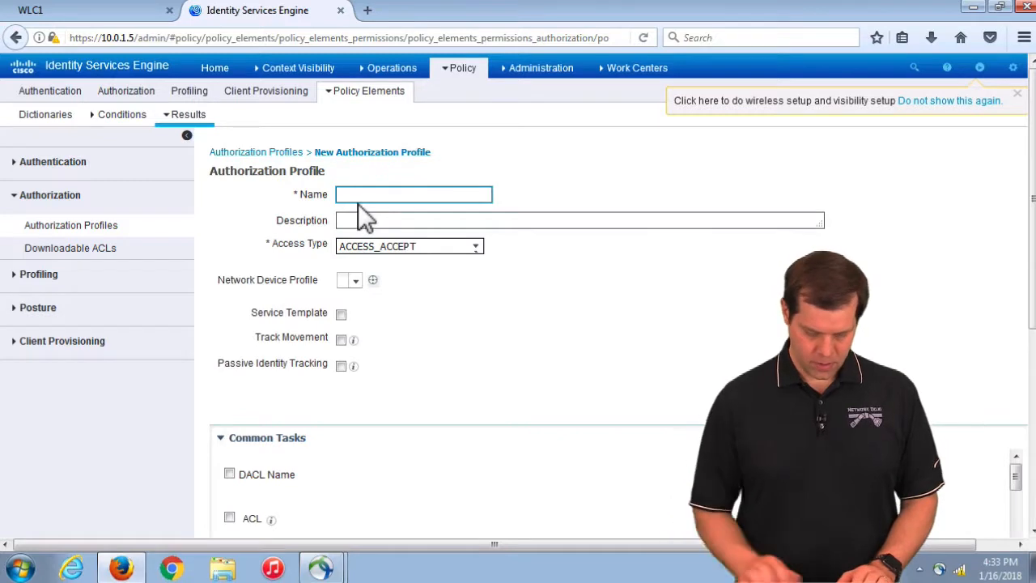
{"action": "type", "text": "jeff_interf"}
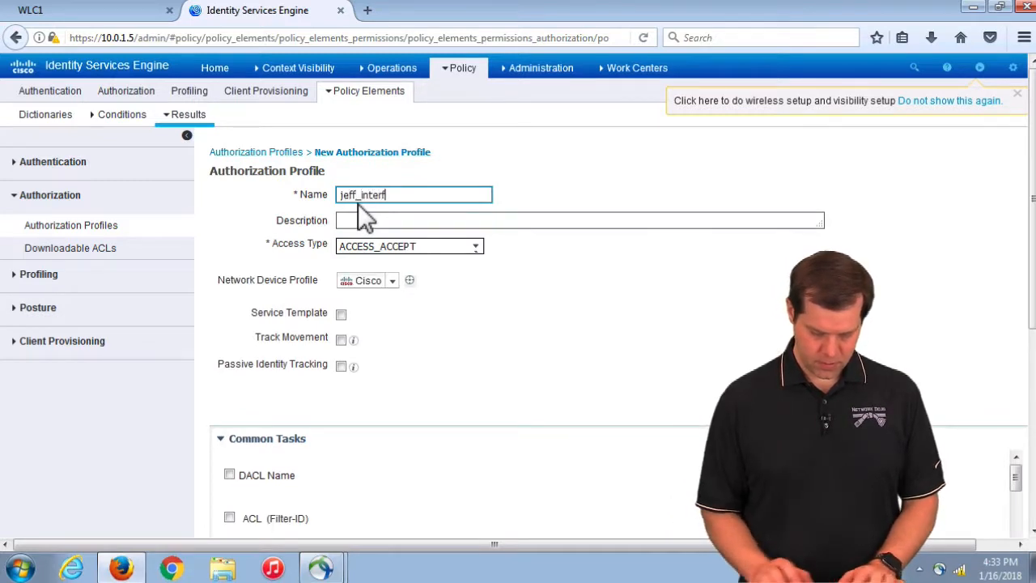
{"action": "type", "text": "ace"}
{"action": "scroll", "coordinate": [419, 368], "scroll_direction": "down", "scroll_amount": 4}
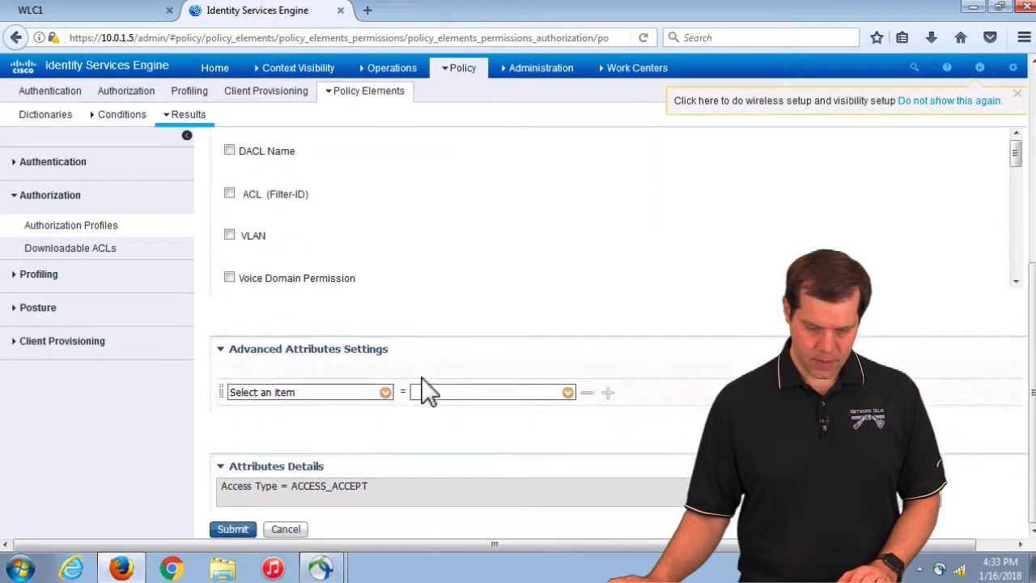
Pick Airespace > Airespace-Interface-Name as the profile's advanced attribute
{"action": "left_click", "coordinate": [385, 392]}
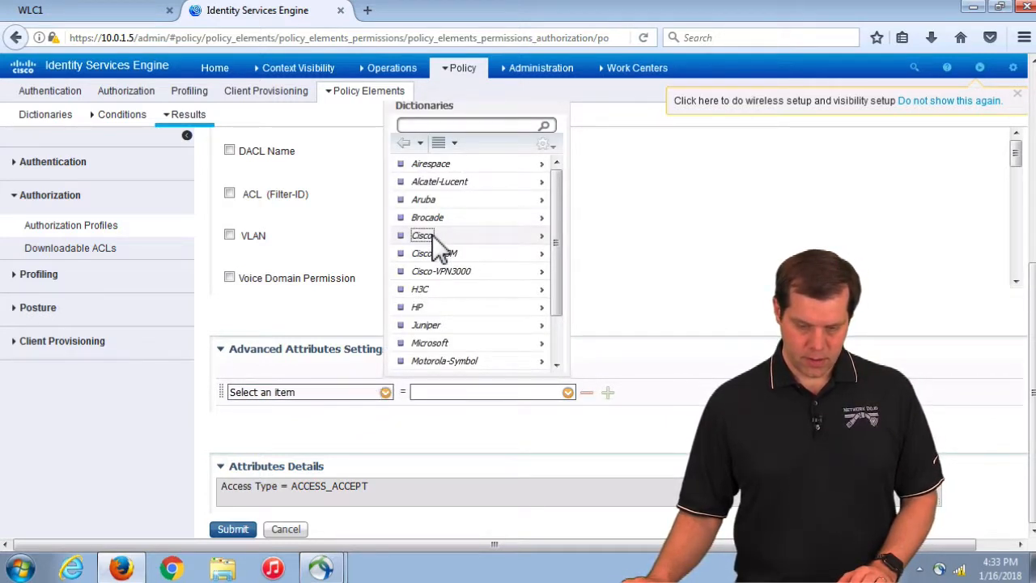
{"action": "left_click", "coordinate": [432, 235]}
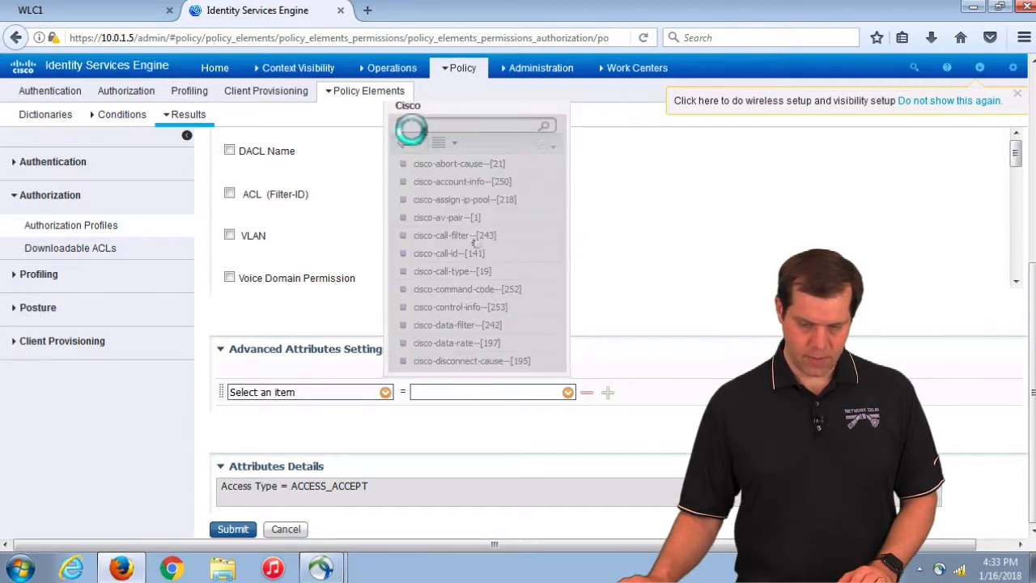
{"action": "left_click", "coordinate": [404, 144]}
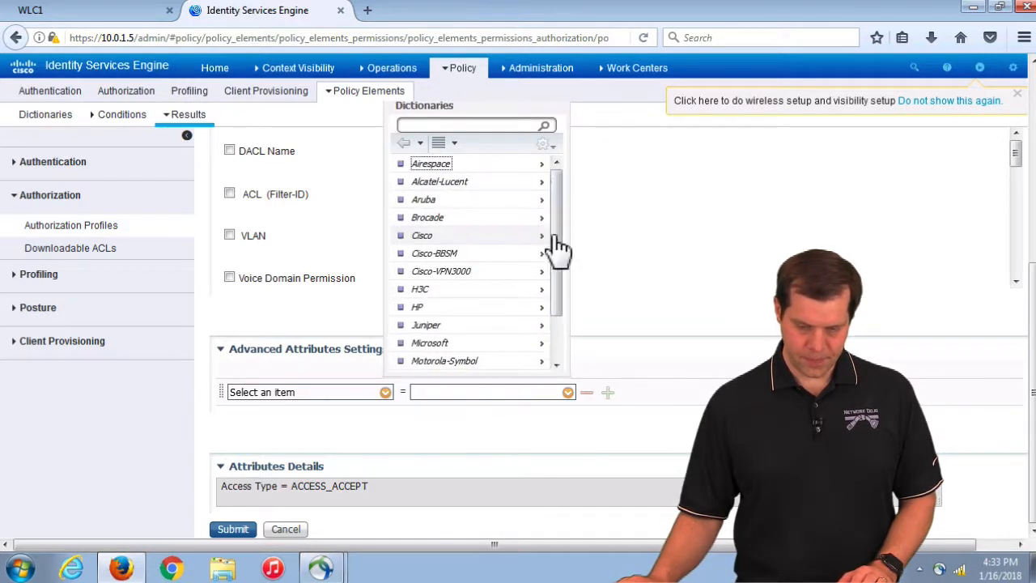
{"action": "left_click_drag", "start_coordinate": [554, 189], "coordinate": [545, 281]}
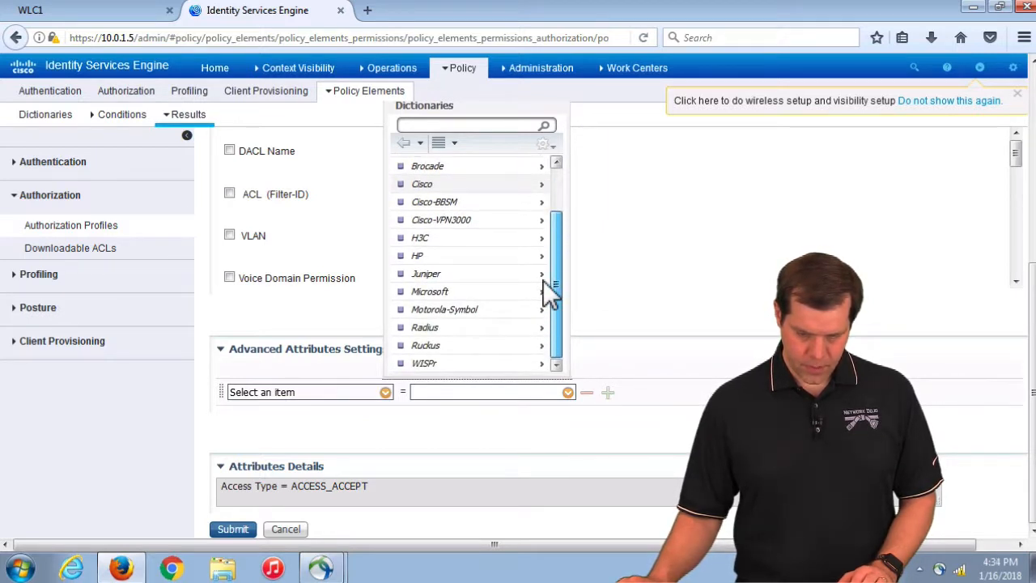
{"action": "left_click_drag", "start_coordinate": [545, 283], "coordinate": [555, 153]}
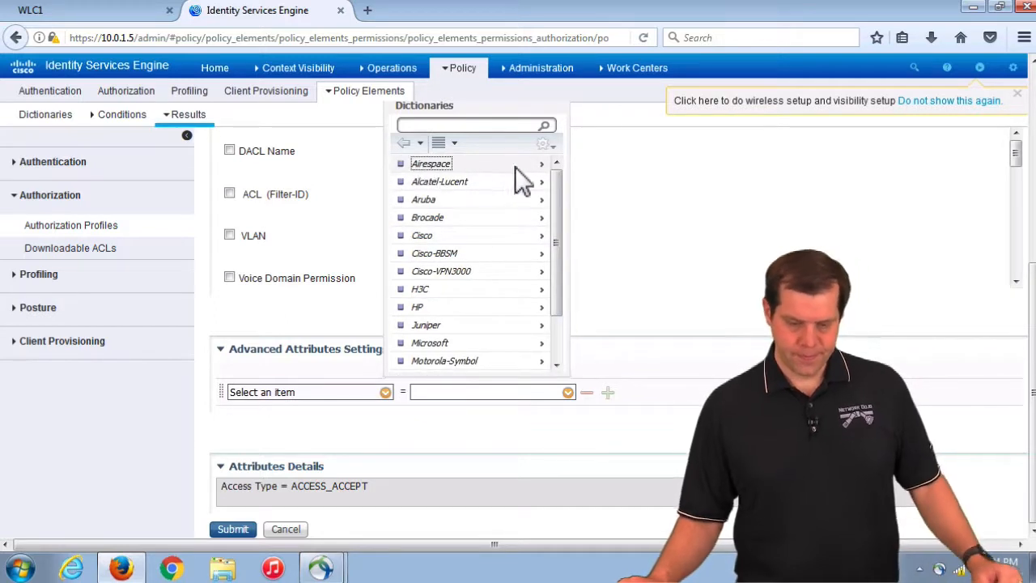
{"action": "left_click", "coordinate": [513, 164]}
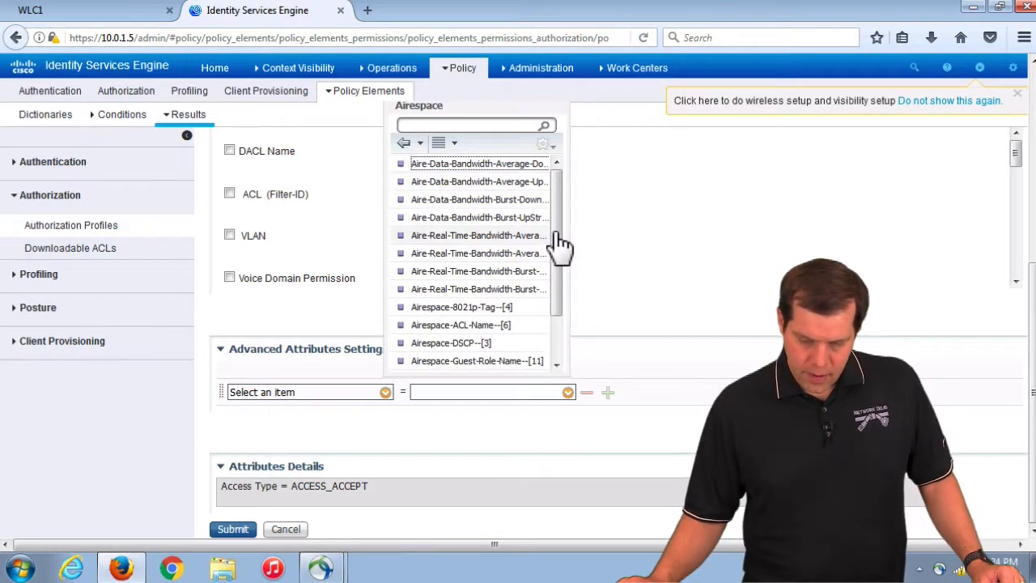
{"action": "left_click_drag", "start_coordinate": [558, 279], "coordinate": [557, 328]}
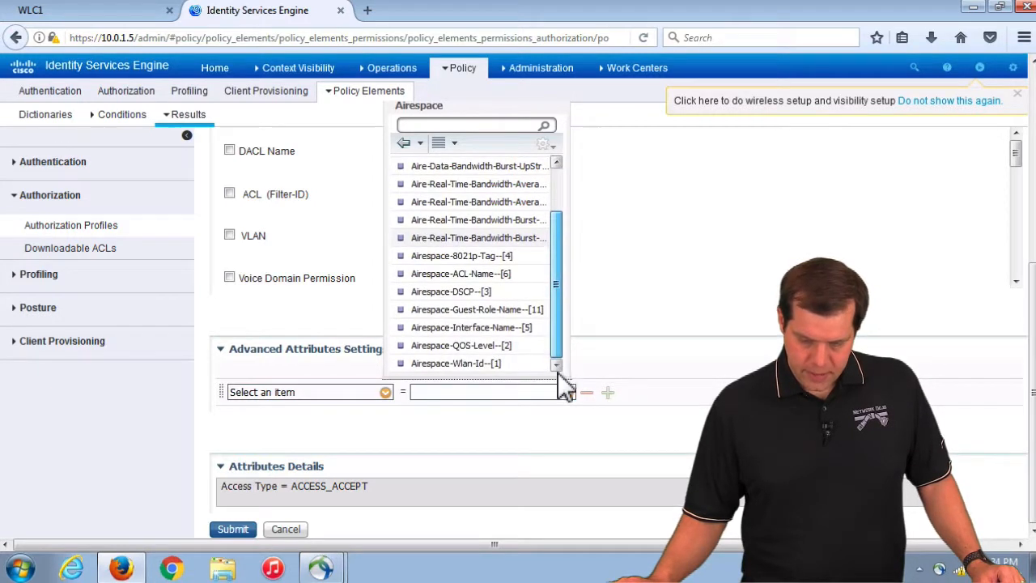
{"action": "left_click", "coordinate": [486, 329]}
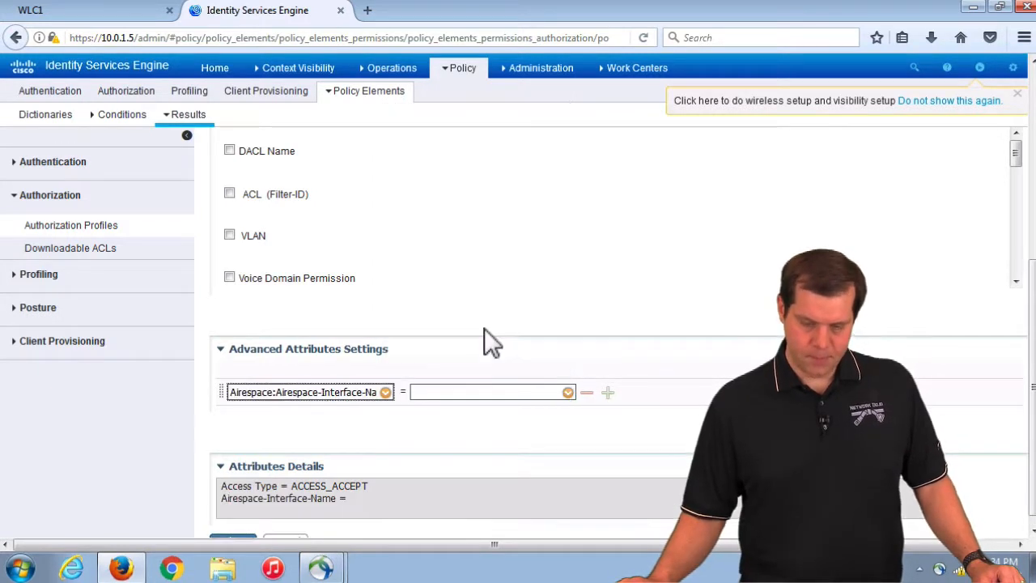
Give the attribute the value jeff and submit the profile
{"action": "left_click", "coordinate": [437, 395]}
{"action": "type", "text": "jeff"}
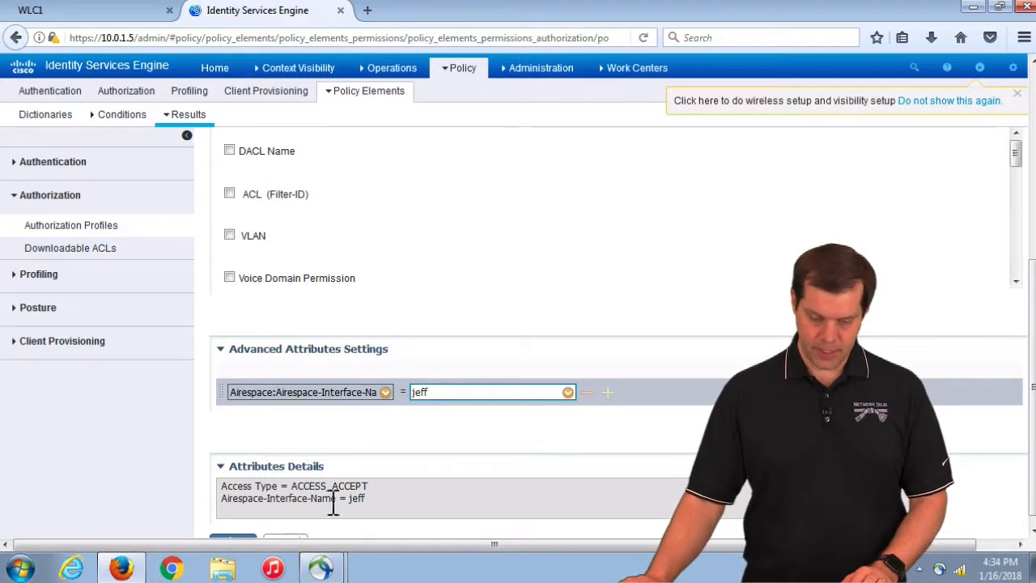
{"action": "scroll", "coordinate": [316, 505], "scroll_direction": "down", "scroll_amount": 1}
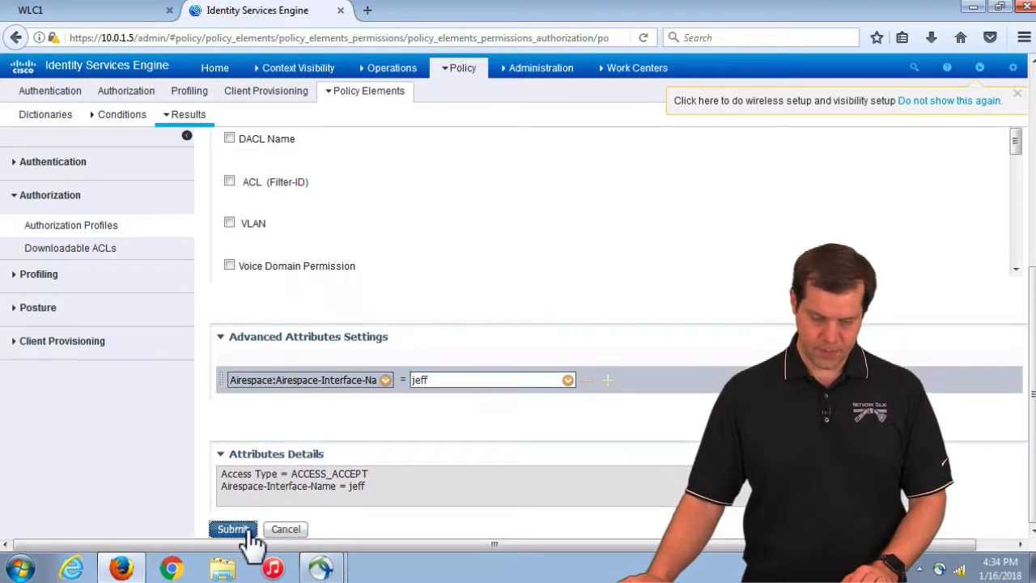
{"action": "left_click", "coordinate": [234, 530]}
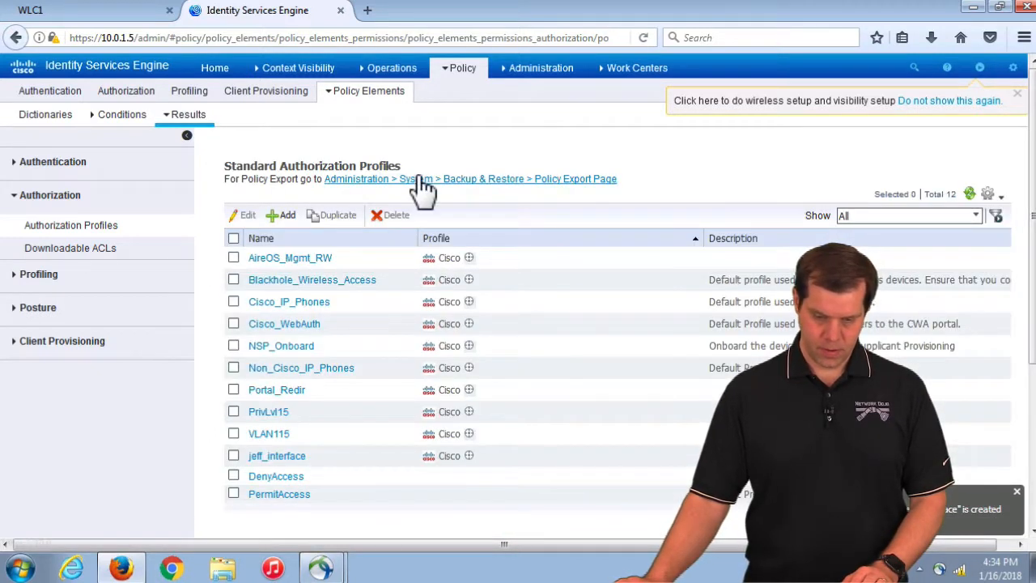
Edit the vlan115 authorization rule and open its permissions
{"action": "mouse_move", "coordinate": [360, 85]}
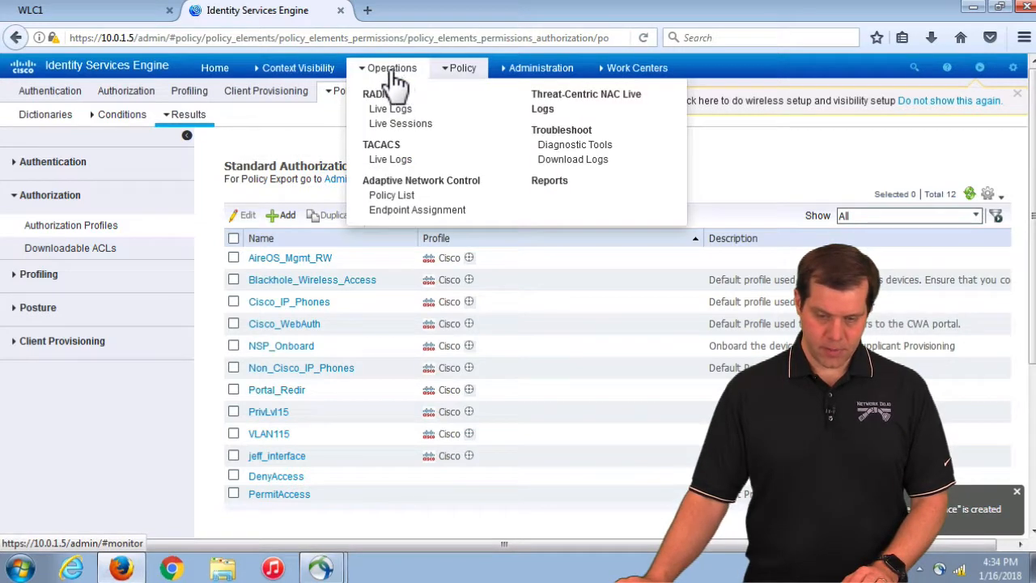
{"action": "mouse_move", "coordinate": [458, 81]}
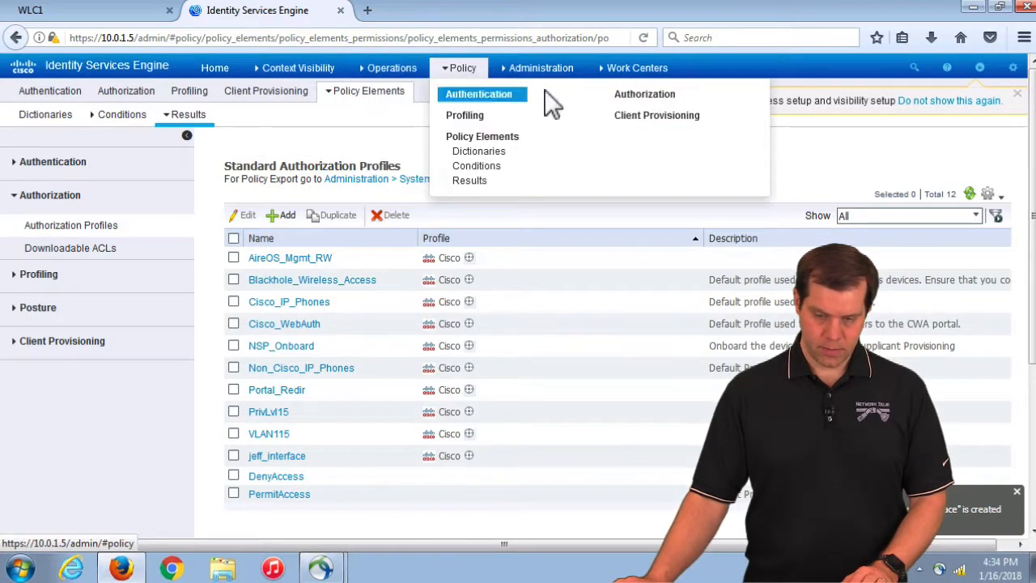
{"action": "left_click", "coordinate": [678, 102]}
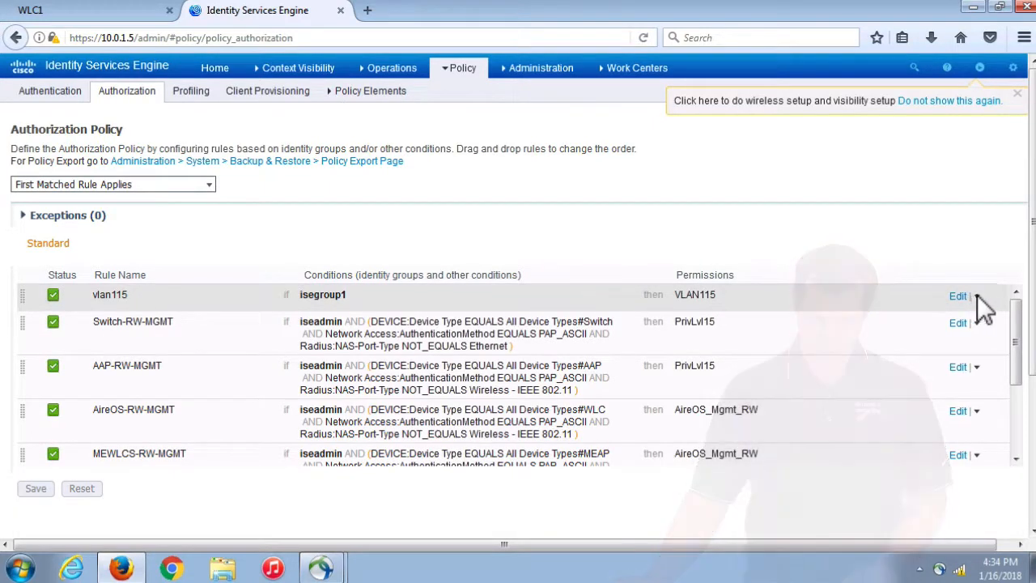
{"action": "left_click", "coordinate": [976, 295]}
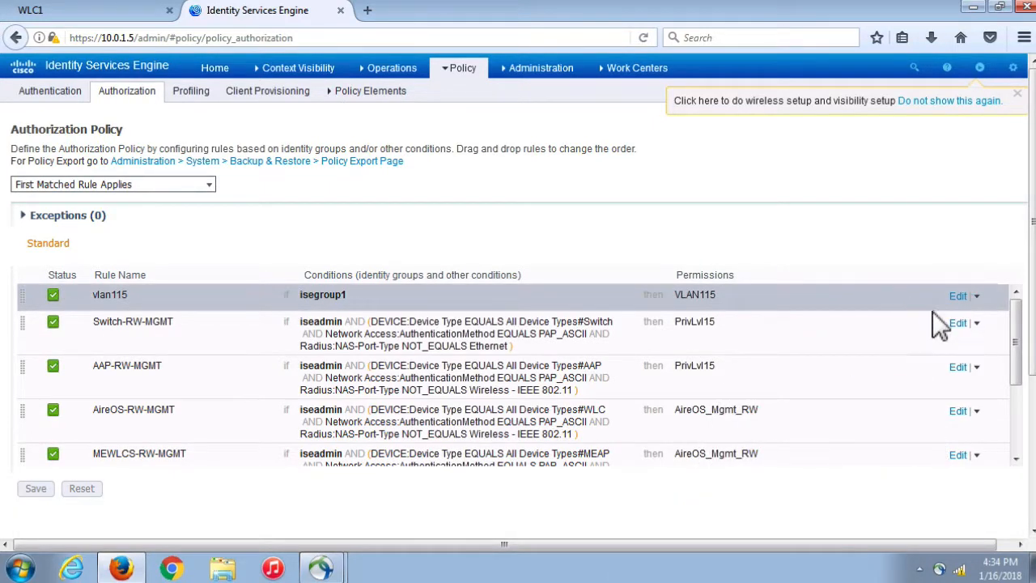
{"action": "left_click", "coordinate": [959, 296]}
{"action": "left_click", "coordinate": [772, 297]}
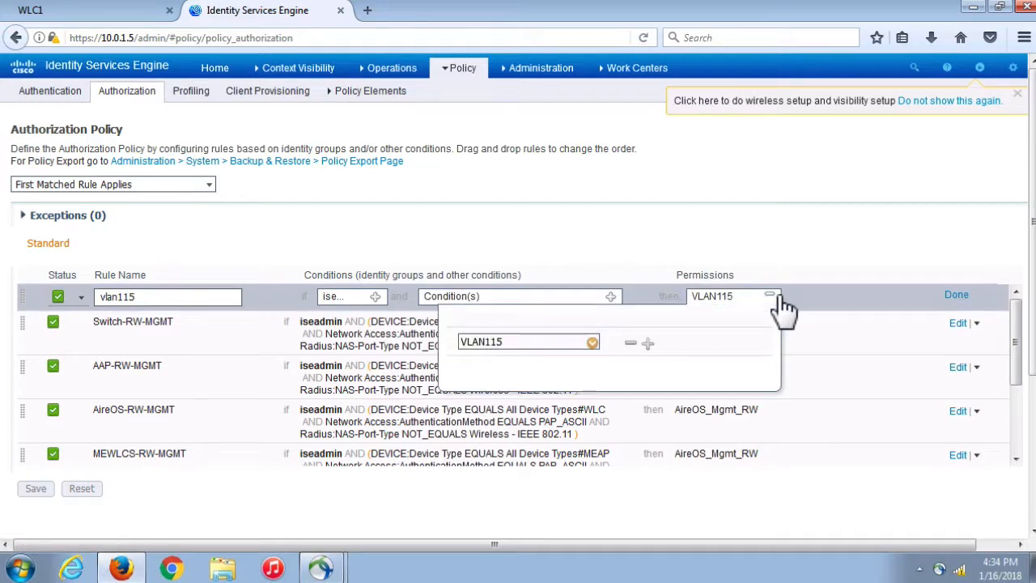
Replace VLAN115 with Standard > jeff_interface and save the authorization policy
{"action": "left_click", "coordinate": [593, 343]}
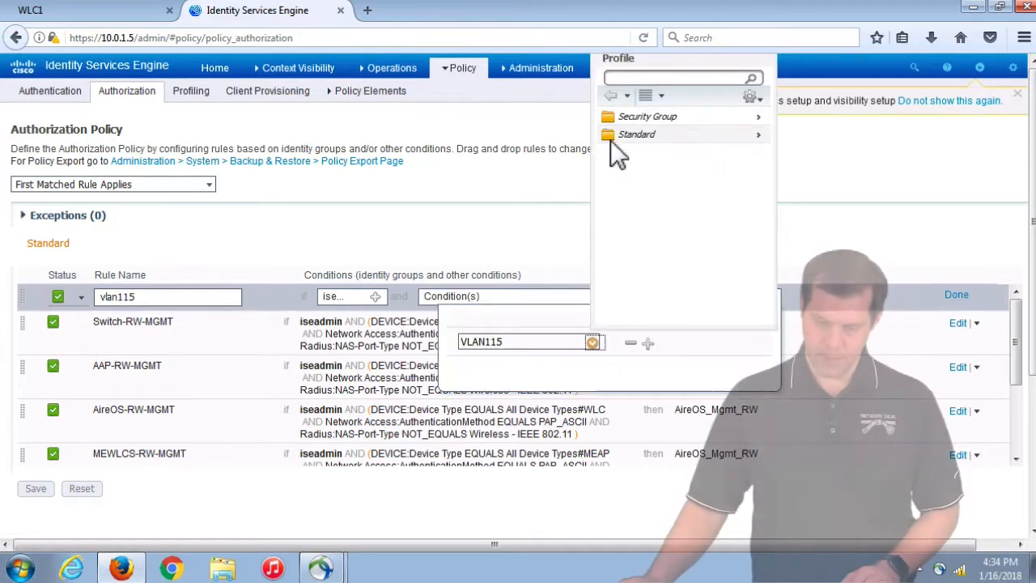
{"action": "left_click", "coordinate": [624, 135]}
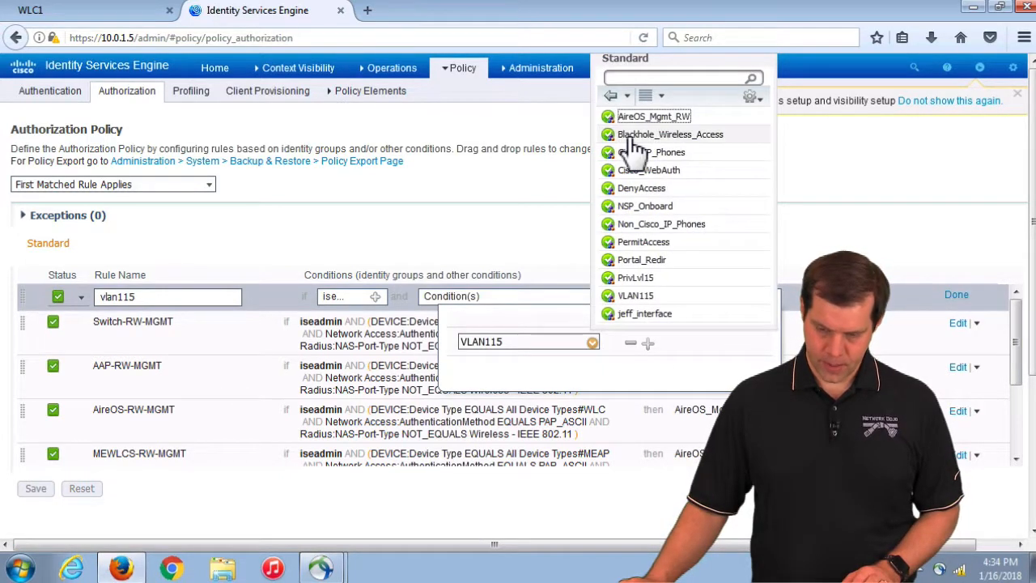
{"action": "left_click", "coordinate": [651, 315]}
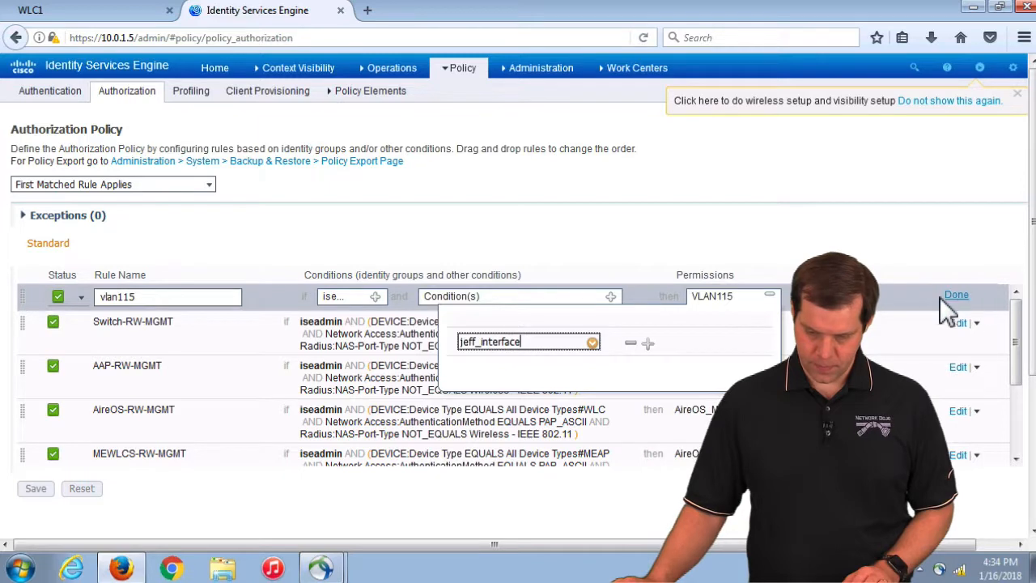
{"action": "left_click", "coordinate": [887, 298]}
{"action": "left_click", "coordinate": [963, 296]}
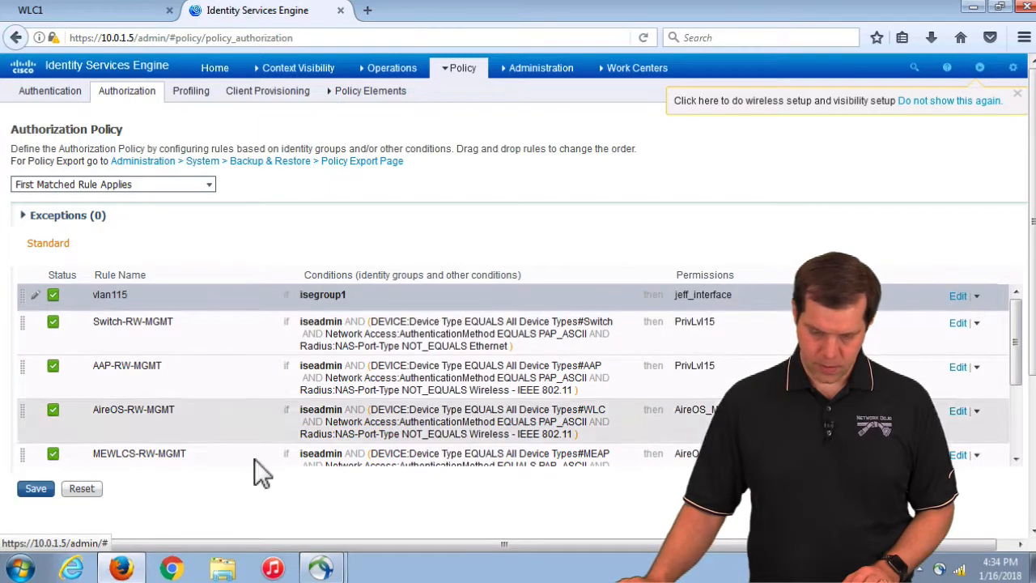
{"action": "left_click", "coordinate": [46, 488]}
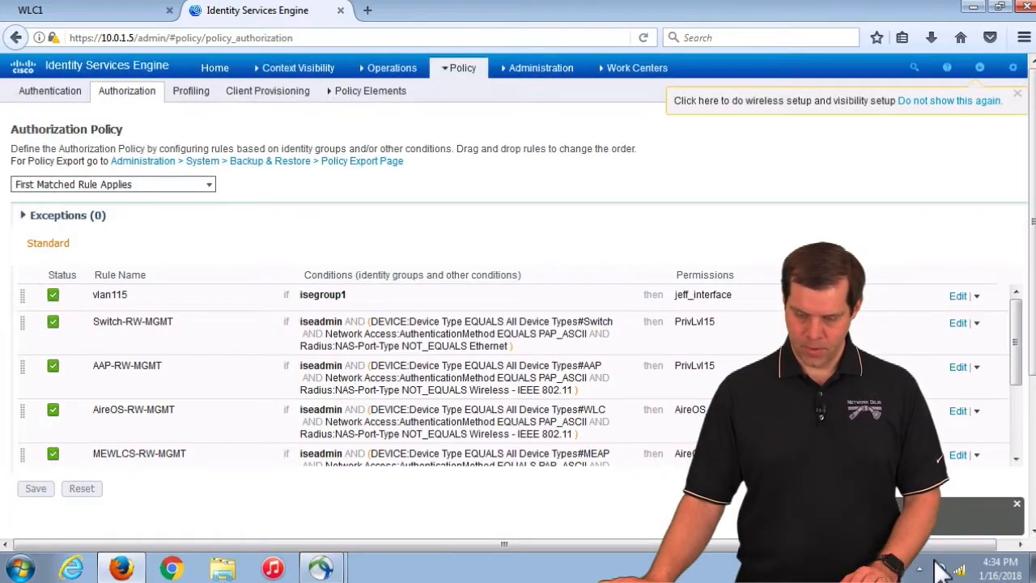
Disconnect the AnyConnect client and check the controller's Monitor summary
{"action": "left_click", "coordinate": [939, 568]}
{"action": "left_click", "coordinate": [1011, 485]}
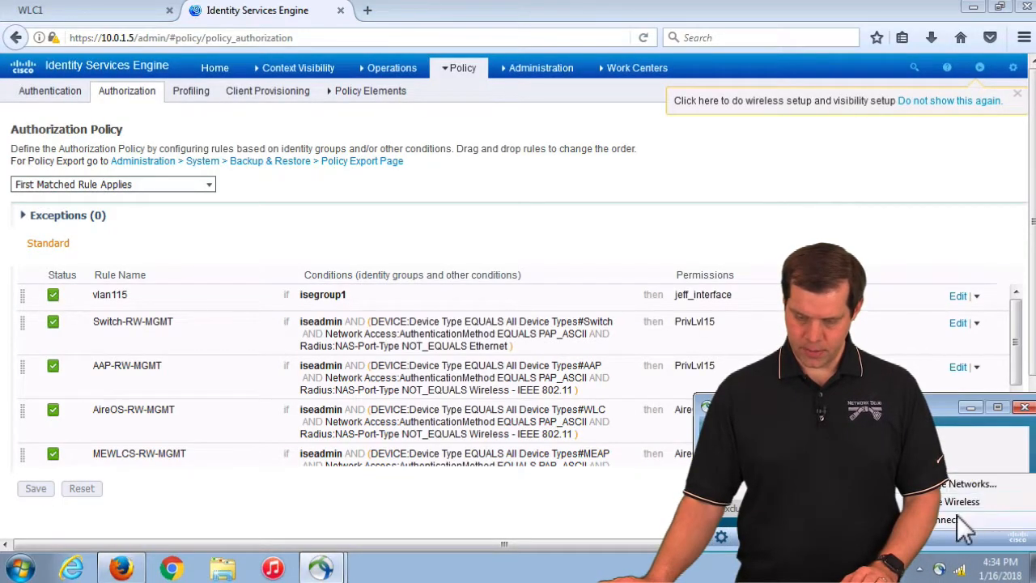
{"action": "left_click", "coordinate": [957, 514]}
{"action": "left_click", "coordinate": [105, 11]}
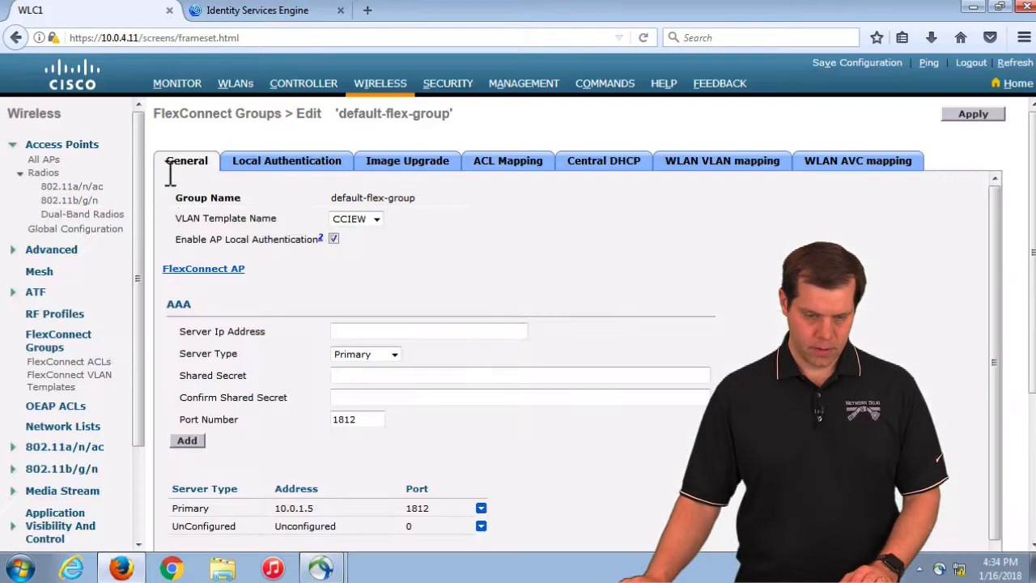
{"action": "left_click", "coordinate": [182, 86]}
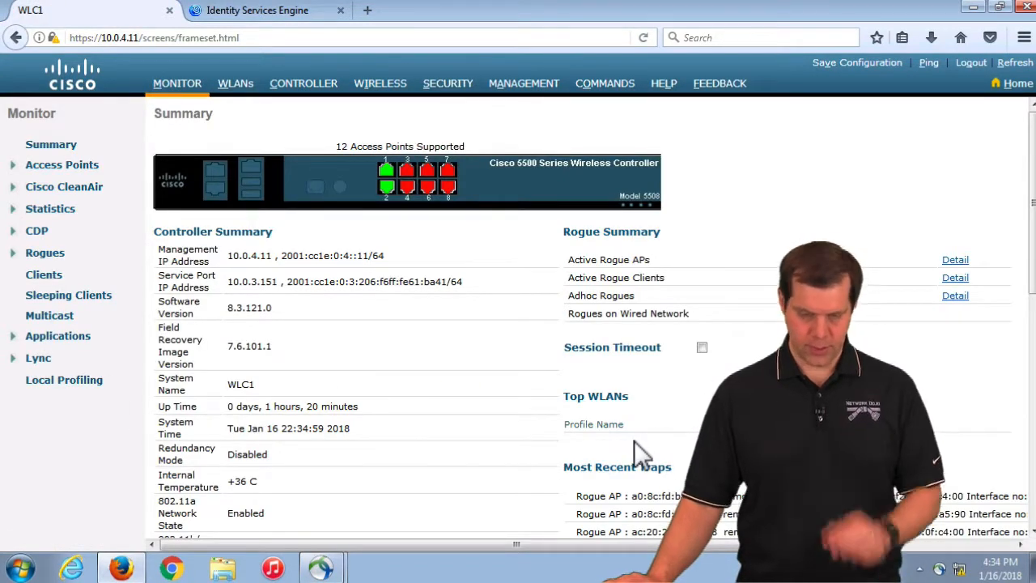
Choose WPAEAP1-Pod1 from AnyConnect's wireless network list to connect
{"action": "left_click", "coordinate": [939, 569]}
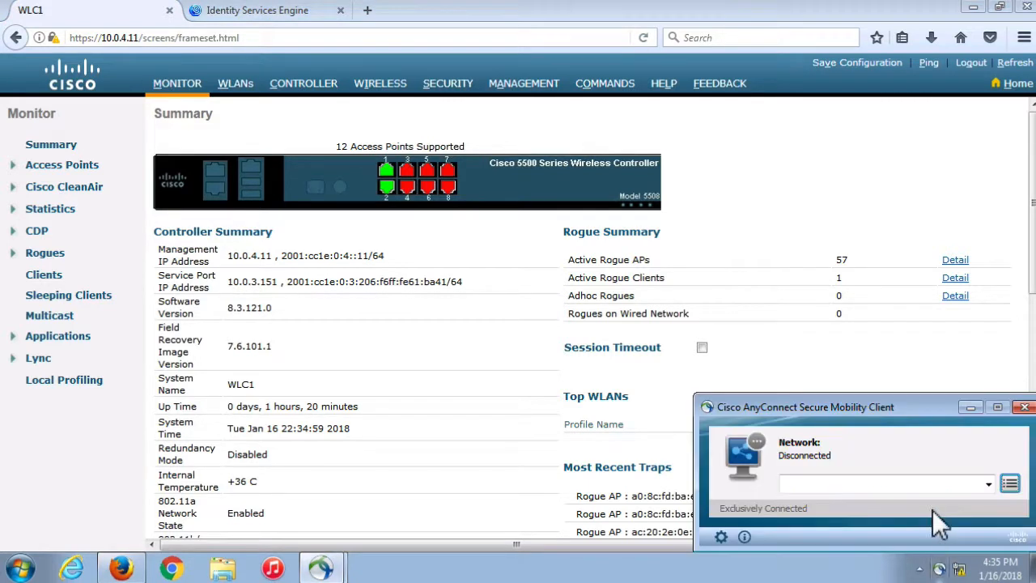
{"action": "left_click", "coordinate": [934, 483]}
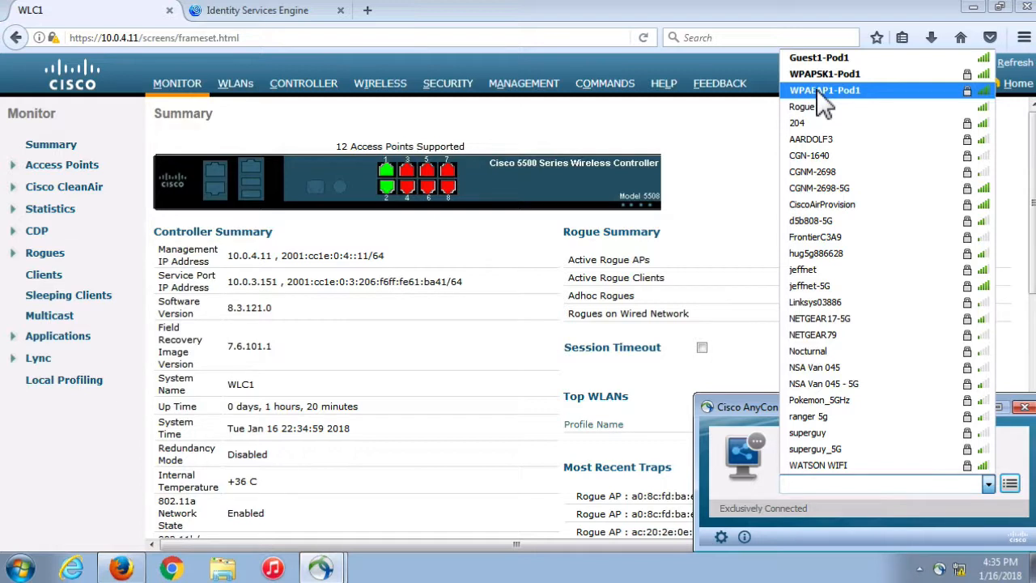
{"action": "left_click", "coordinate": [819, 91]}
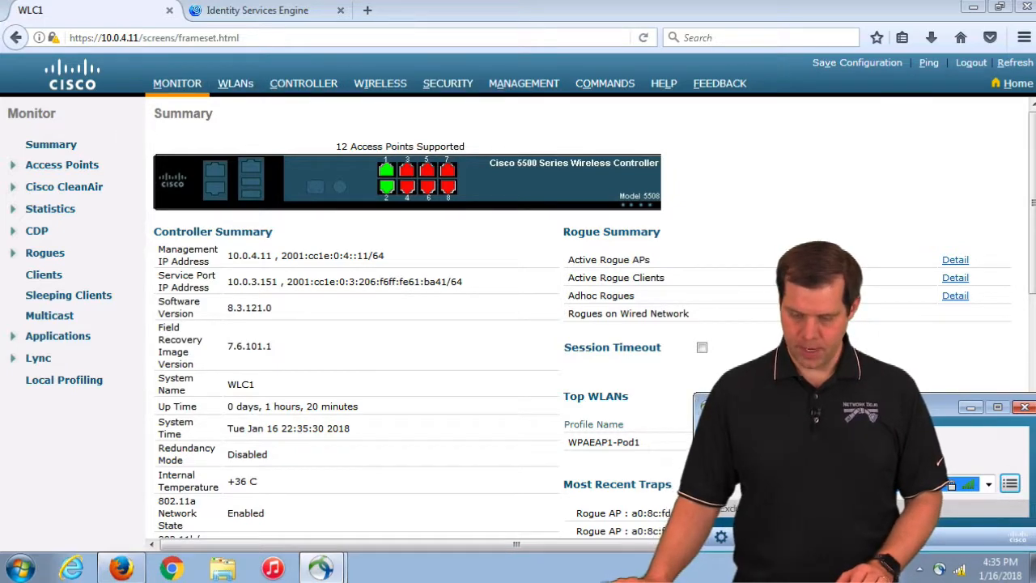
Check ISE RADIUS Live Logs for the test user's jeff_interface authentication, then return to WLC1
{"action": "left_click", "coordinate": [266, 12]}
{"action": "left_click", "coordinate": [376, 71]}
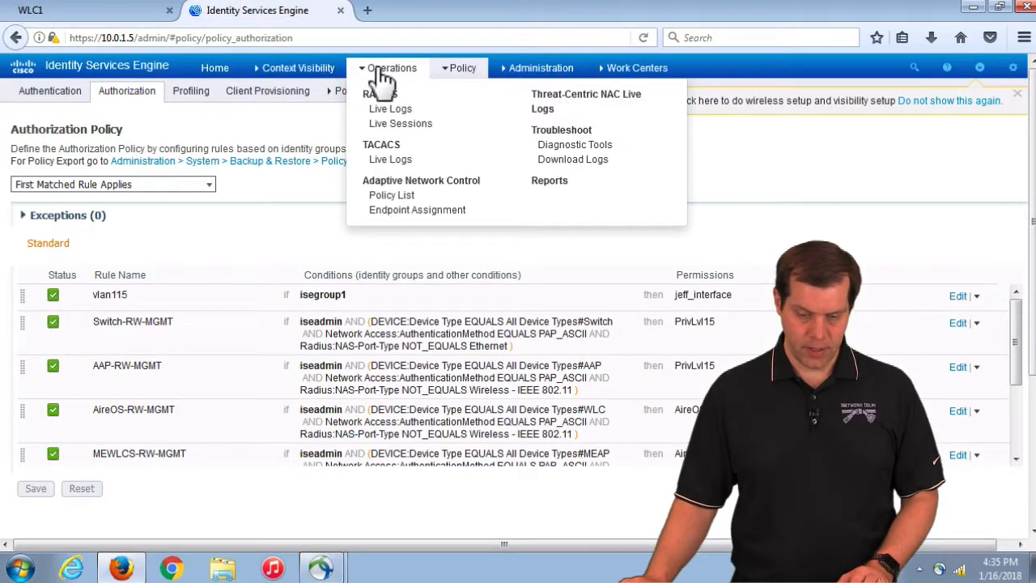
{"action": "left_click", "coordinate": [387, 107]}
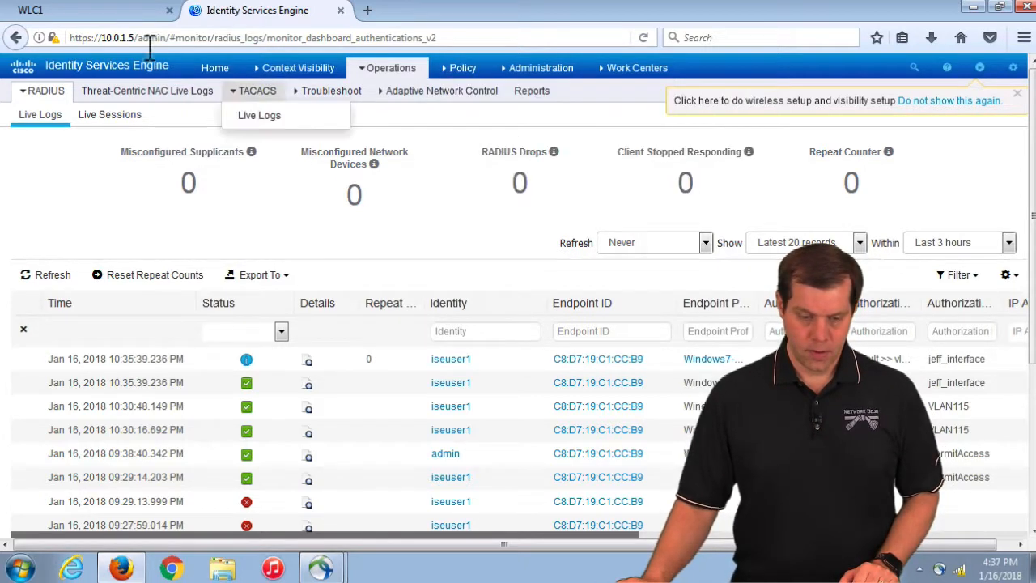
{"action": "left_click", "coordinate": [113, 10]}
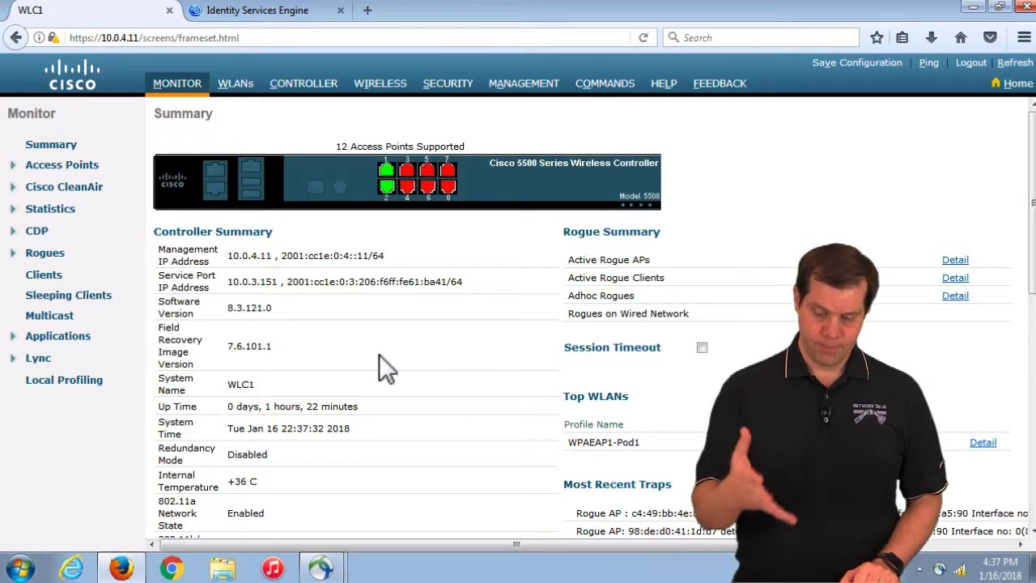
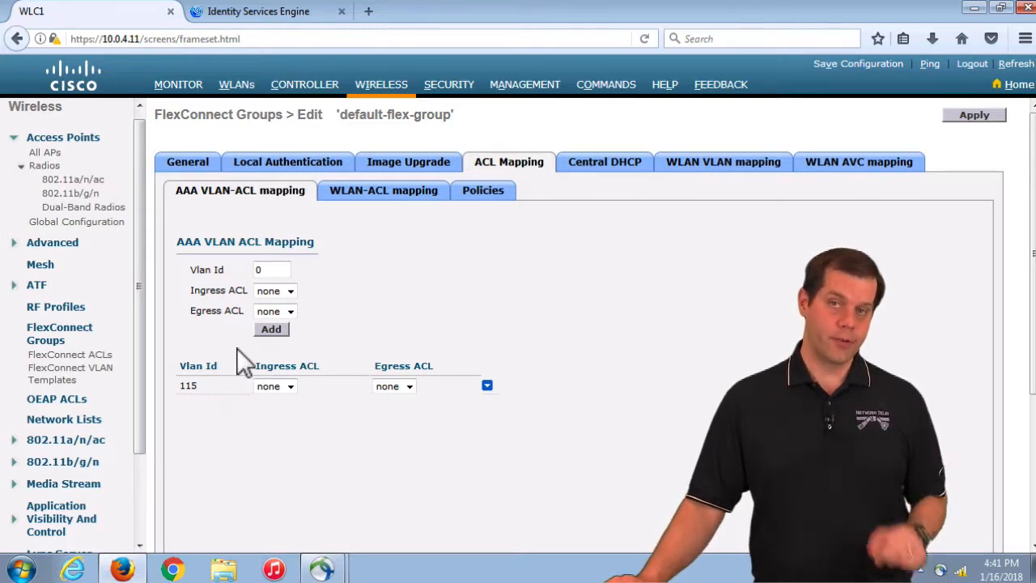
Review the controller interfaces, noting vlan114 on VLAN 114 and vlan115 on VLAN 115
{"action": "left_click", "coordinate": [314, 91]}
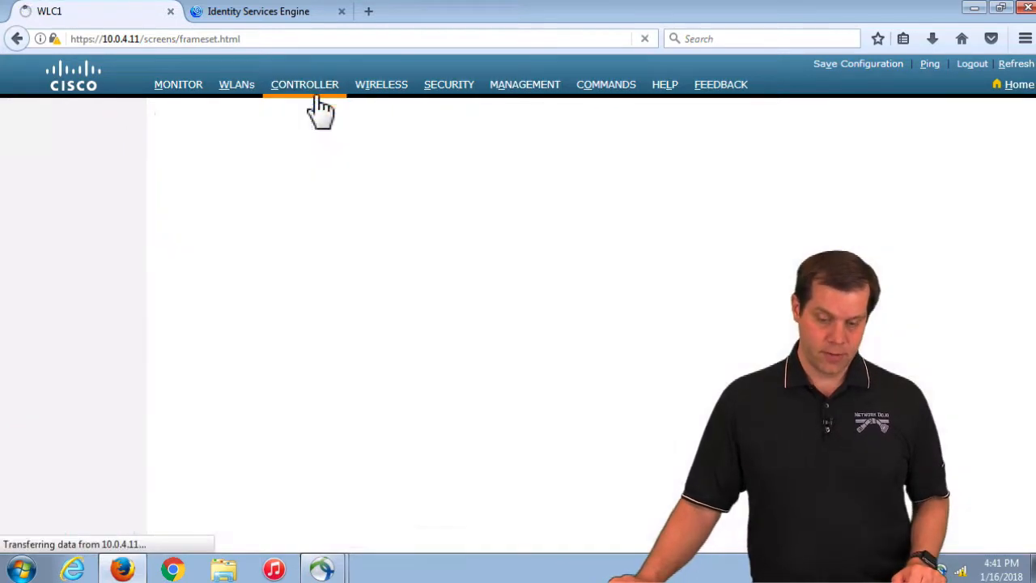
{"action": "left_click", "coordinate": [54, 208]}
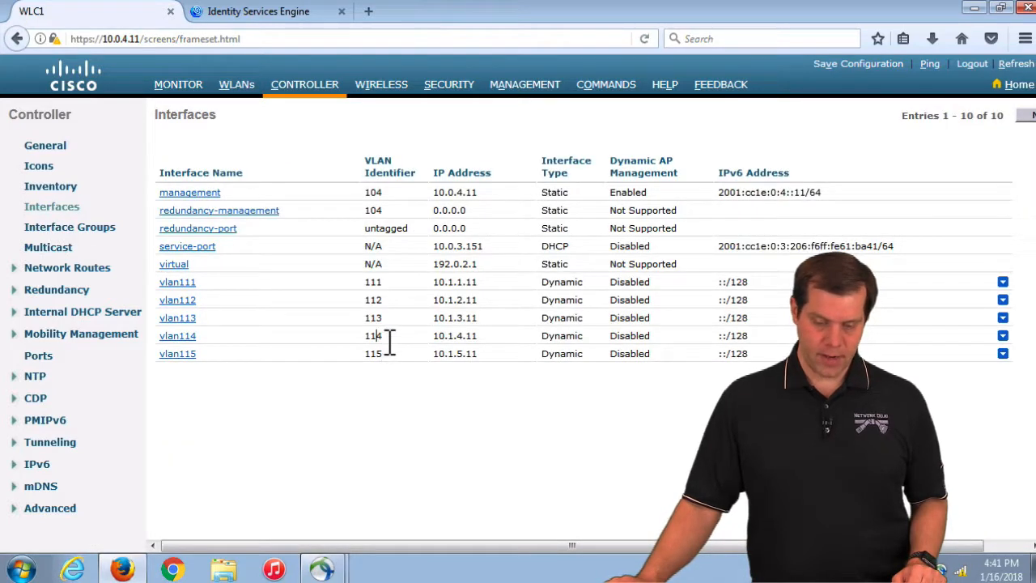
{"action": "left_click_drag", "start_coordinate": [389, 340], "coordinate": [343, 338]}
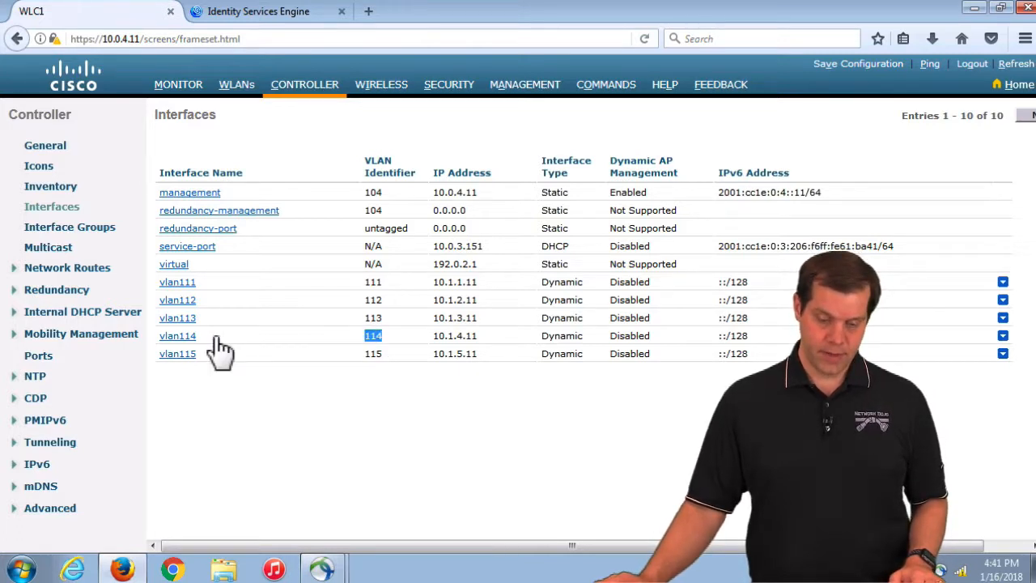
{"action": "left_click", "coordinate": [238, 87]}
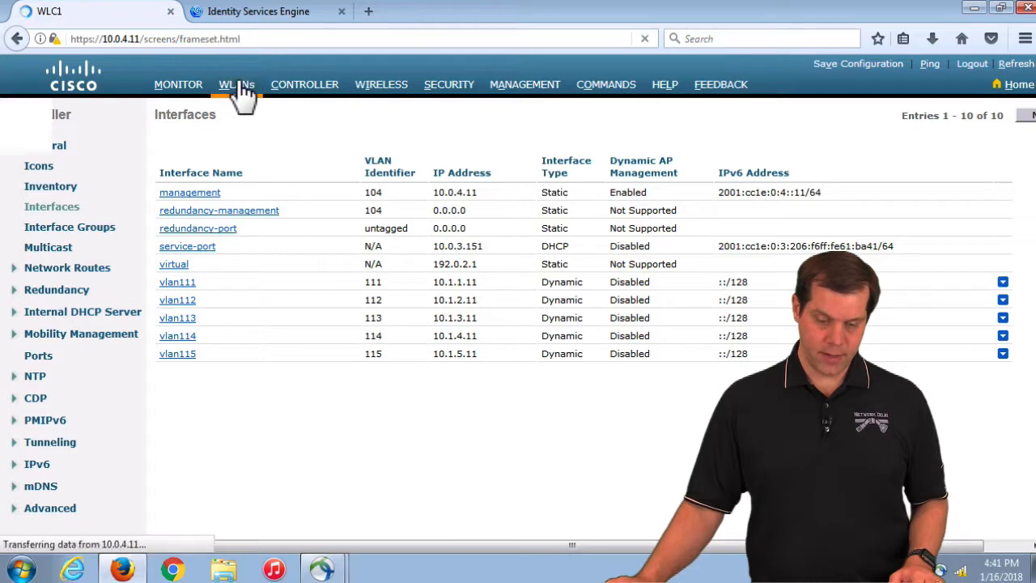
Turn on Vlan based Central Switching in WPAEAP1-Pod1's Advanced settings and apply it
{"action": "left_click", "coordinate": [176, 215]}
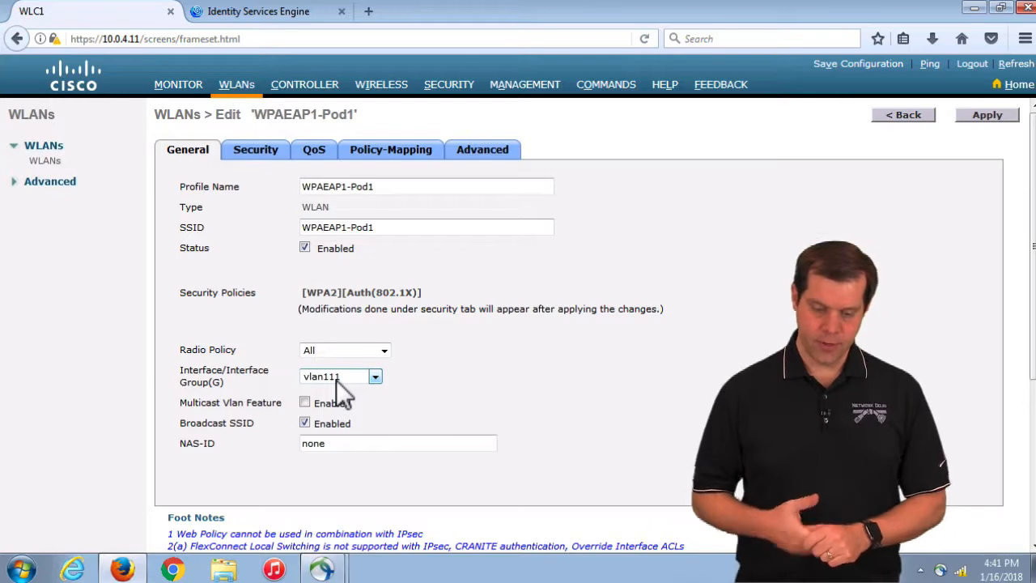
{"action": "left_click", "coordinate": [502, 152]}
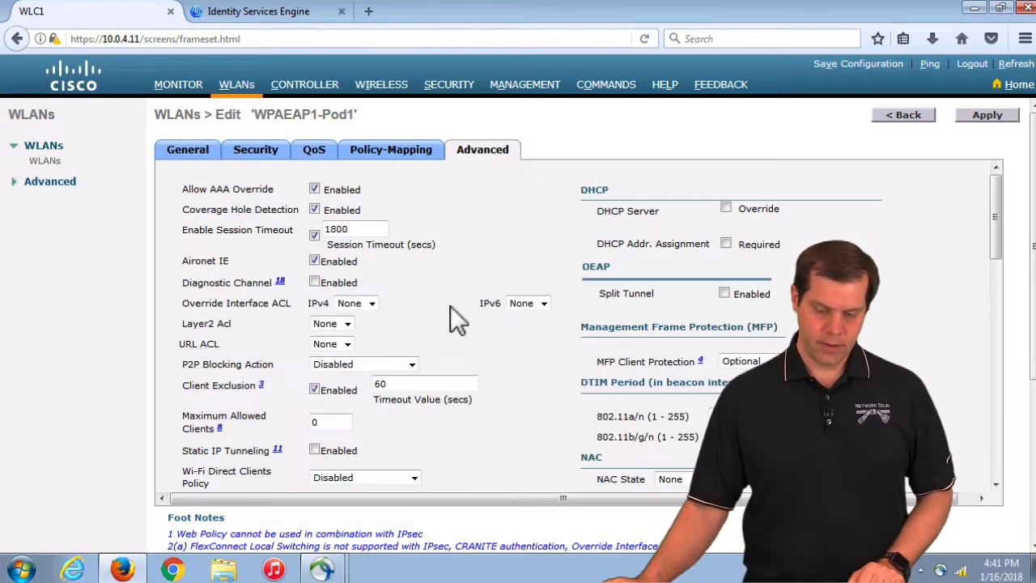
{"action": "scroll", "coordinate": [450, 305], "scroll_direction": "down", "scroll_amount": 10}
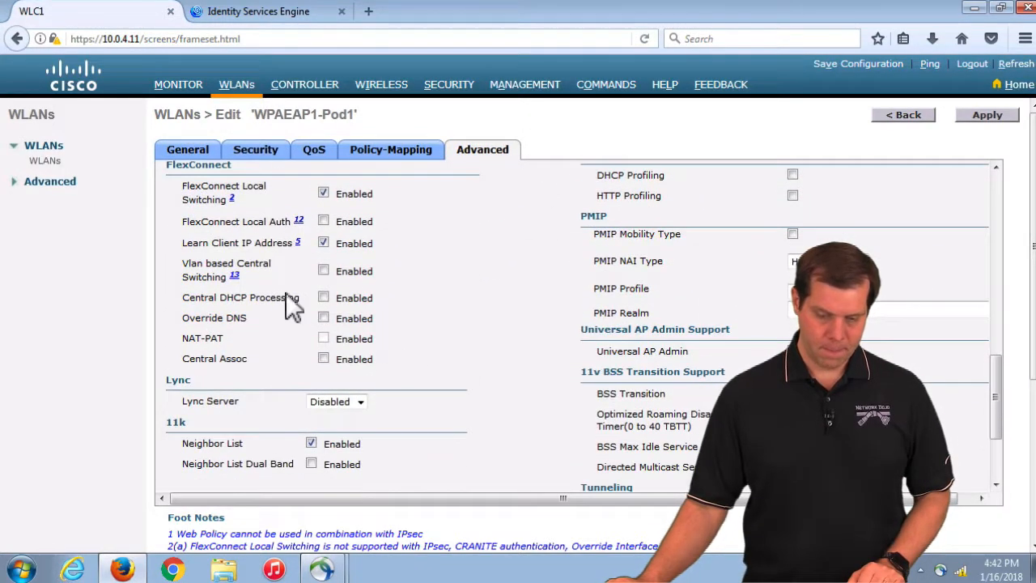
{"action": "left_click", "coordinate": [322, 270]}
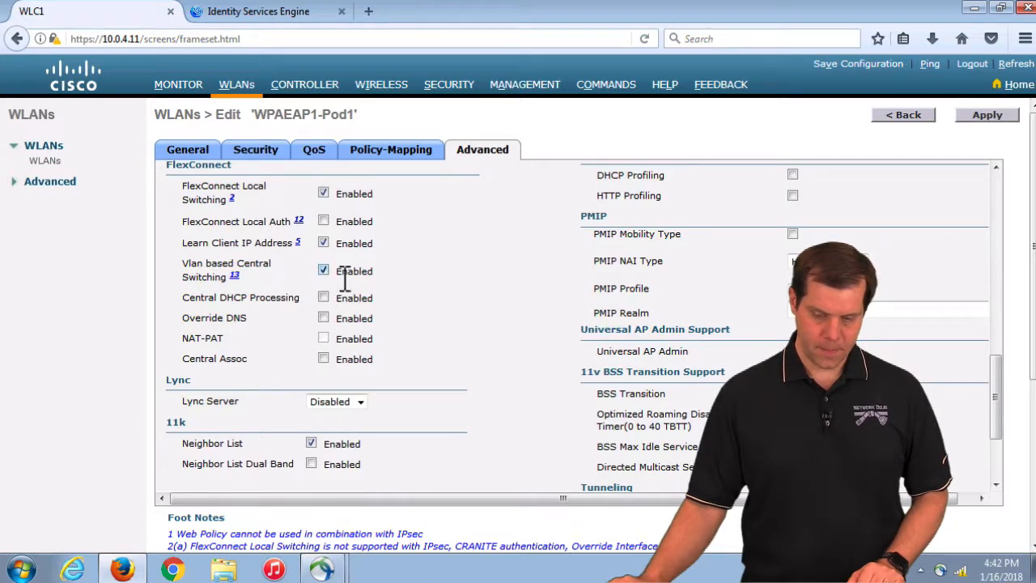
{"action": "left_click", "coordinate": [987, 115]}
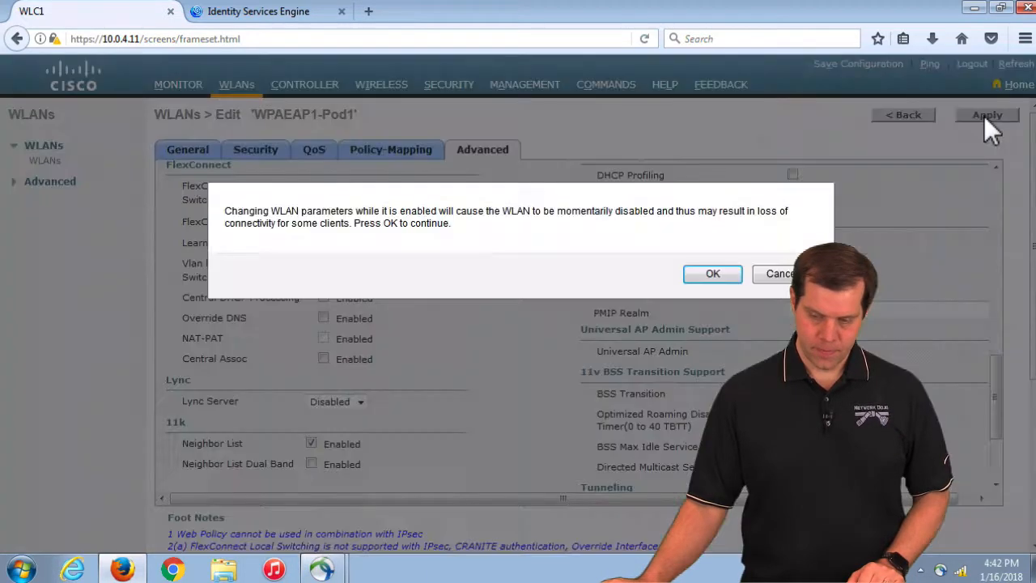
{"action": "left_click", "coordinate": [712, 275]}
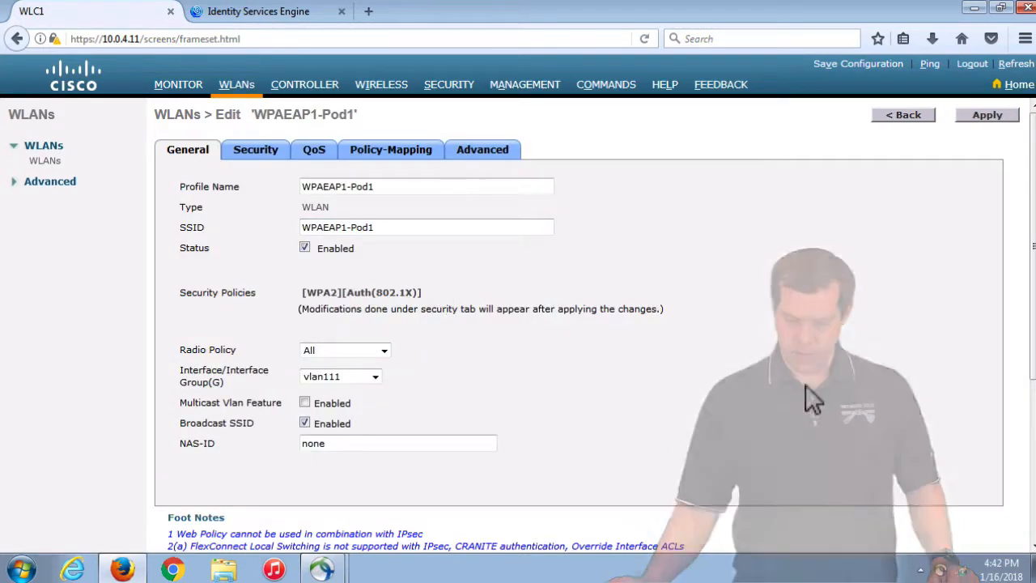
{"action": "scroll", "coordinate": [805, 384], "scroll_direction": "down", "scroll_amount": 3}
Disconnect AnyConnect and reconnect to WPAEAP1-Pod1, getting address 10.1.5.152
{"action": "left_click", "coordinate": [939, 569]}
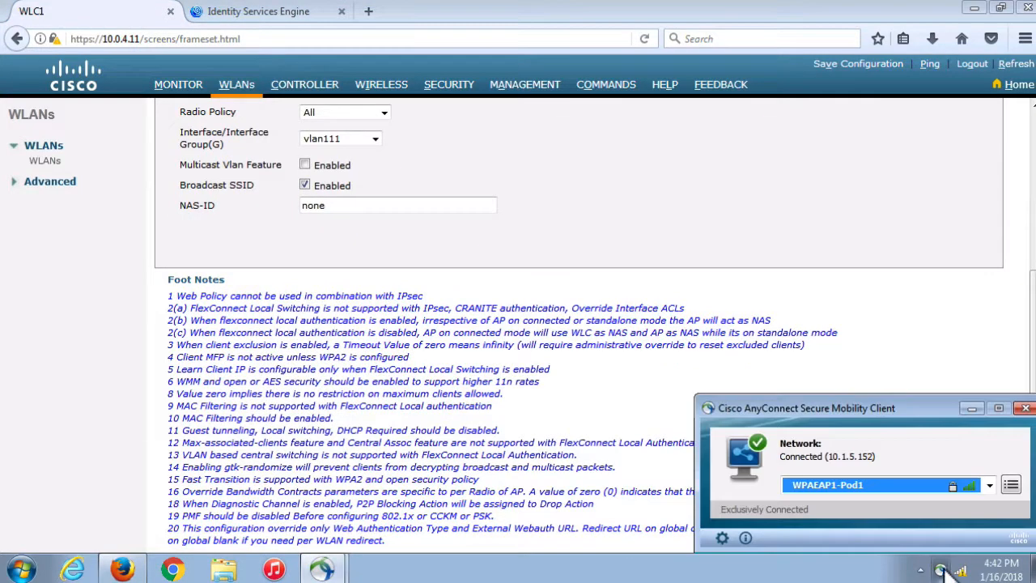
{"action": "left_click", "coordinate": [1011, 486]}
{"action": "left_click", "coordinate": [947, 522]}
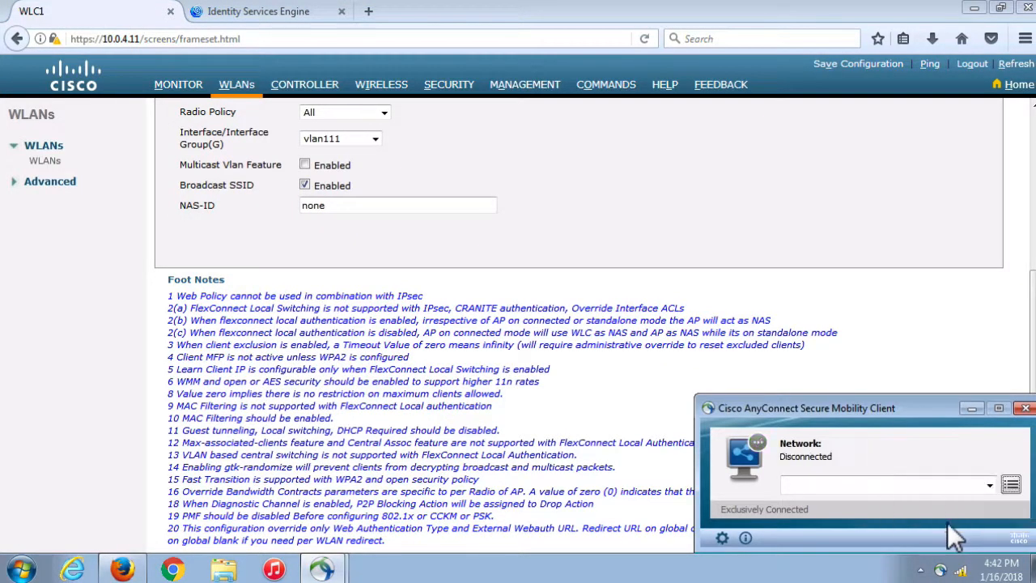
{"action": "left_click", "coordinate": [916, 486]}
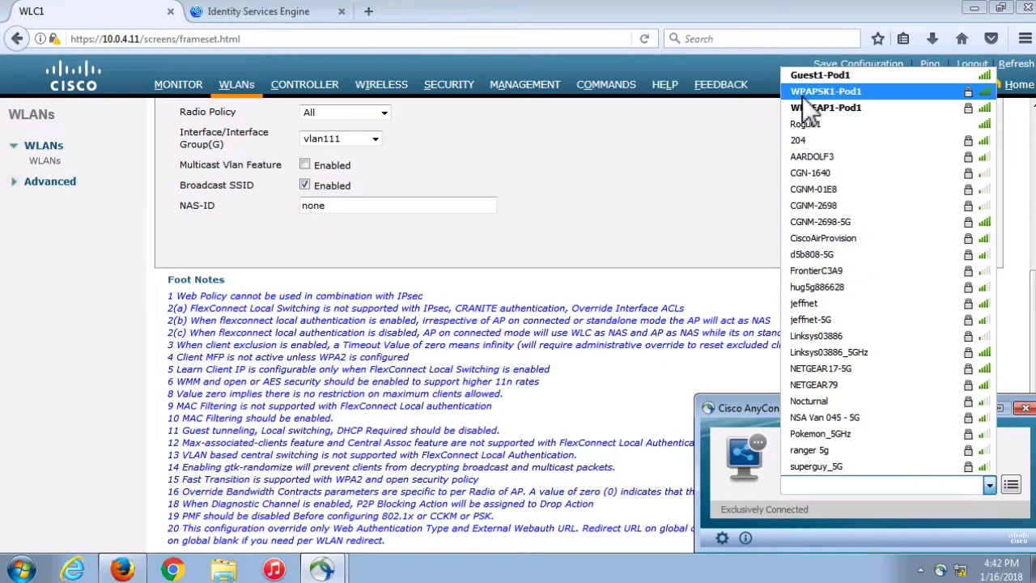
{"action": "left_click", "coordinate": [830, 109]}
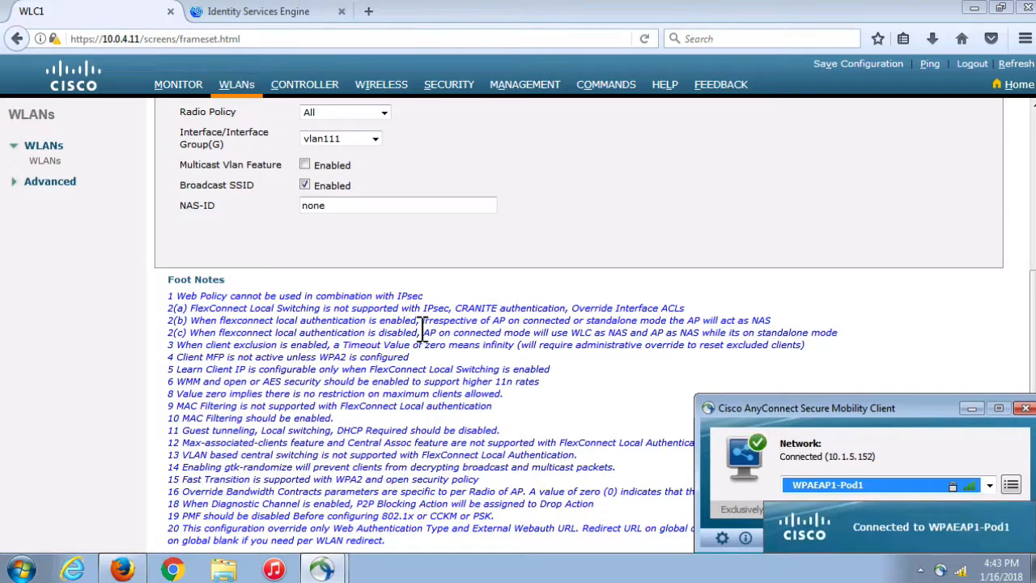
Check the 10.1.5.152 client's details on LAP3: Data Switching Local, Authentication Central
{"action": "left_click", "coordinate": [177, 82]}
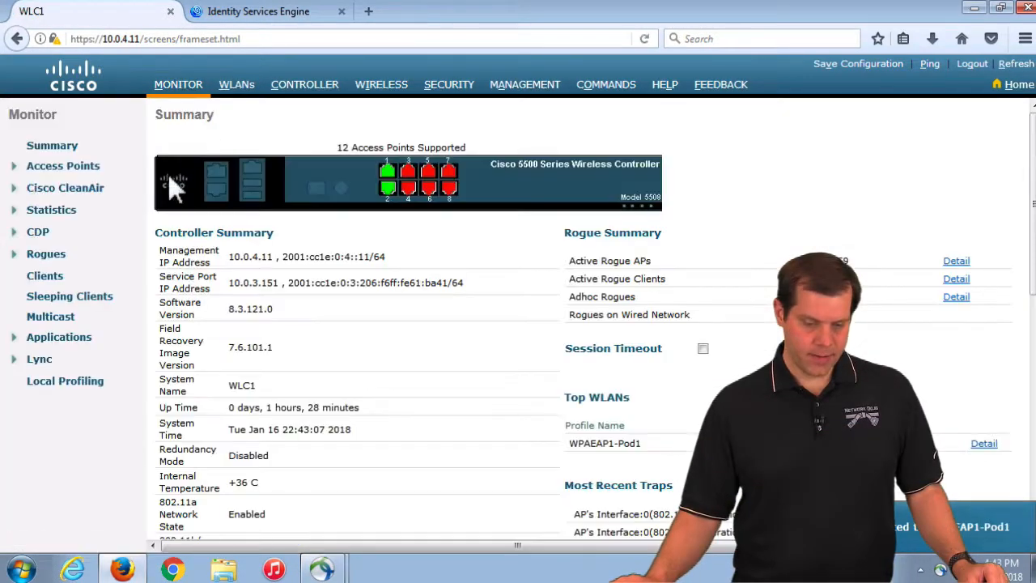
{"action": "left_click", "coordinate": [47, 277]}
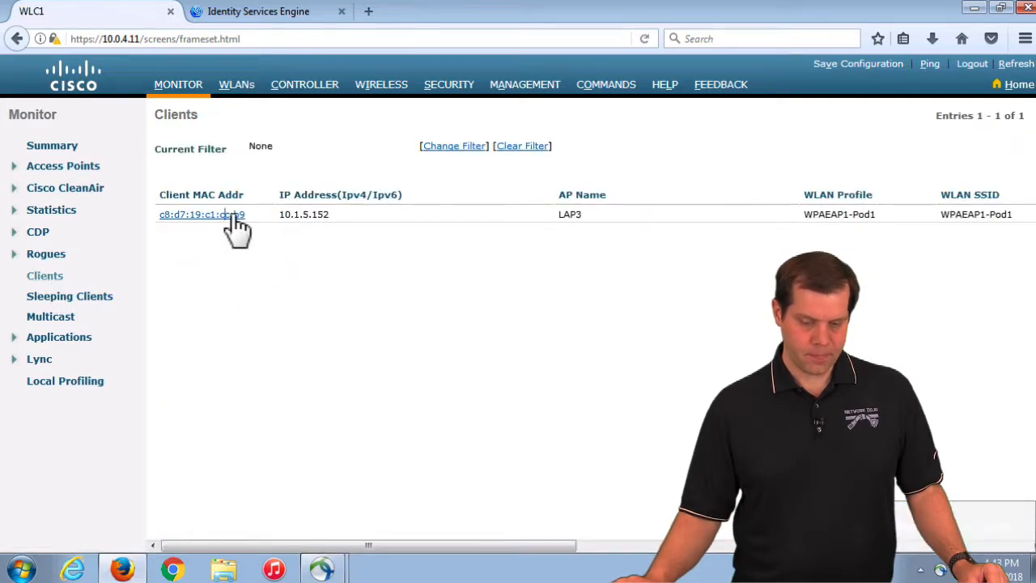
{"action": "left_click", "coordinate": [236, 217]}
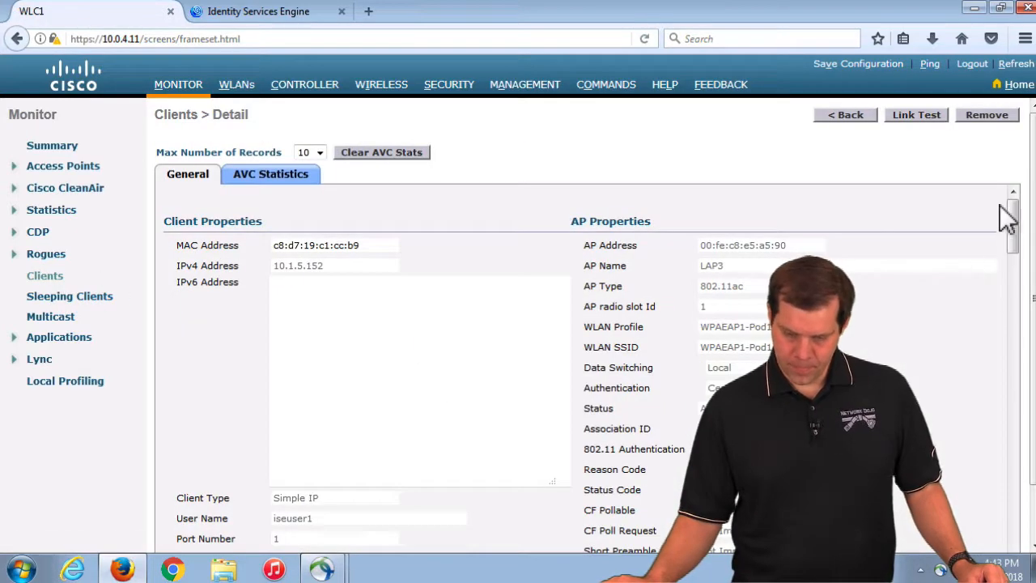
{"action": "left_click_drag", "start_coordinate": [585, 366], "coordinate": [675, 362]}
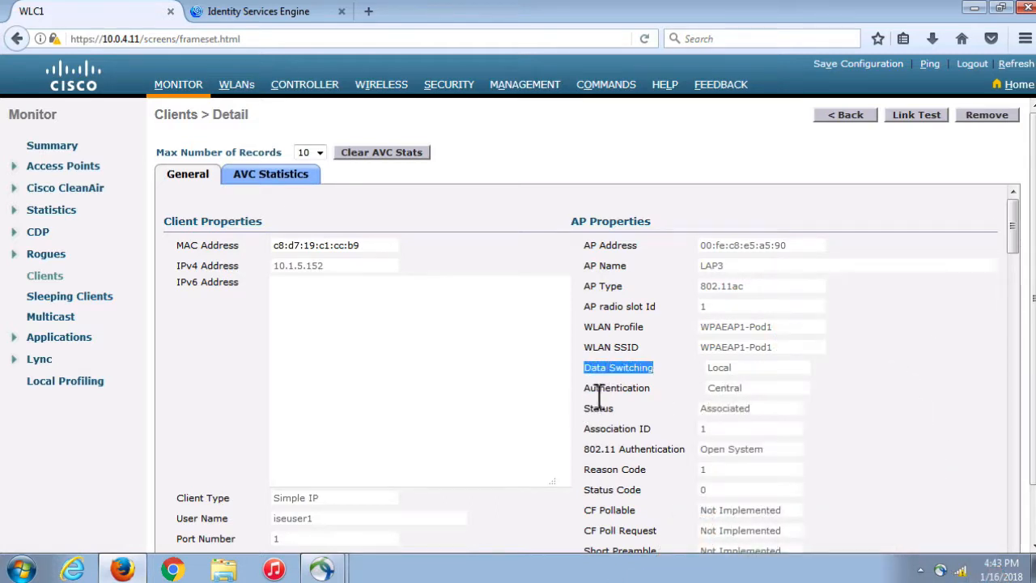
{"action": "left_click_drag", "start_coordinate": [591, 389], "coordinate": [732, 394]}
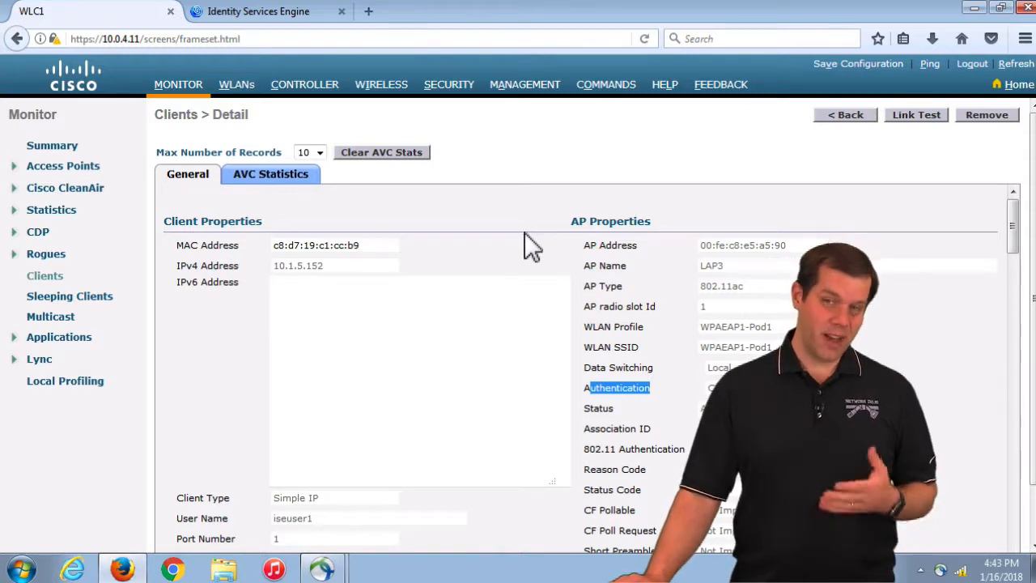
In ISE, go to Policy Elements authorization profiles and start a new profile
{"action": "left_click", "coordinate": [272, 15]}
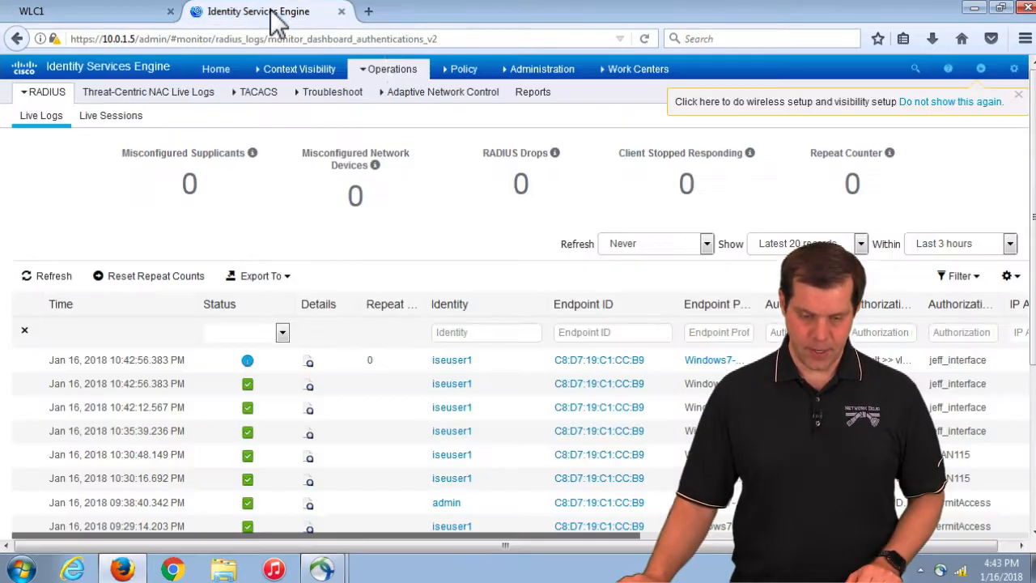
{"action": "mouse_move", "coordinate": [485, 72]}
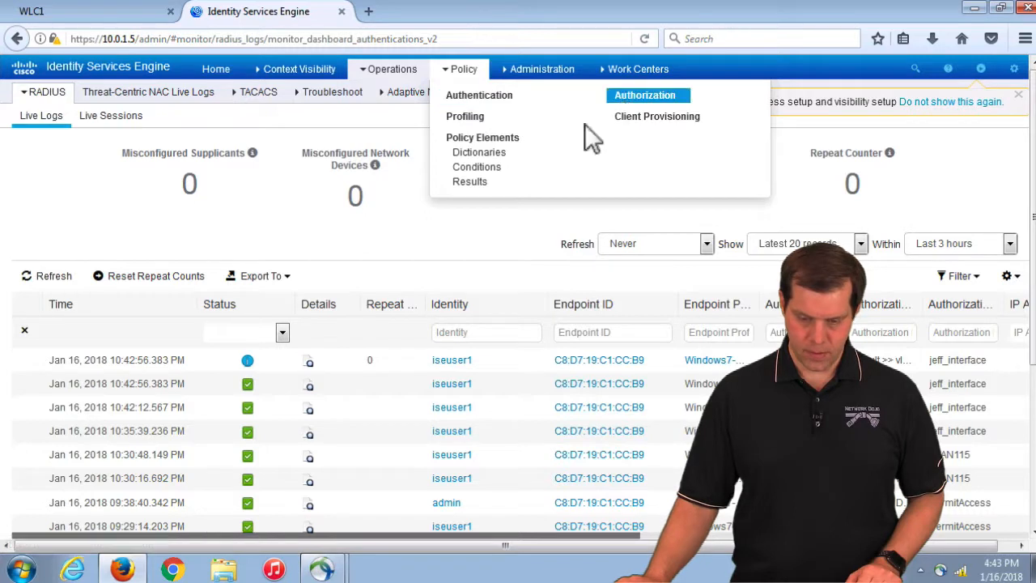
{"action": "left_click", "coordinate": [468, 182]}
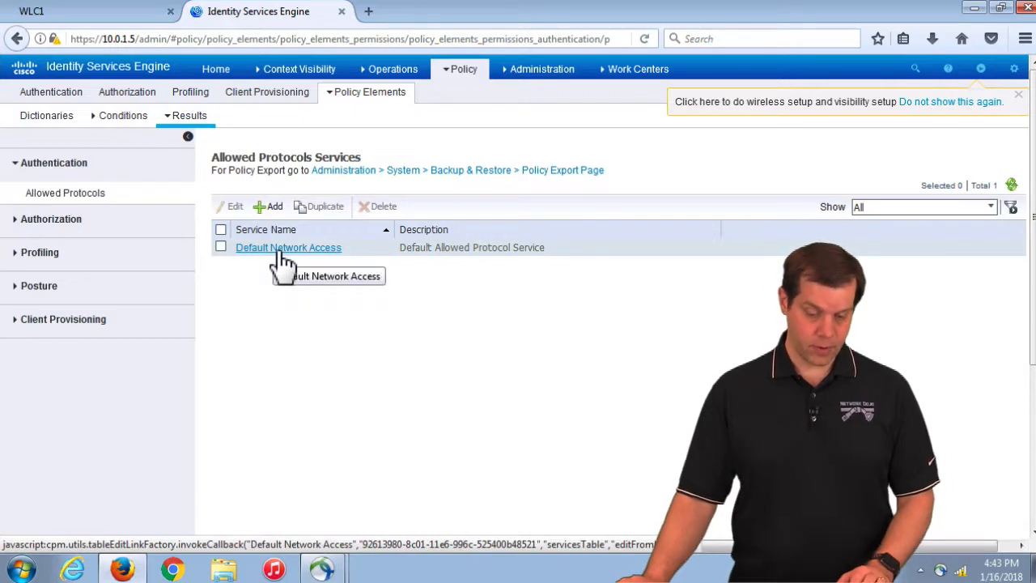
{"action": "left_click", "coordinate": [51, 219]}
{"action": "left_click", "coordinate": [74, 237]}
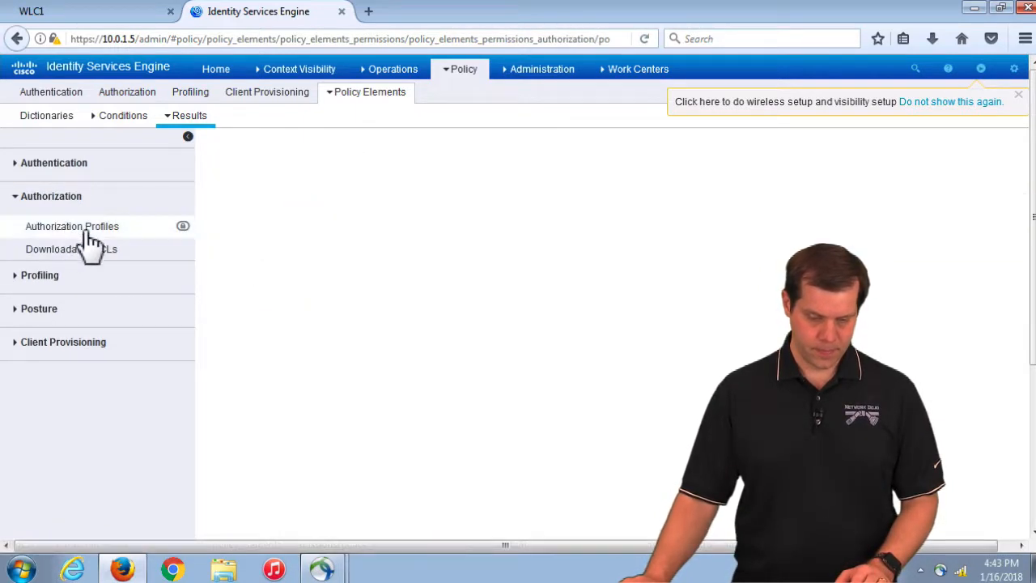
{"action": "left_click", "coordinate": [283, 216]}
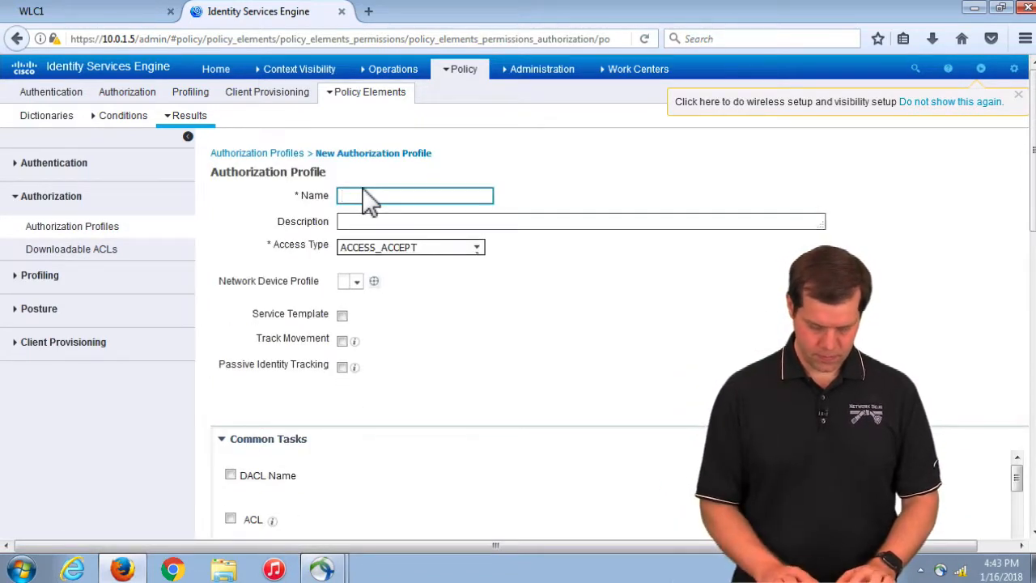
Name the profile, assign VLAN ID 114, and submit it
{"action": "type", "text": "VLAN10"}
{"action": "scroll", "coordinate": [292, 433], "scroll_direction": "down", "scroll_amount": 3}
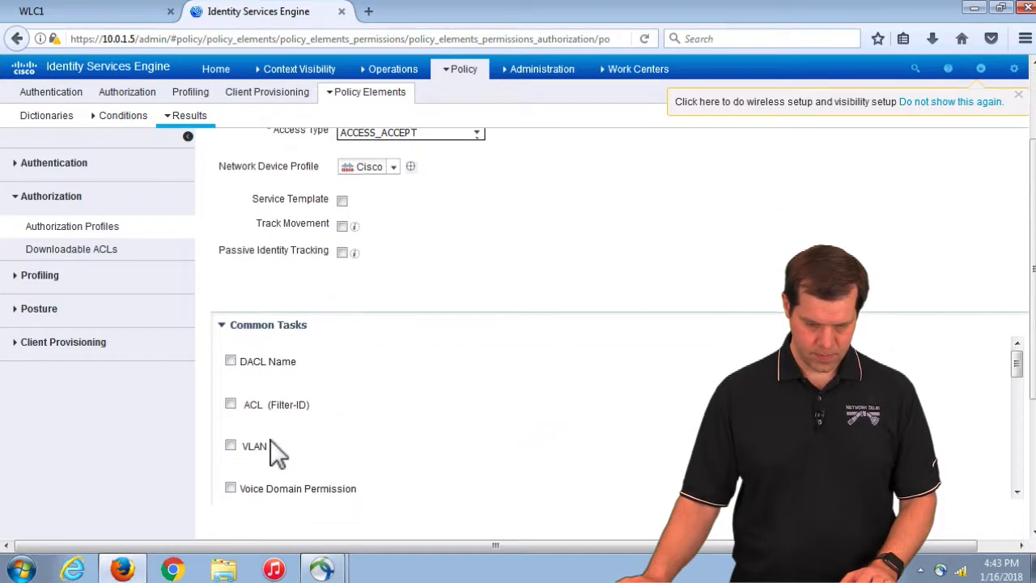
{"action": "left_click", "coordinate": [231, 445]}
{"action": "left_click", "coordinate": [688, 449]}
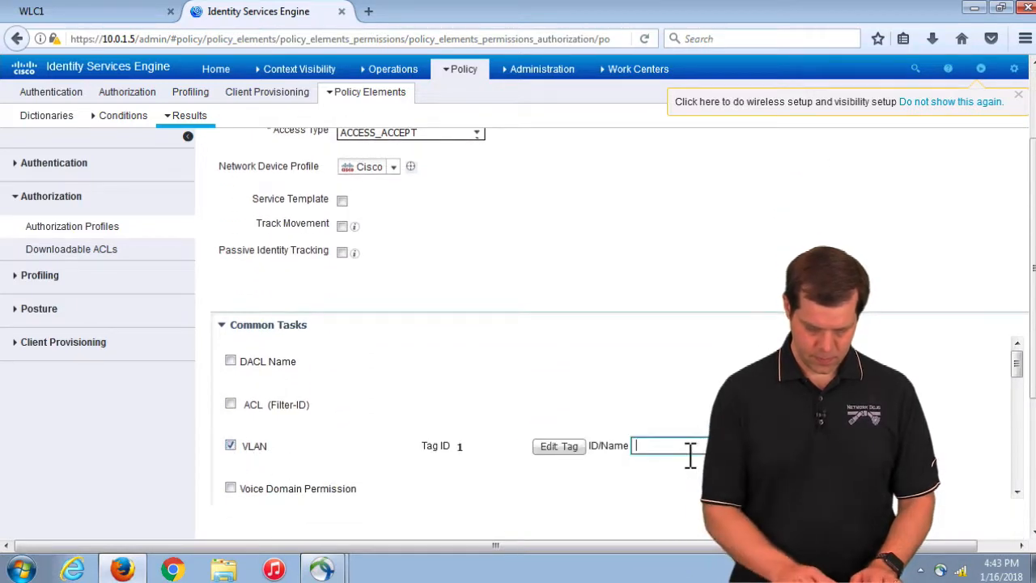
{"action": "type", "text": "114"}
{"action": "scroll", "coordinate": [478, 465], "scroll_direction": "down", "scroll_amount": 5}
{"action": "scroll", "coordinate": [478, 465], "scroll_direction": "down", "scroll_amount": 3}
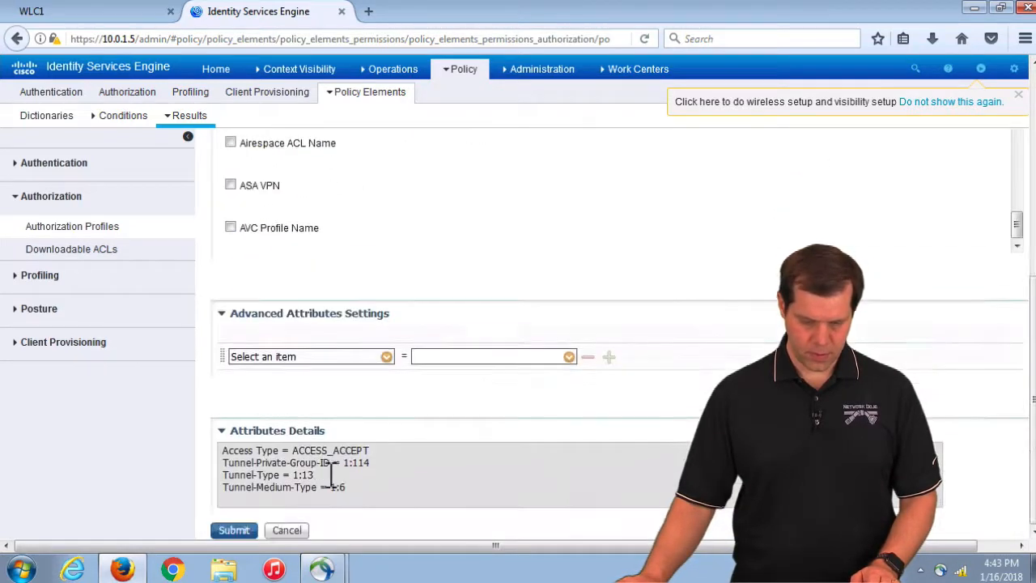
{"action": "left_click", "coordinate": [234, 530]}
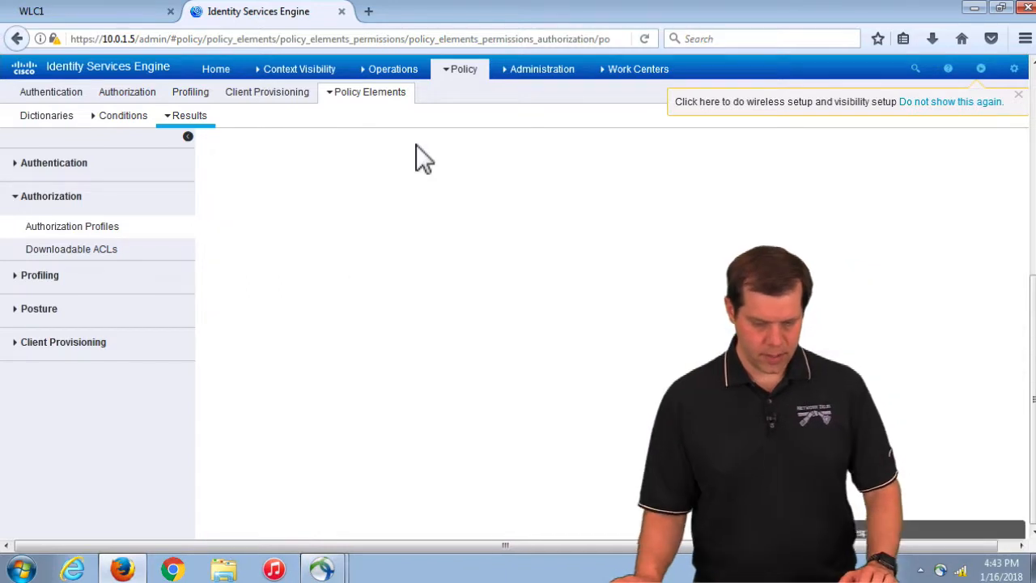
Change the vlan115 rule's permission from jeff_interface to Standard > VLAN114 and save the policy
{"action": "mouse_move", "coordinate": [474, 79]}
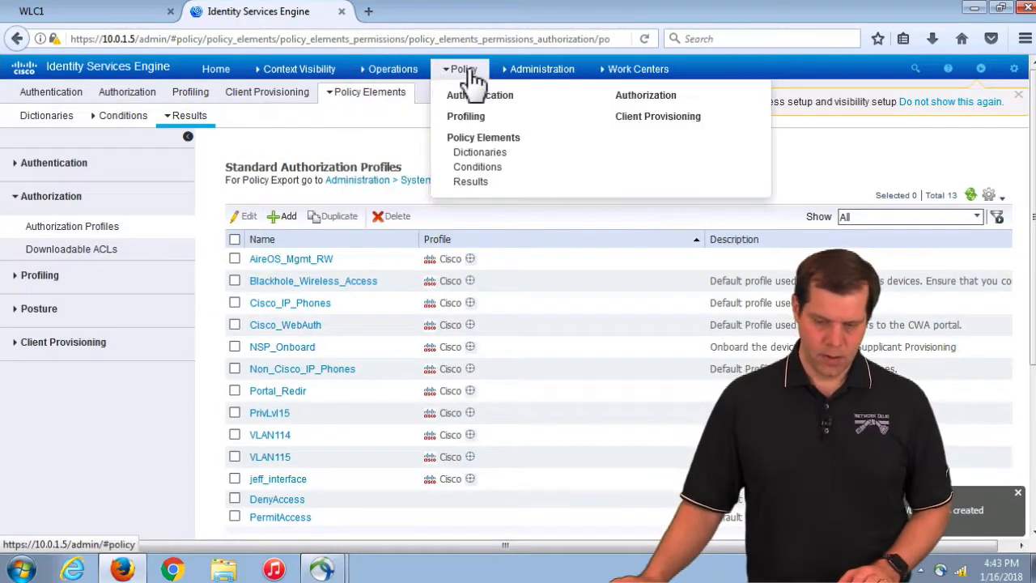
{"action": "left_click", "coordinate": [666, 97]}
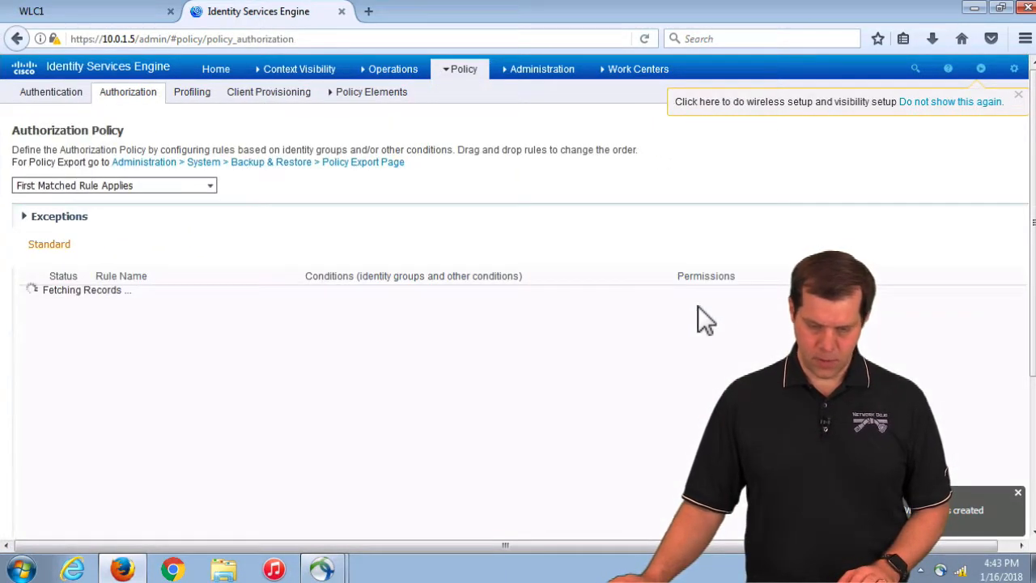
{"action": "left_click", "coordinate": [959, 300]}
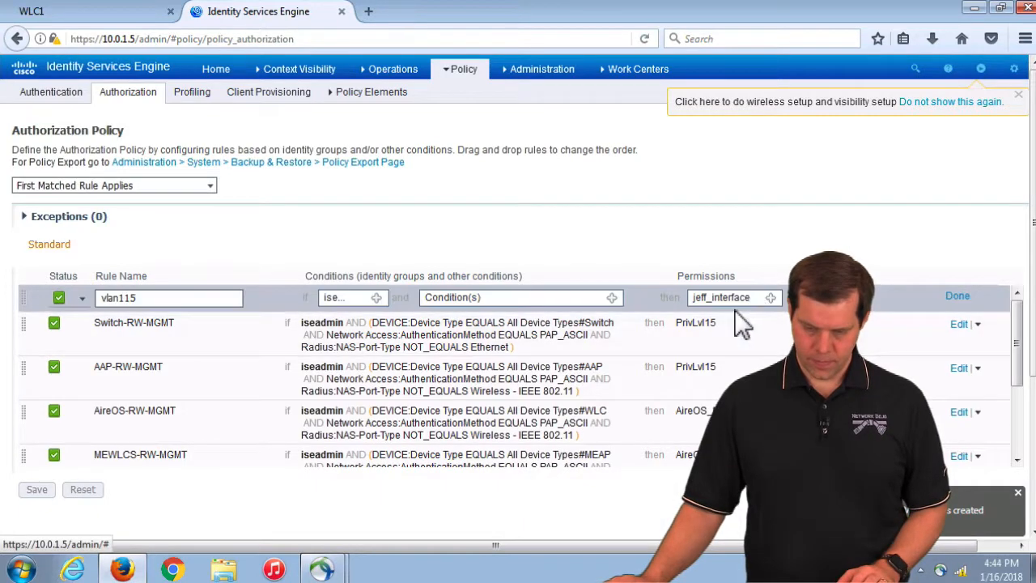
{"action": "left_click", "coordinate": [771, 298]}
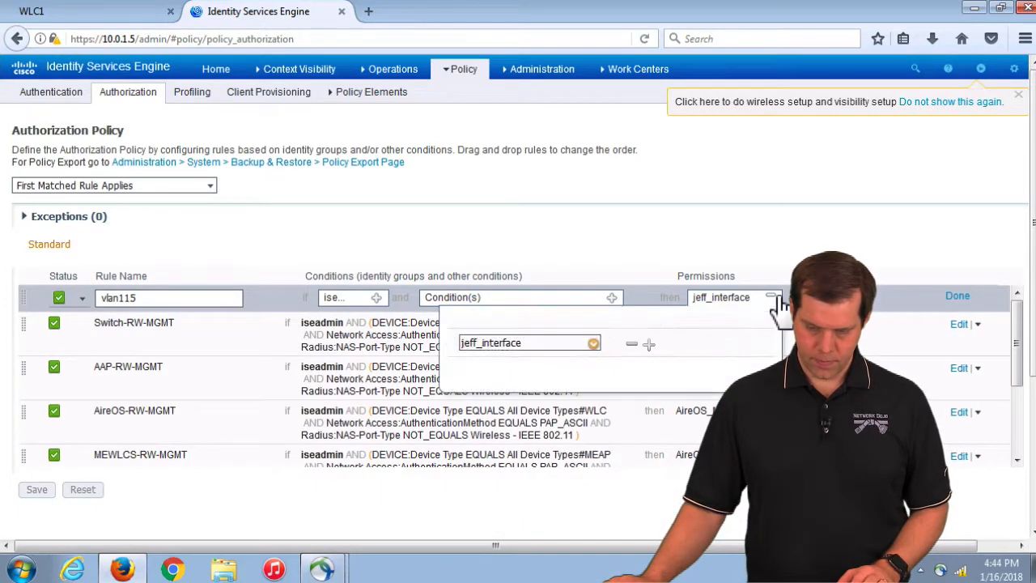
{"action": "left_click", "coordinate": [593, 343]}
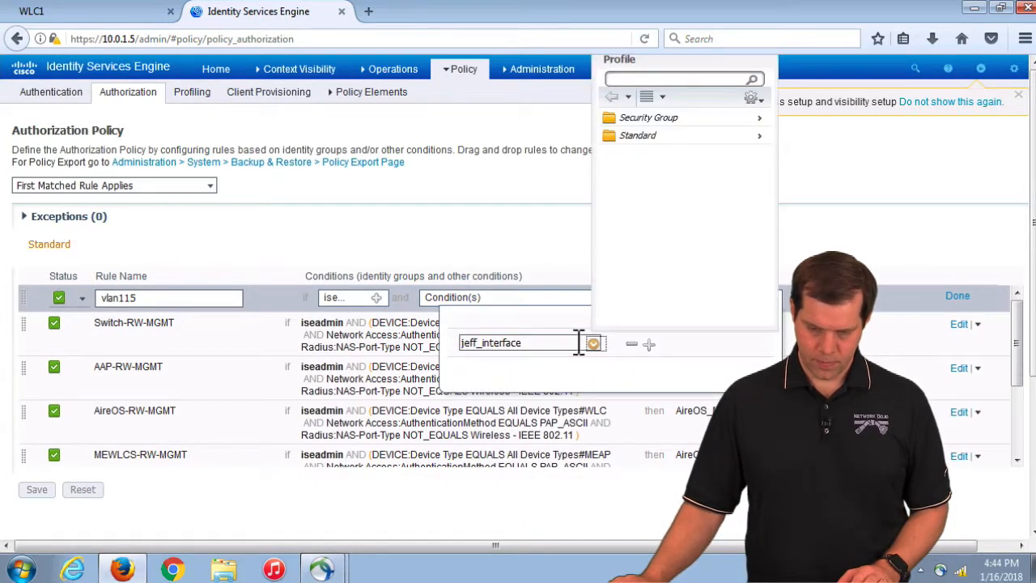
{"action": "left_click", "coordinate": [635, 135]}
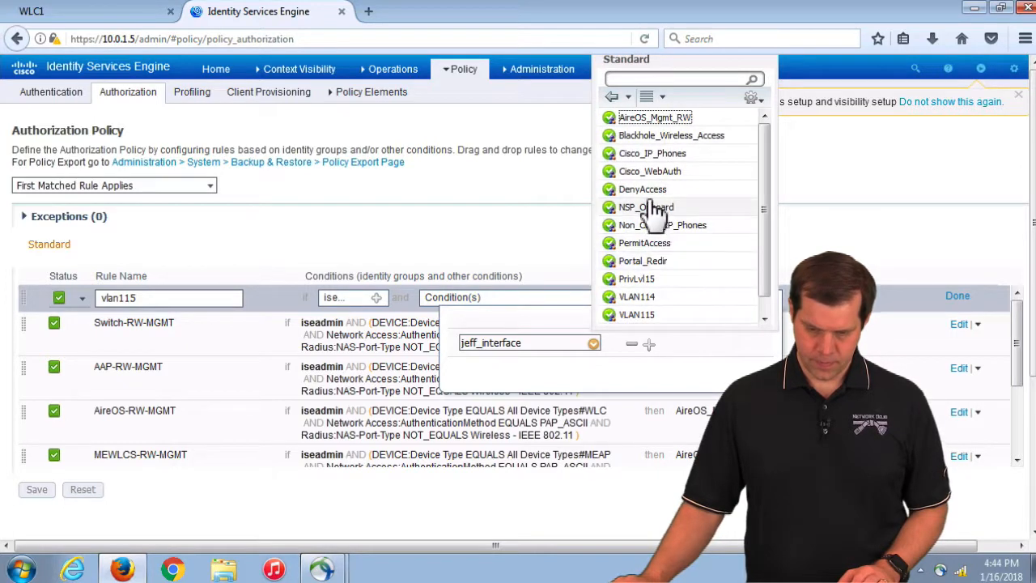
{"action": "left_click", "coordinate": [637, 296]}
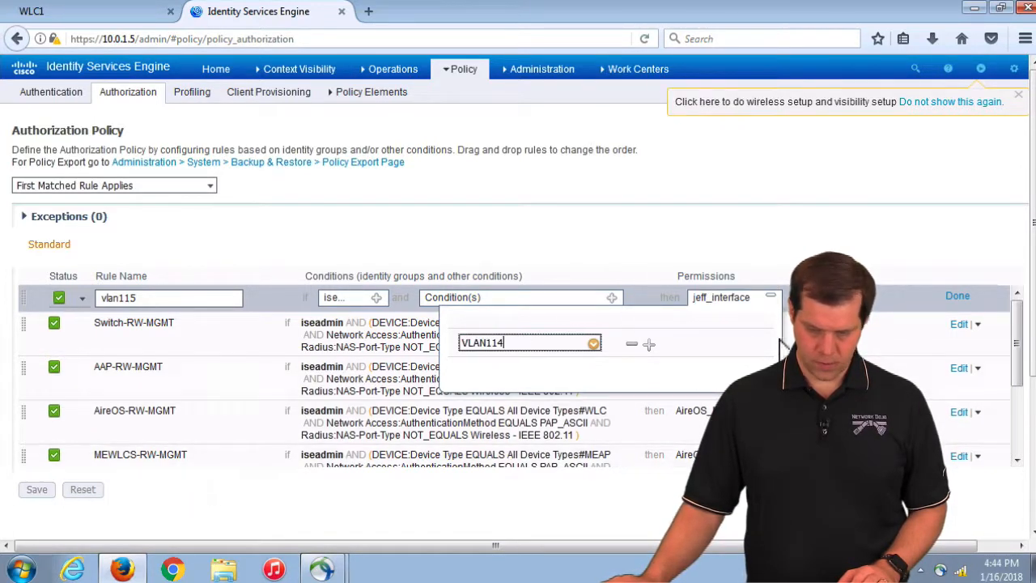
{"action": "left_click", "coordinate": [959, 296]}
{"action": "left_click", "coordinate": [37, 489]}
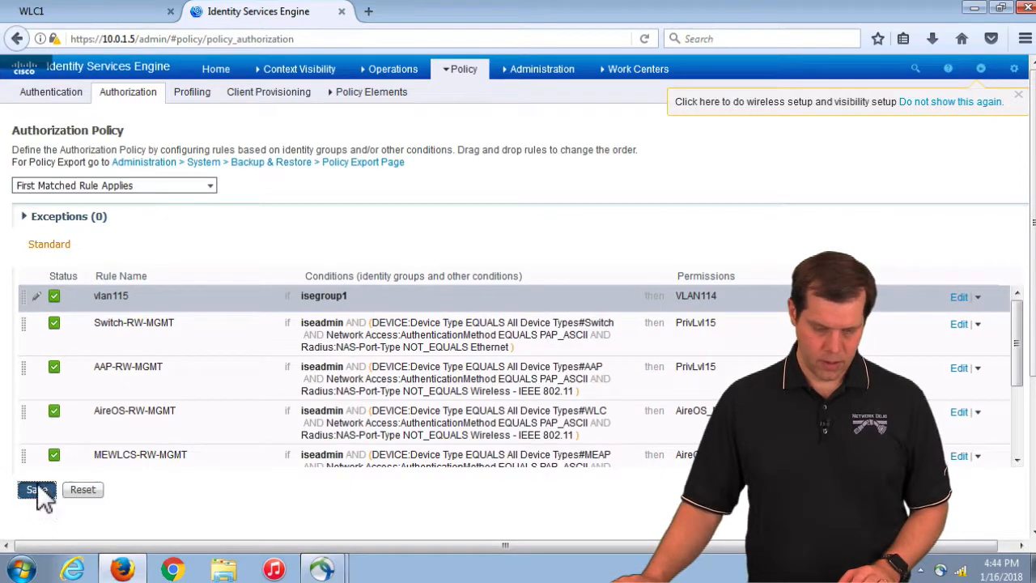
Disconnect the AnyConnect client from the wireless network
{"action": "left_click", "coordinate": [940, 571]}
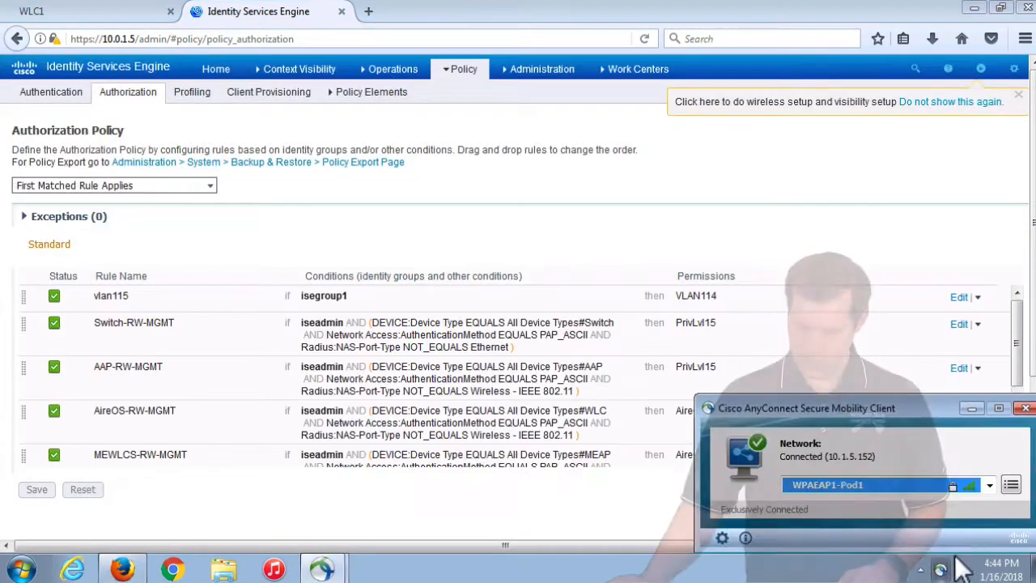
{"action": "left_click", "coordinate": [1010, 484]}
{"action": "left_click", "coordinate": [957, 520]}
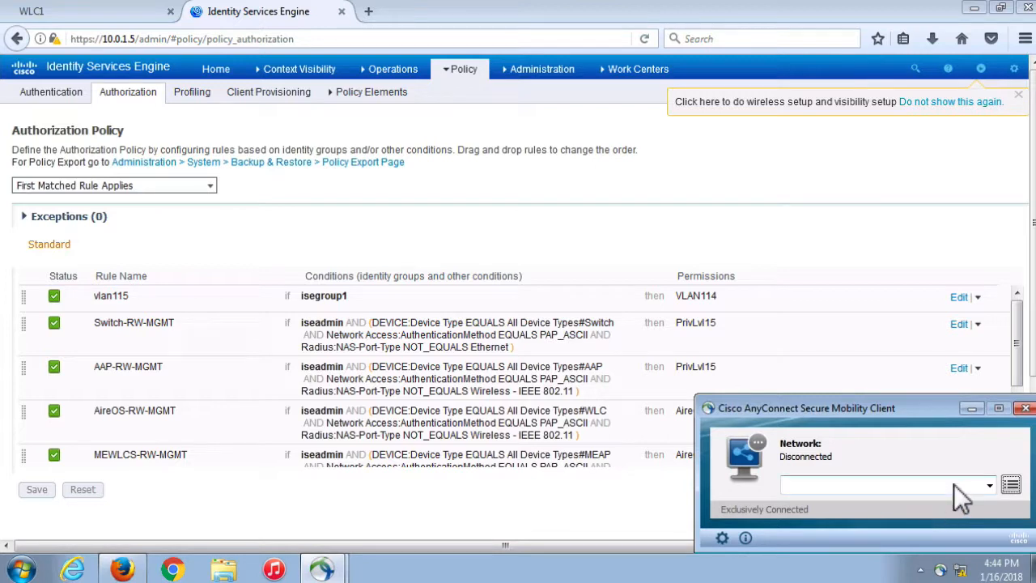
Select WPAEAP1-Pod1 from AnyConnect's network list to reconnect
{"action": "left_click", "coordinate": [953, 484]}
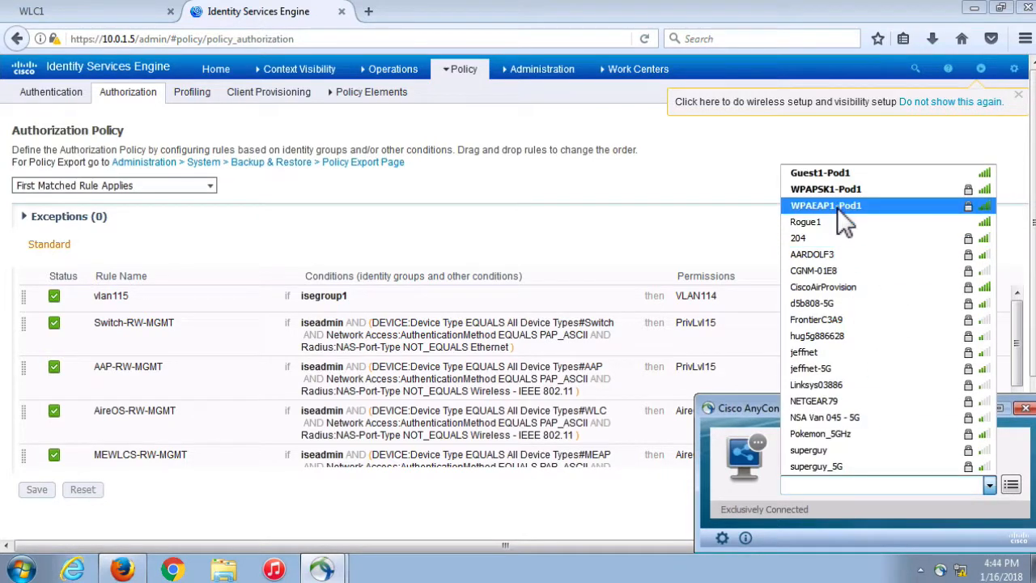
{"action": "left_click", "coordinate": [837, 207]}
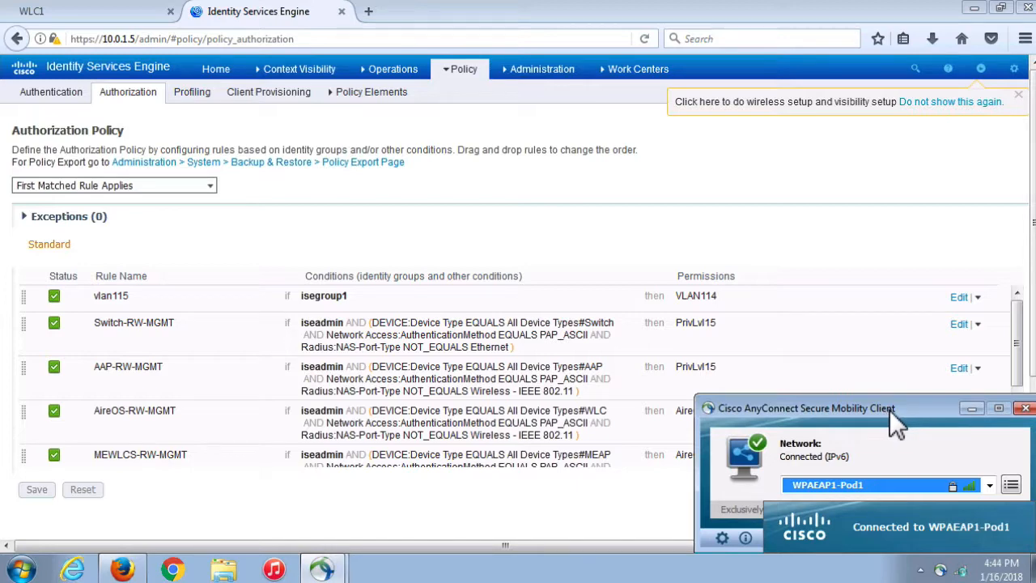
On WLC1, inspect the client's details and confirm it is at 10.1.4.151 on vlan114
{"action": "left_click", "coordinate": [81, 16]}
{"action": "left_click", "coordinate": [44, 276]}
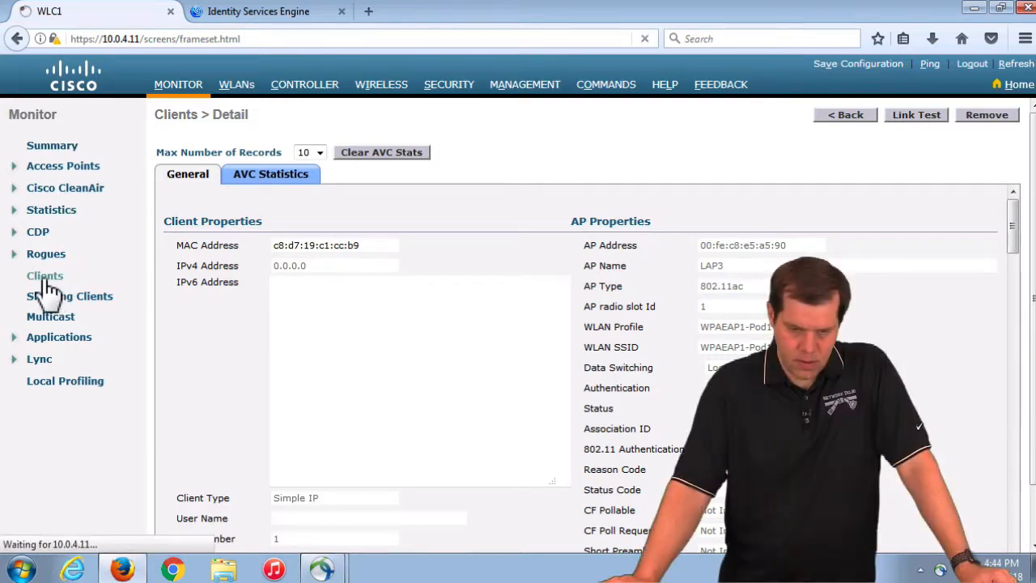
{"action": "left_click", "coordinate": [204, 215]}
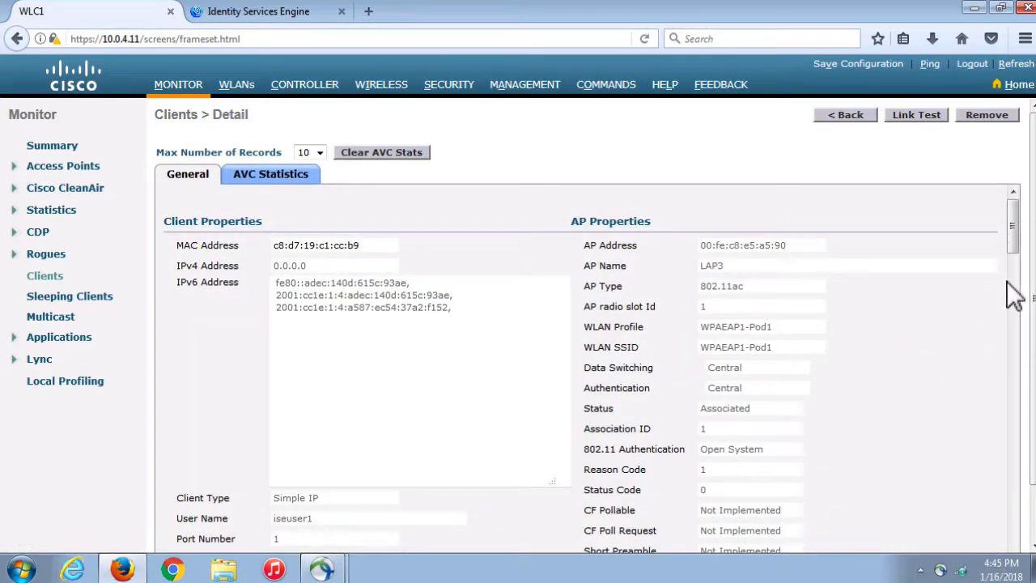
{"action": "left_click_drag", "start_coordinate": [1011, 220], "coordinate": [1012, 282]}
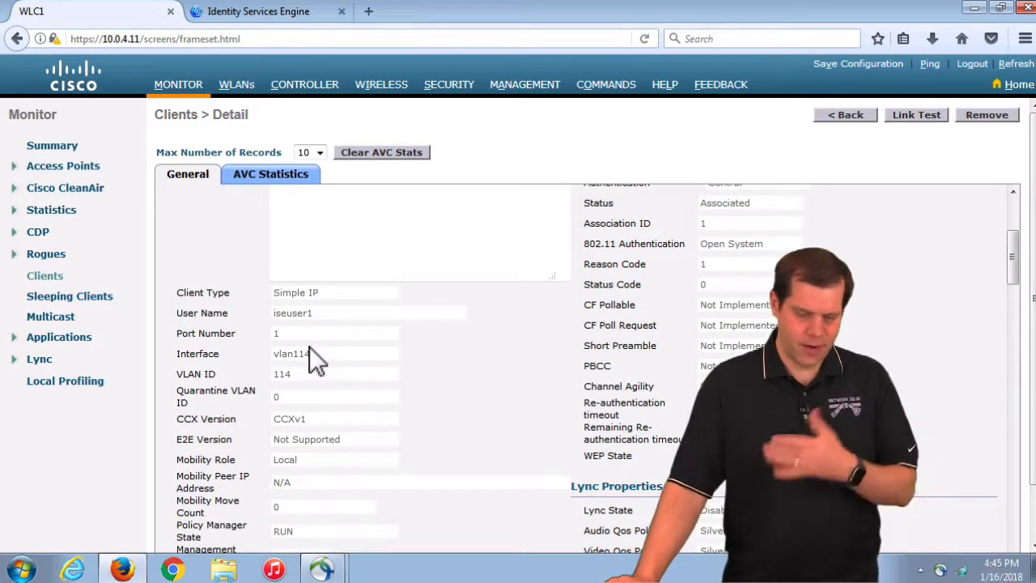
{"action": "left_click", "coordinate": [46, 278]}
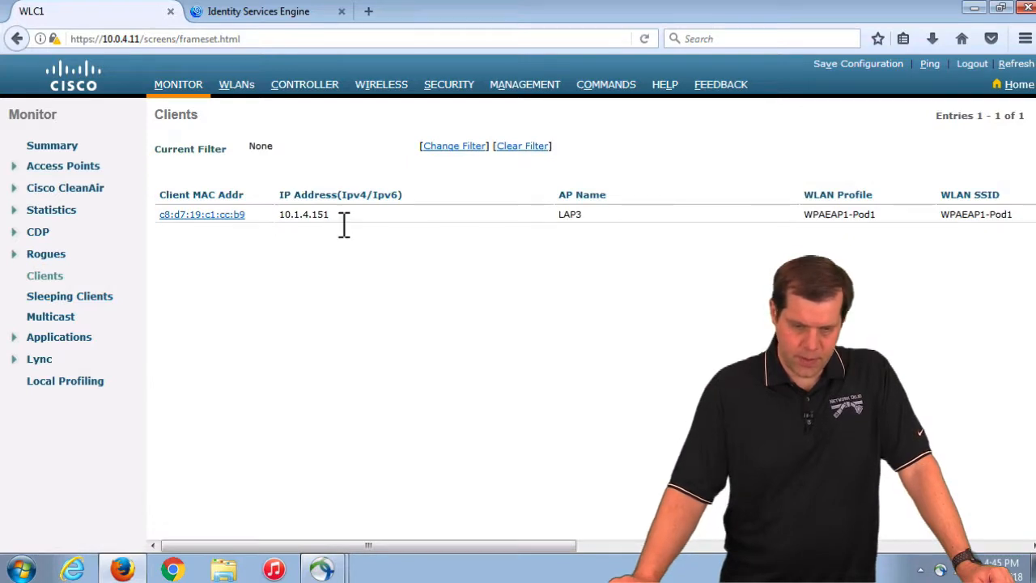
{"action": "left_click_drag", "start_coordinate": [341, 218], "coordinate": [281, 217]}
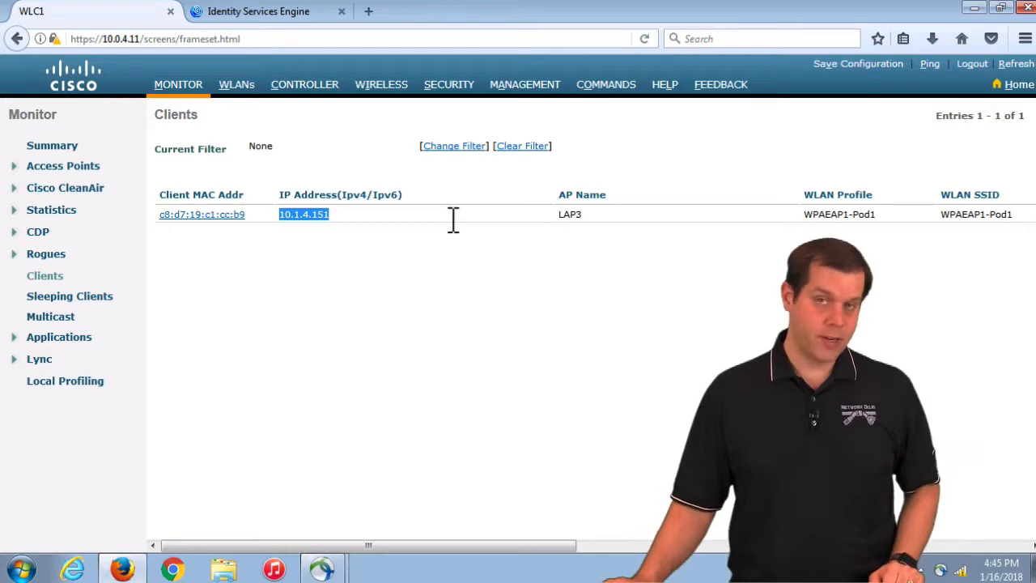
Return to ISE's authorization profiles list and start adding a new profile
{"action": "left_click", "coordinate": [287, 14]}
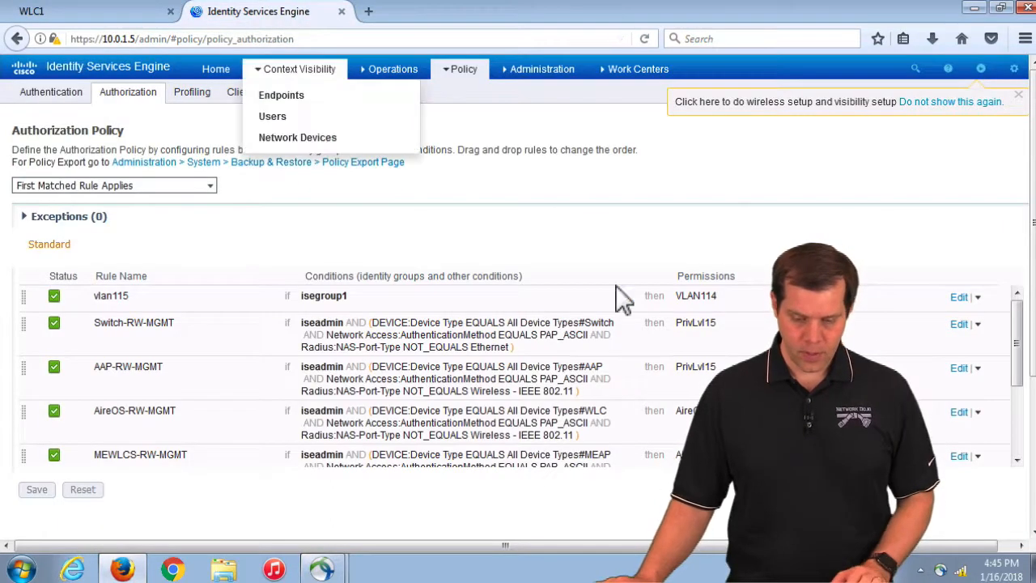
{"action": "mouse_move", "coordinate": [469, 77]}
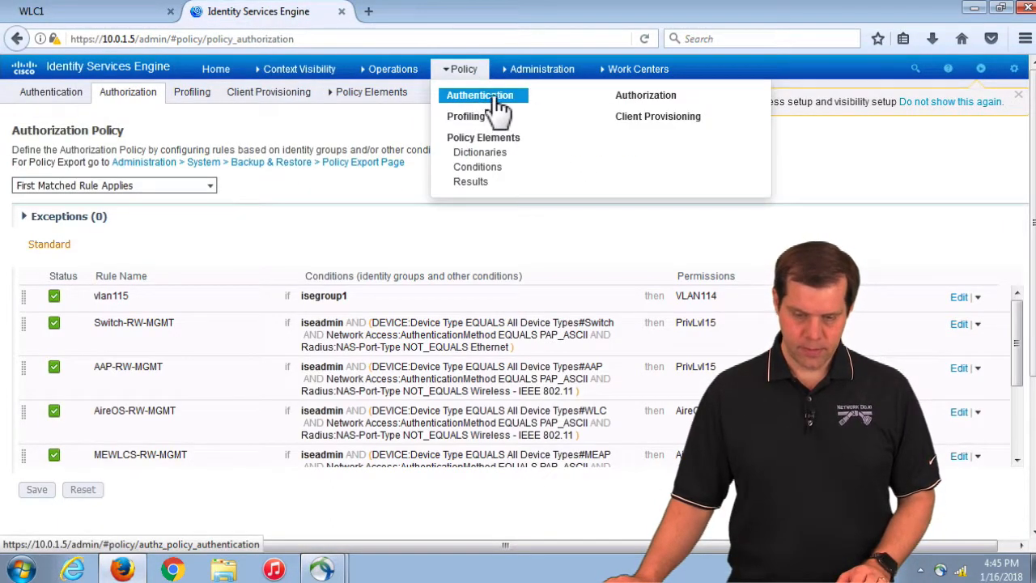
{"action": "left_click", "coordinate": [457, 183]}
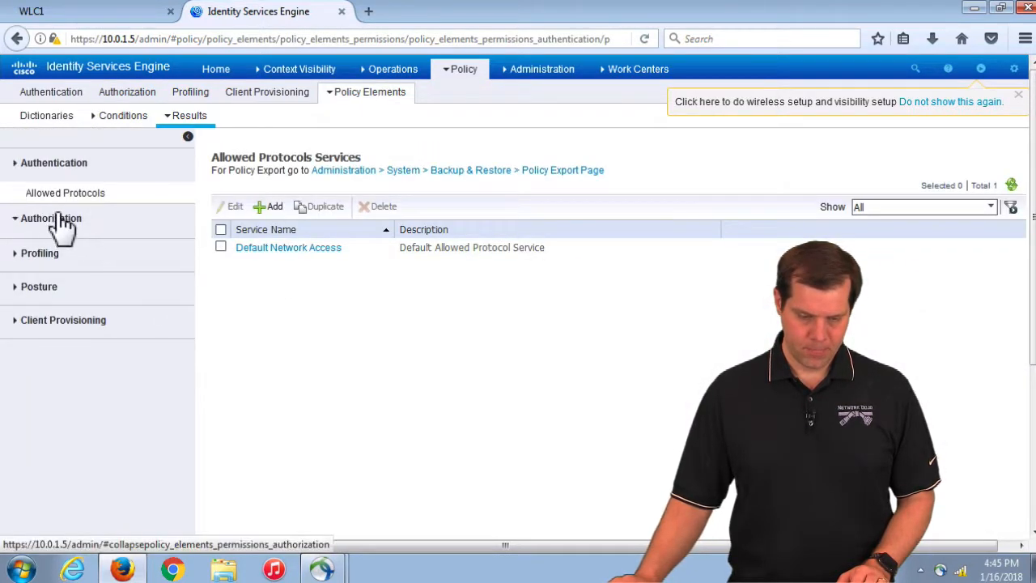
{"action": "left_click", "coordinate": [57, 219]}
{"action": "left_click", "coordinate": [57, 226]}
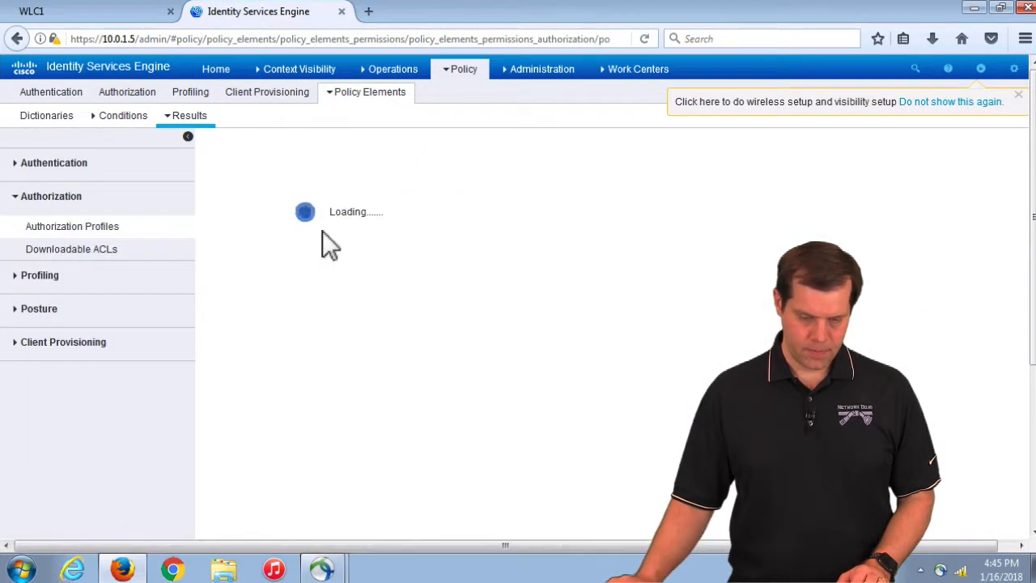
{"action": "left_click", "coordinate": [291, 218]}
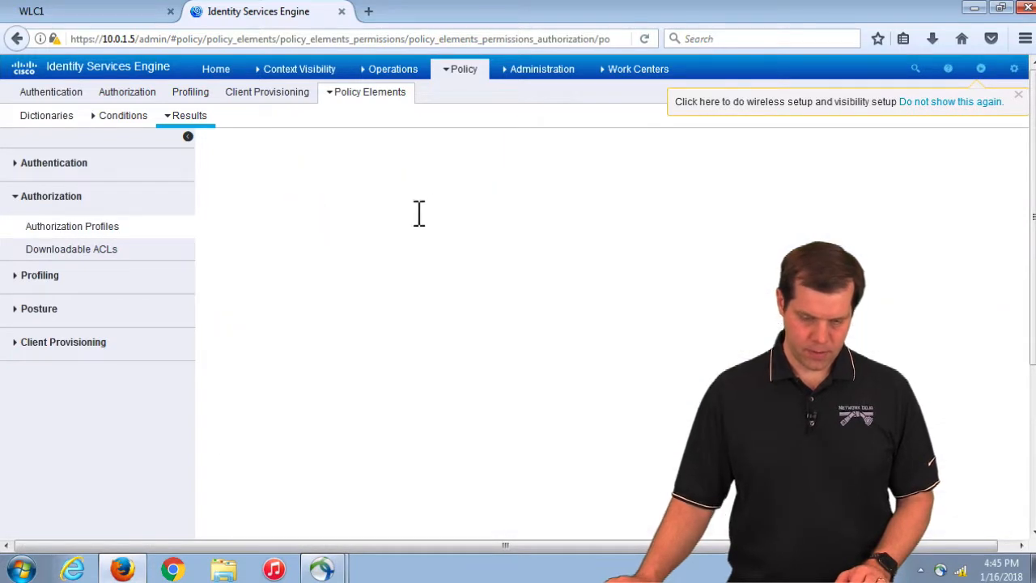
Name the profile VLAN200, correcting a typo, assign VLAN ID 200, and submit
{"action": "type", "text": "V"}
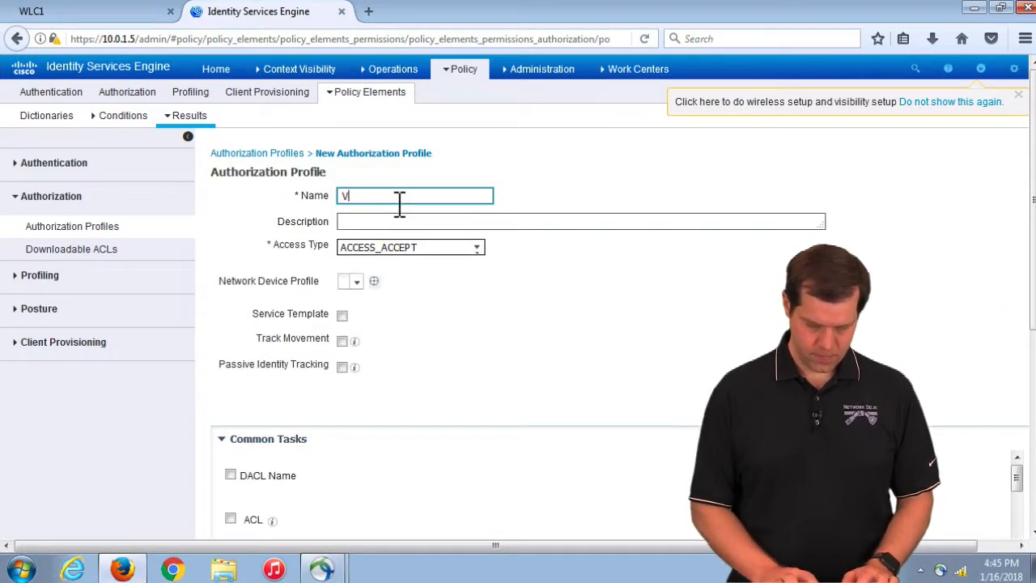
{"action": "type", "text": "ALN200"}
{"action": "left_click", "coordinate": [369, 197]}
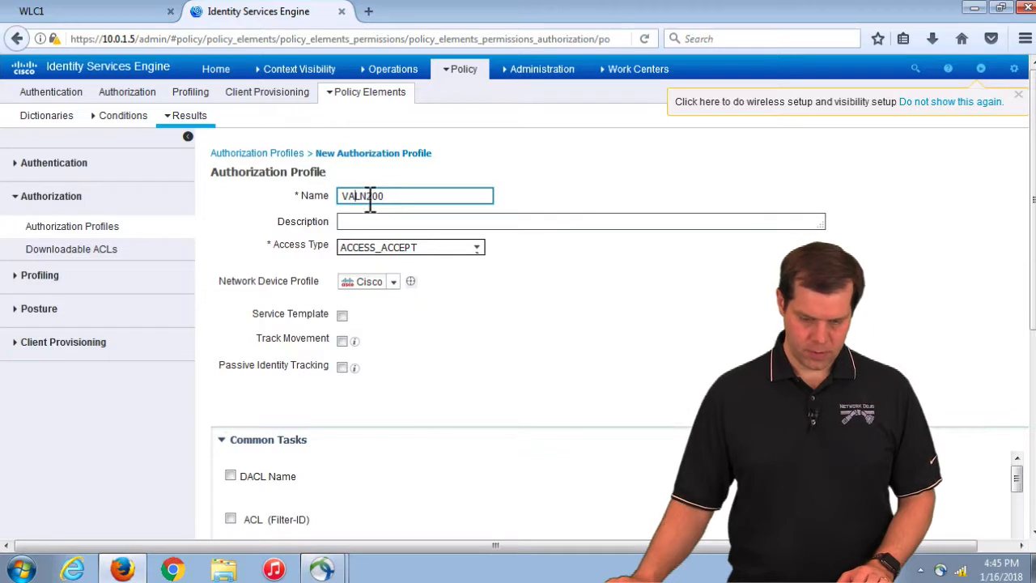
{"action": "key", "text": "BackSpace"}
{"action": "key", "text": "BackSpace"}
{"action": "key", "text": "BackSpace"}
{"action": "type", "text": "LAN"}
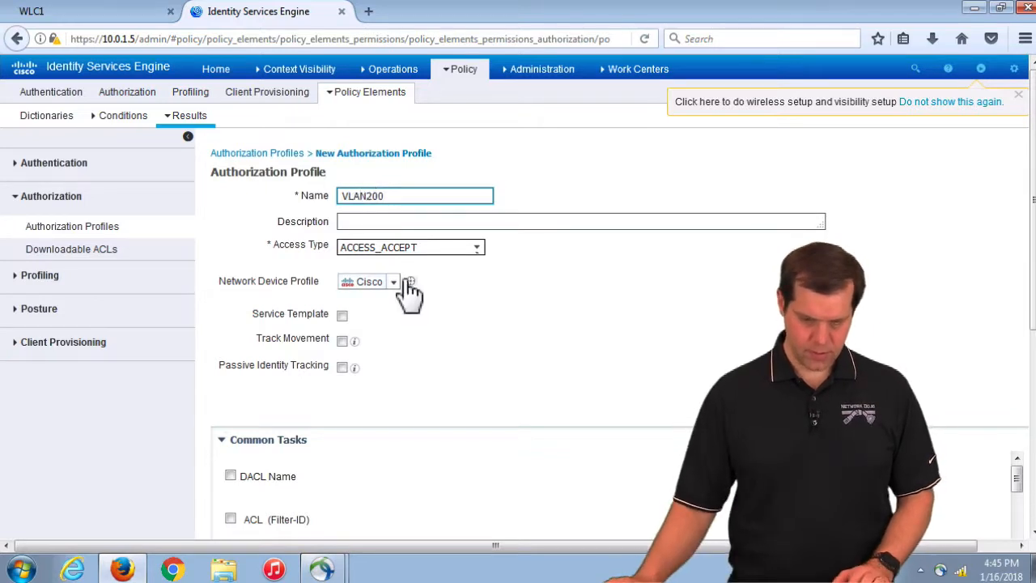
{"action": "scroll", "coordinate": [309, 437], "scroll_direction": "down", "scroll_amount": 3}
{"action": "left_click", "coordinate": [231, 292]}
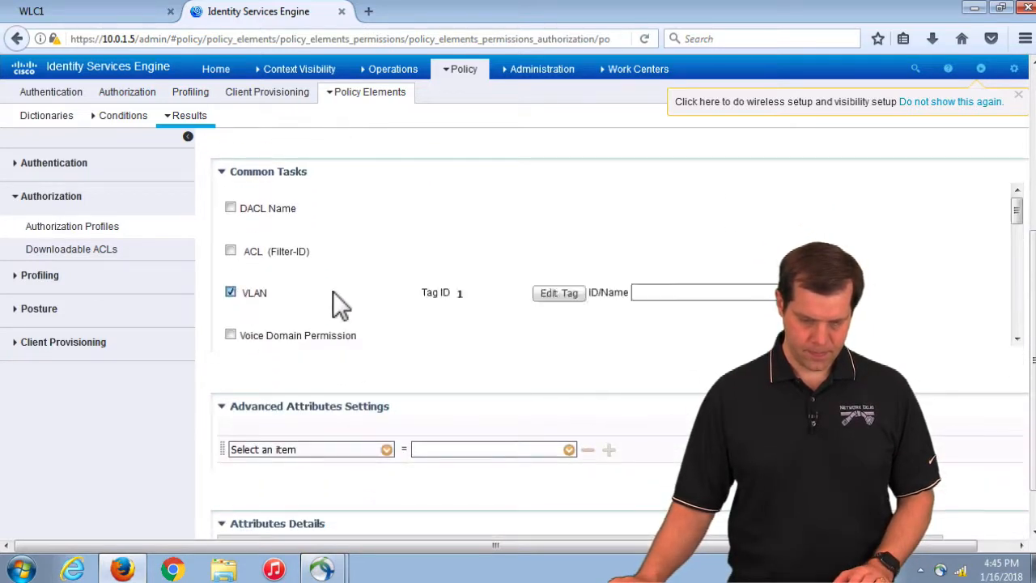
{"action": "left_click", "coordinate": [664, 296]}
{"action": "type", "text": "200"}
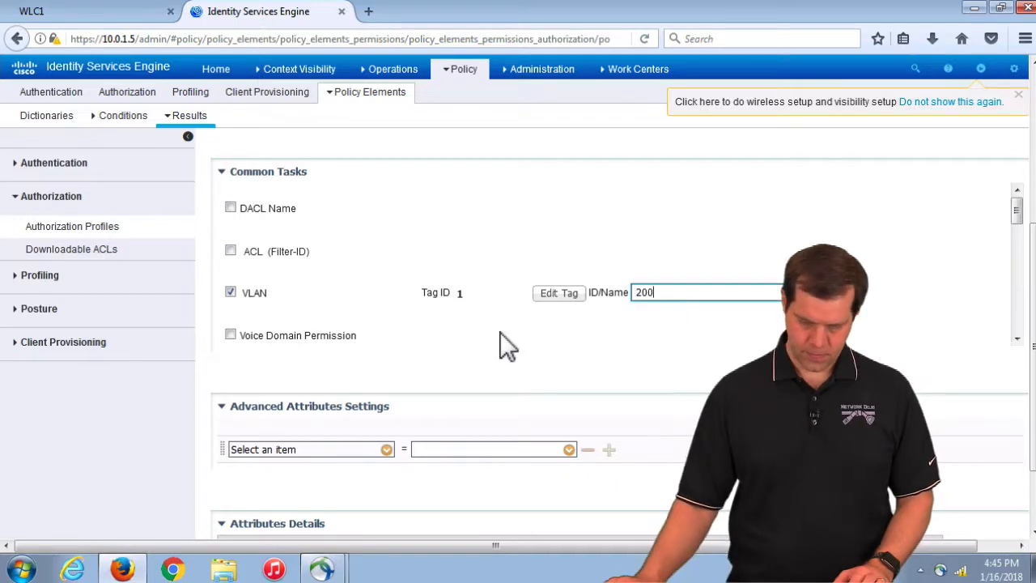
{"action": "scroll", "coordinate": [499, 333], "scroll_direction": "down", "scroll_amount": 5}
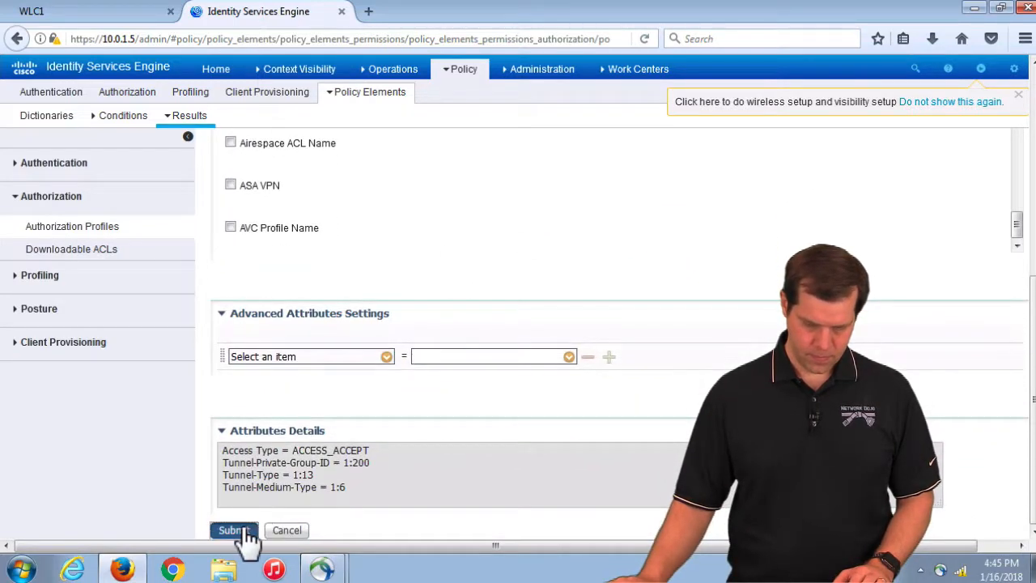
{"action": "left_click", "coordinate": [245, 532]}
Switch the vlan115 rule's permission from VLAN114 to Standard > VLAN200 and save the policy
{"action": "mouse_move", "coordinate": [467, 73]}
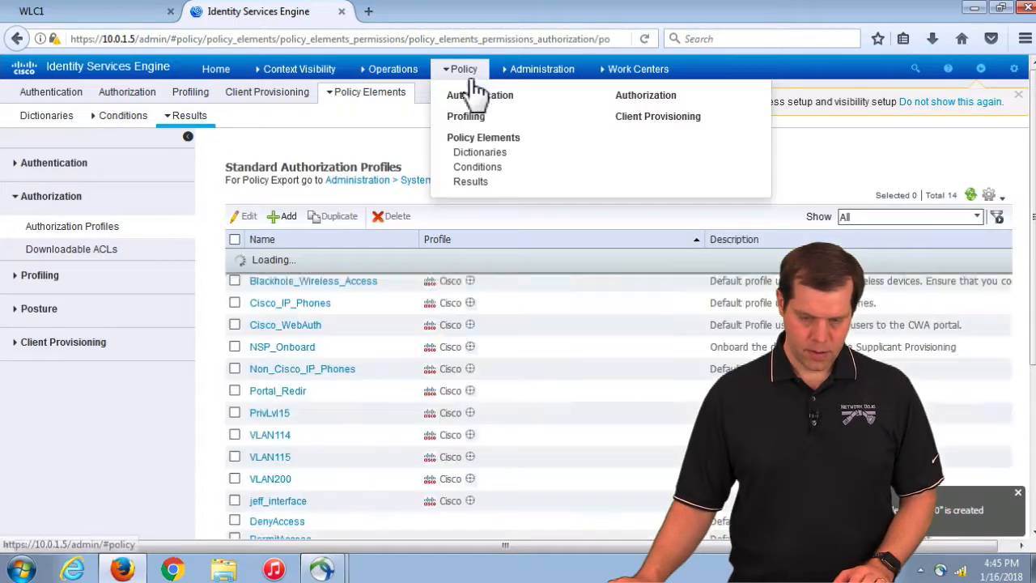
{"action": "left_click", "coordinate": [645, 97]}
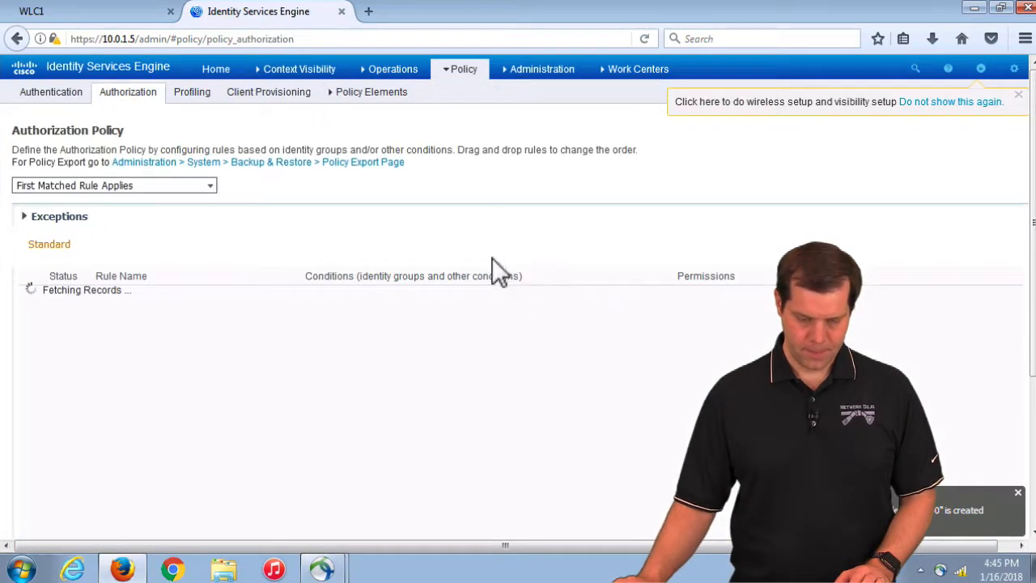
{"action": "left_click", "coordinate": [959, 297]}
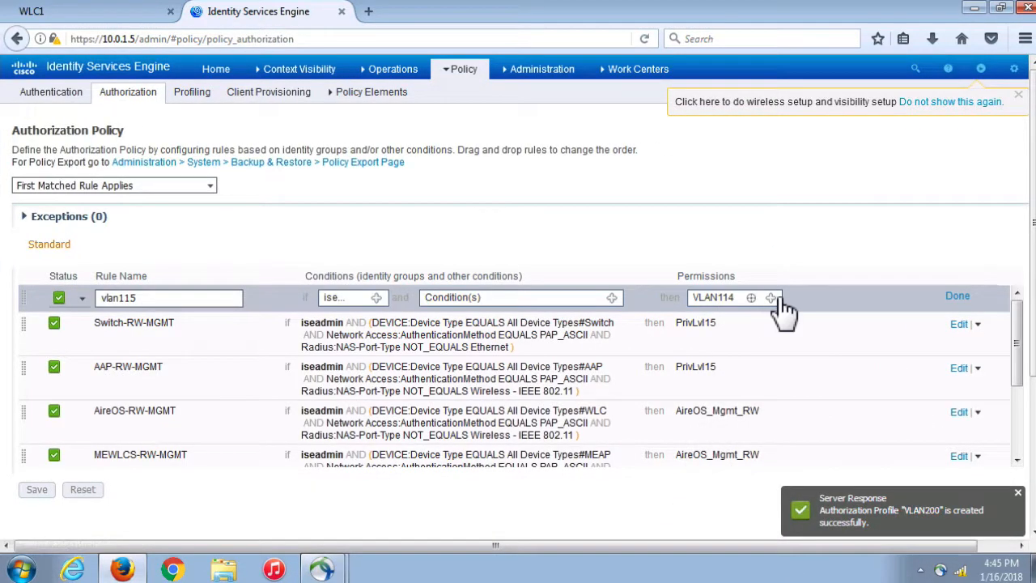
{"action": "left_click", "coordinate": [773, 297]}
{"action": "left_click", "coordinate": [594, 344]}
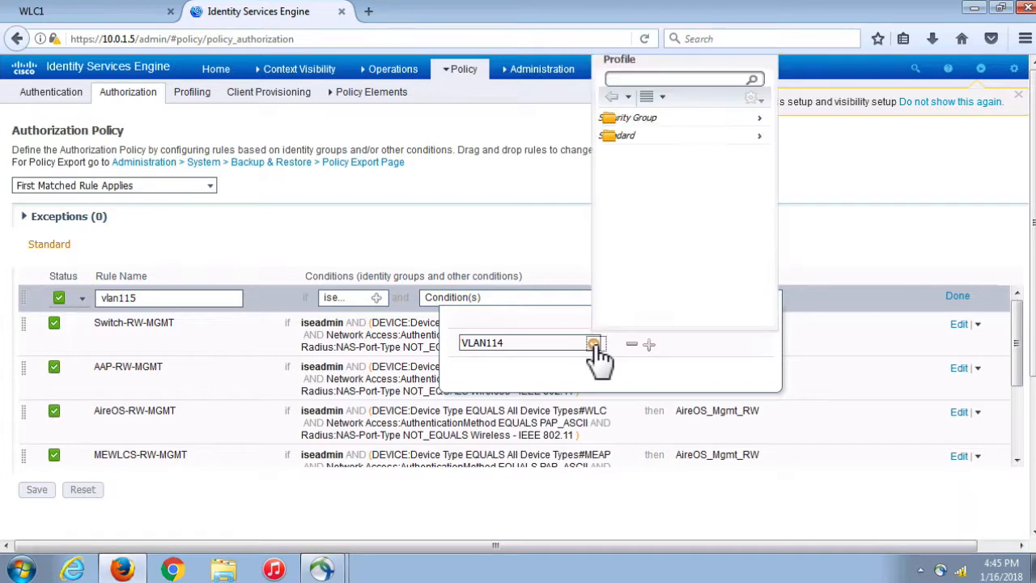
{"action": "left_click", "coordinate": [648, 136]}
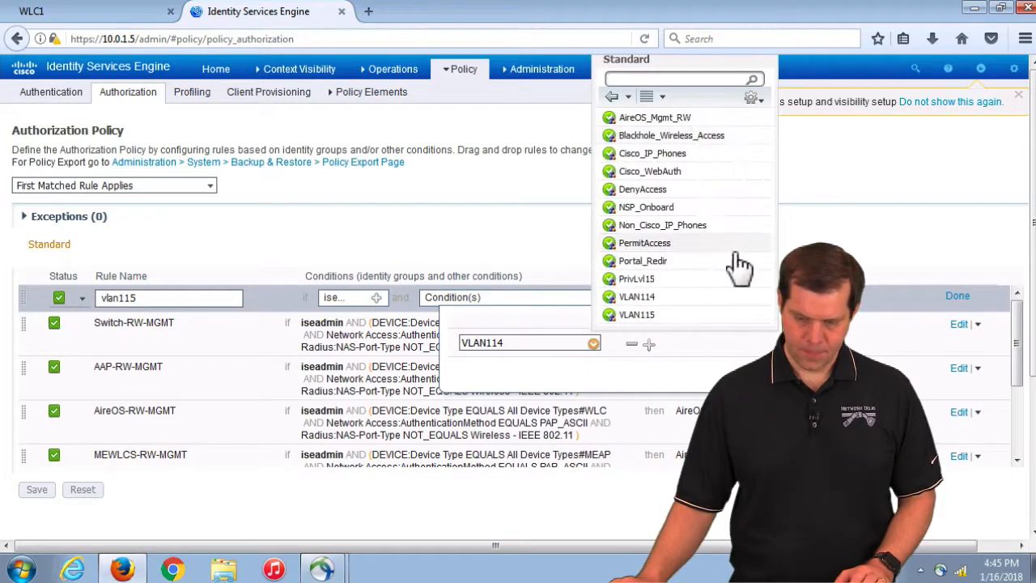
{"action": "scroll", "coordinate": [720, 267], "scroll_direction": "down", "scroll_amount": 2}
{"action": "left_click", "coordinate": [647, 302]}
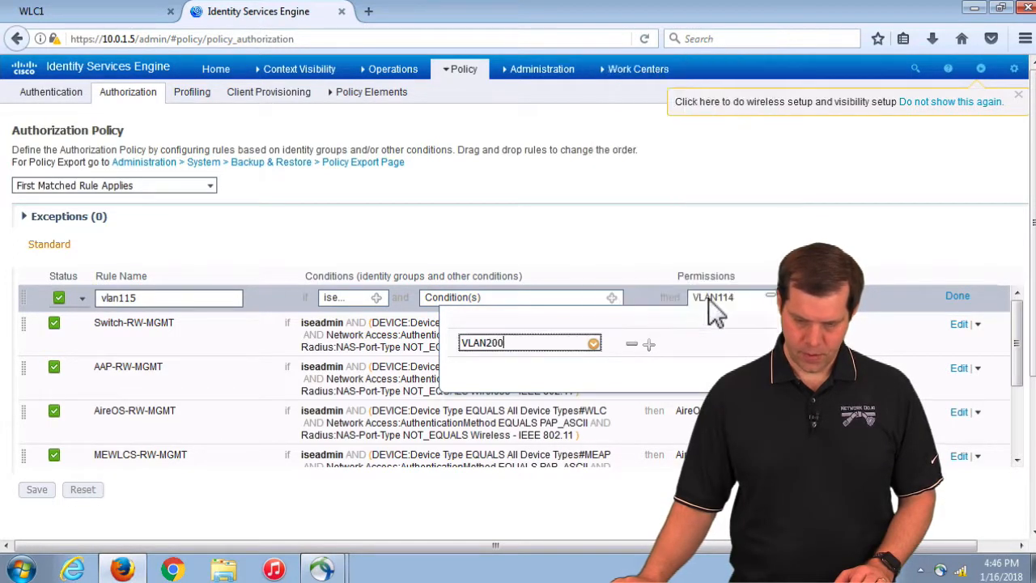
{"action": "left_click", "coordinate": [960, 293]}
{"action": "left_click", "coordinate": [41, 490]}
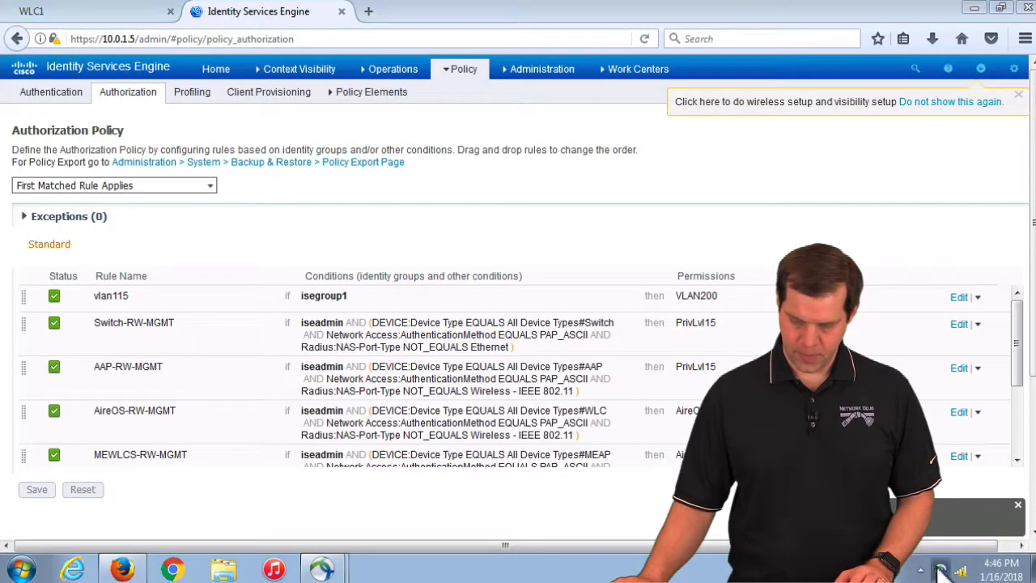
{"action": "left_click", "coordinate": [939, 570]}
{"action": "left_click", "coordinate": [1010, 484]}
Disconnect the laptop and reconnect it to WPAEAP1-Pod1 in AnyConnect, returning to the WLC1 tab
{"action": "left_click", "coordinate": [960, 518]}
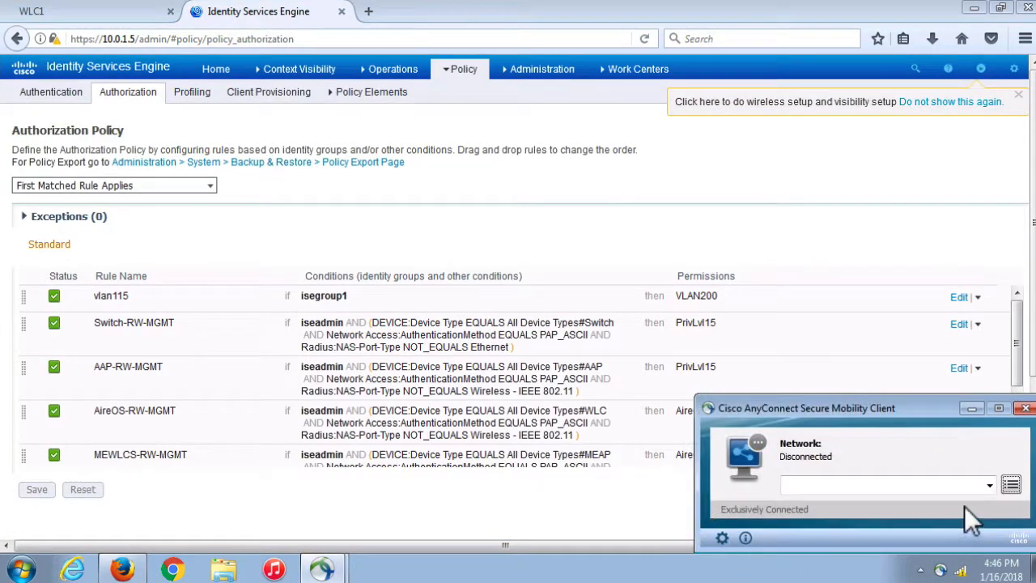
{"action": "left_click", "coordinate": [988, 484]}
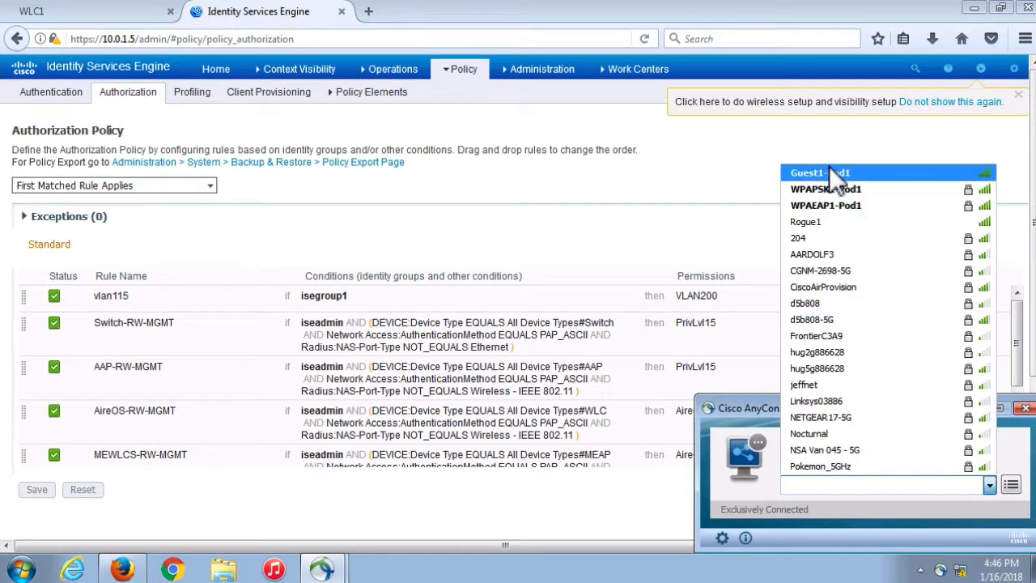
{"action": "left_click", "coordinate": [827, 201]}
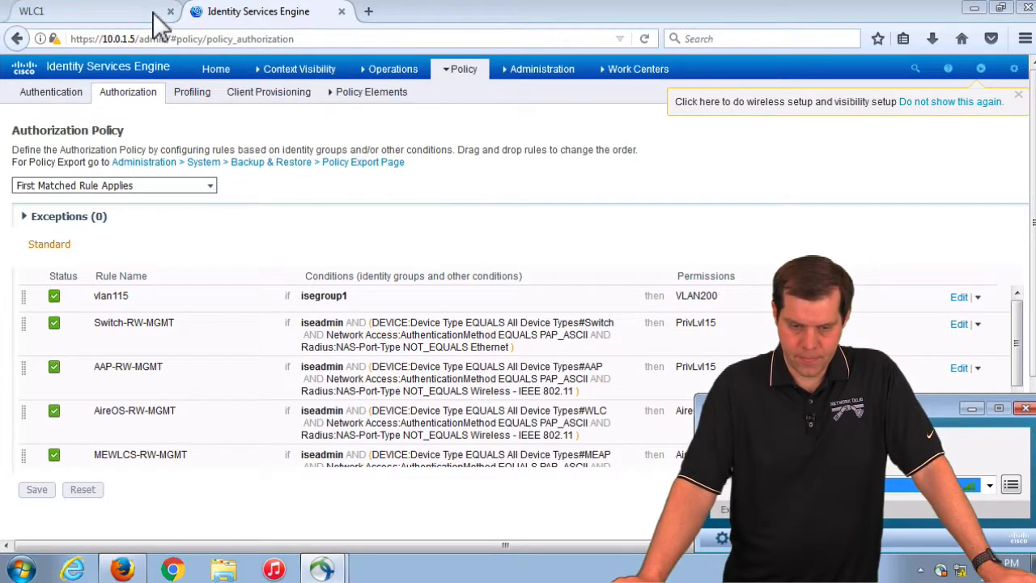
{"action": "left_click", "coordinate": [103, 14]}
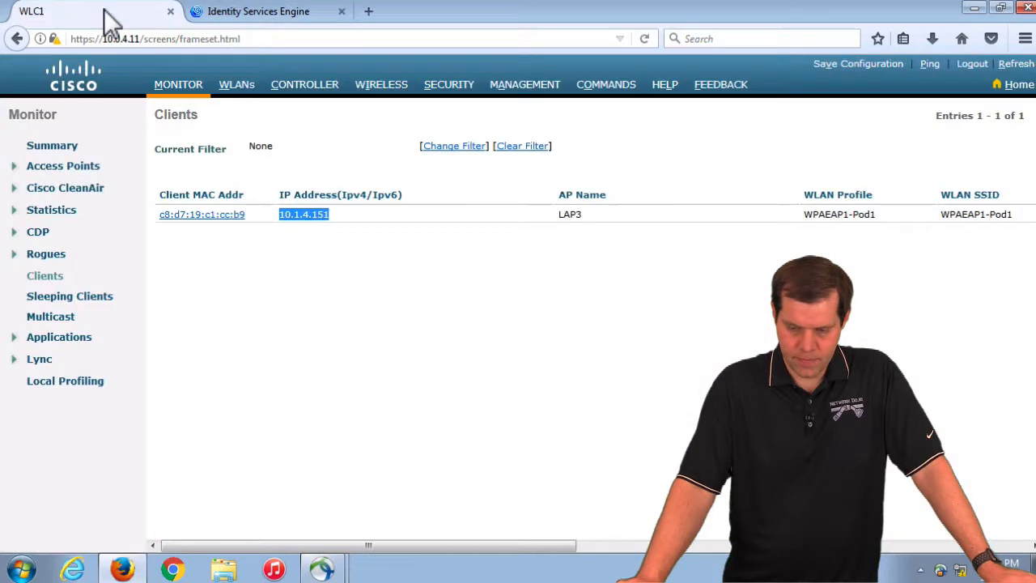
Refresh the WLC Monitor > Clients list and check the laptop's AnyConnect connection status
{"action": "left_click", "coordinate": [58, 276]}
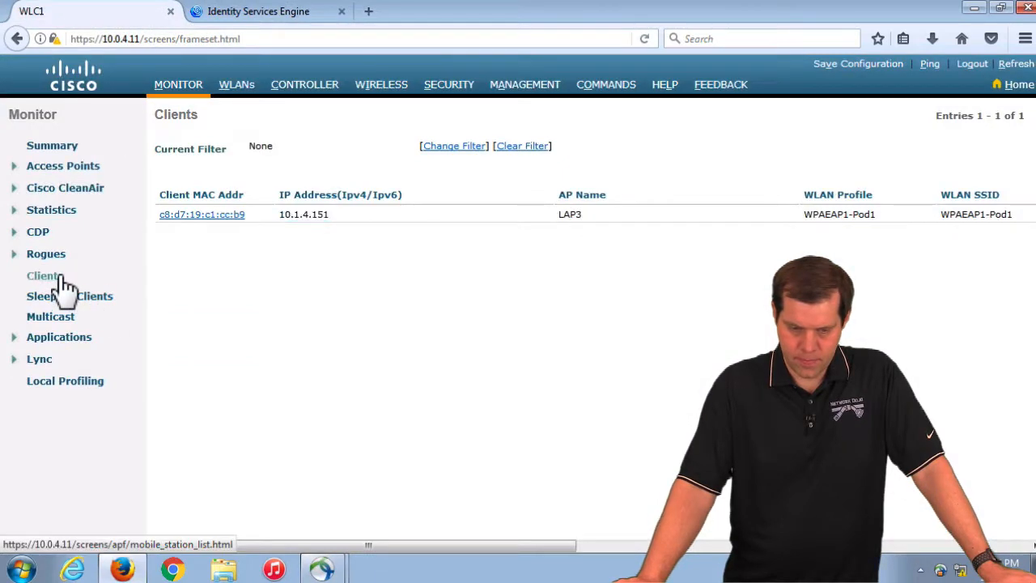
{"action": "left_click", "coordinate": [941, 571]}
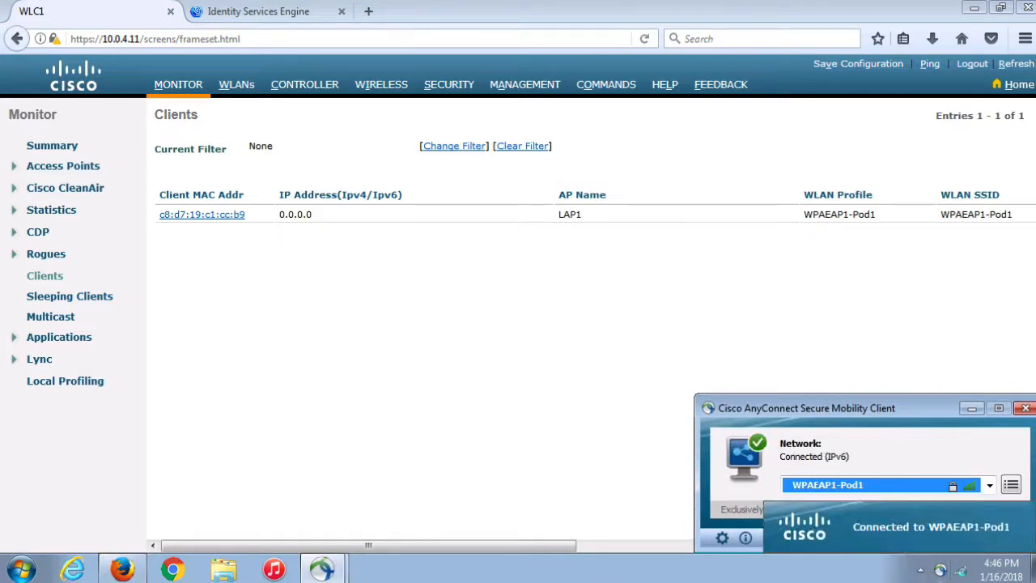
{"action": "left_click", "coordinate": [47, 278]}
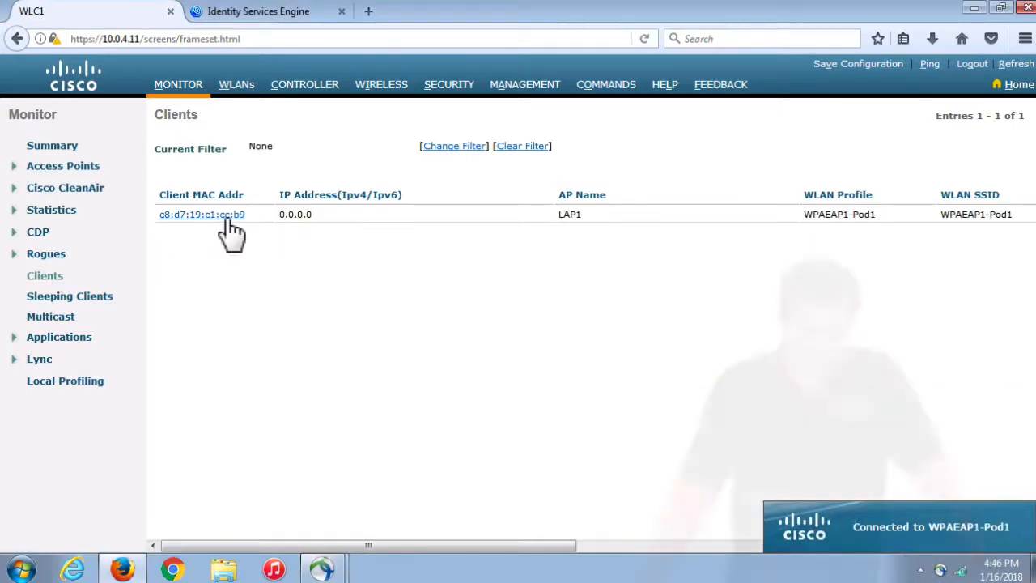
Open the client's details to confirm VLAN ID 200 with central switching, and AnyConnect's 10.1.1.152 address
{"action": "left_click", "coordinate": [228, 218]}
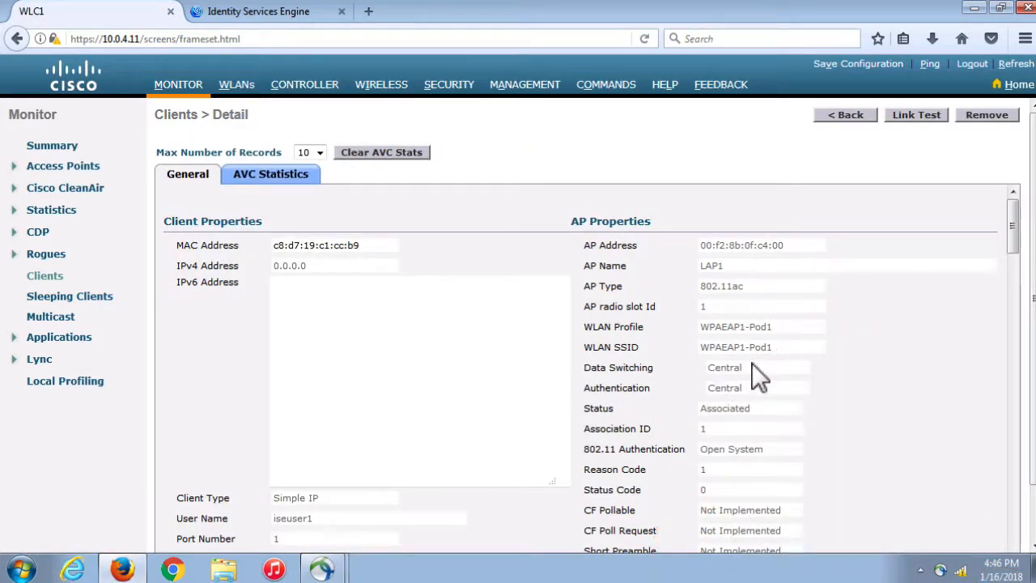
{"action": "left_click_drag", "start_coordinate": [1012, 229], "coordinate": [1013, 262]}
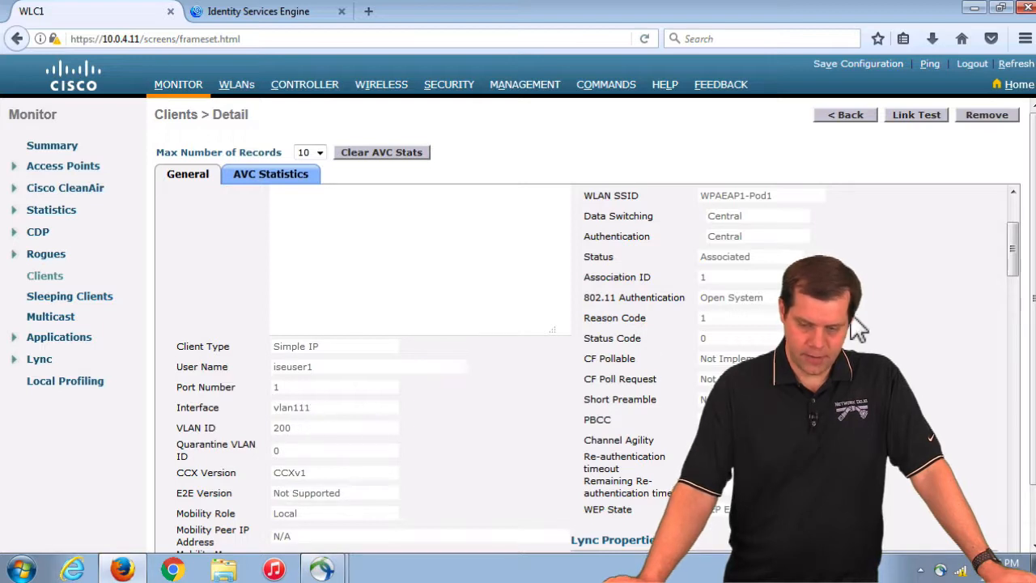
{"action": "left_click_drag", "start_coordinate": [1015, 257], "coordinate": [971, 219]}
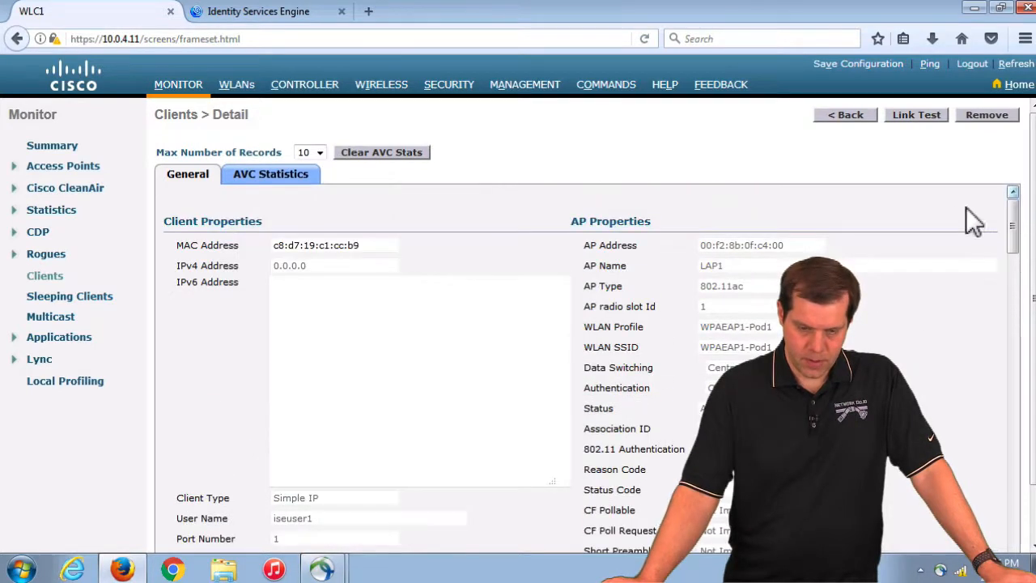
{"action": "left_click", "coordinate": [940, 569]}
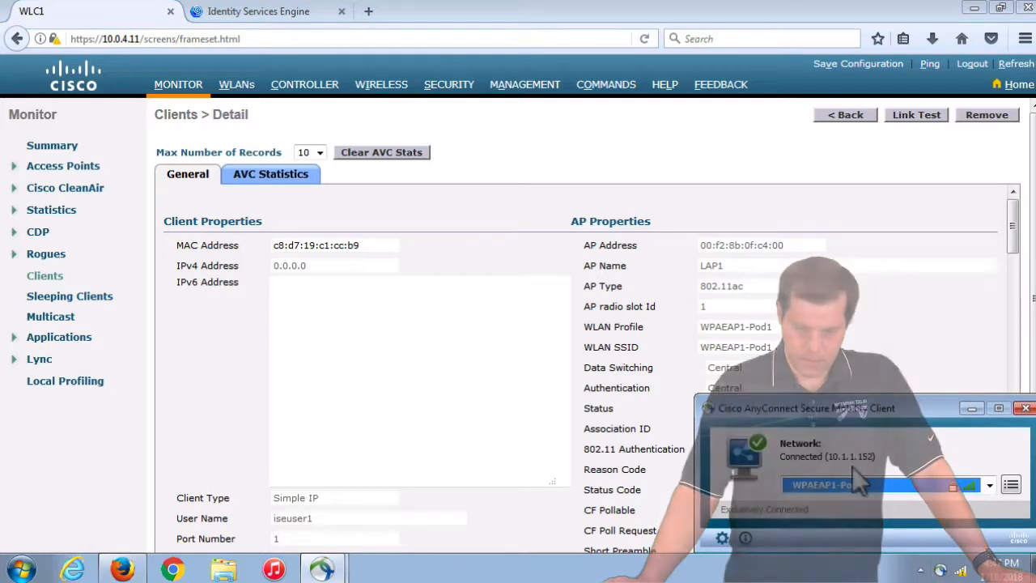